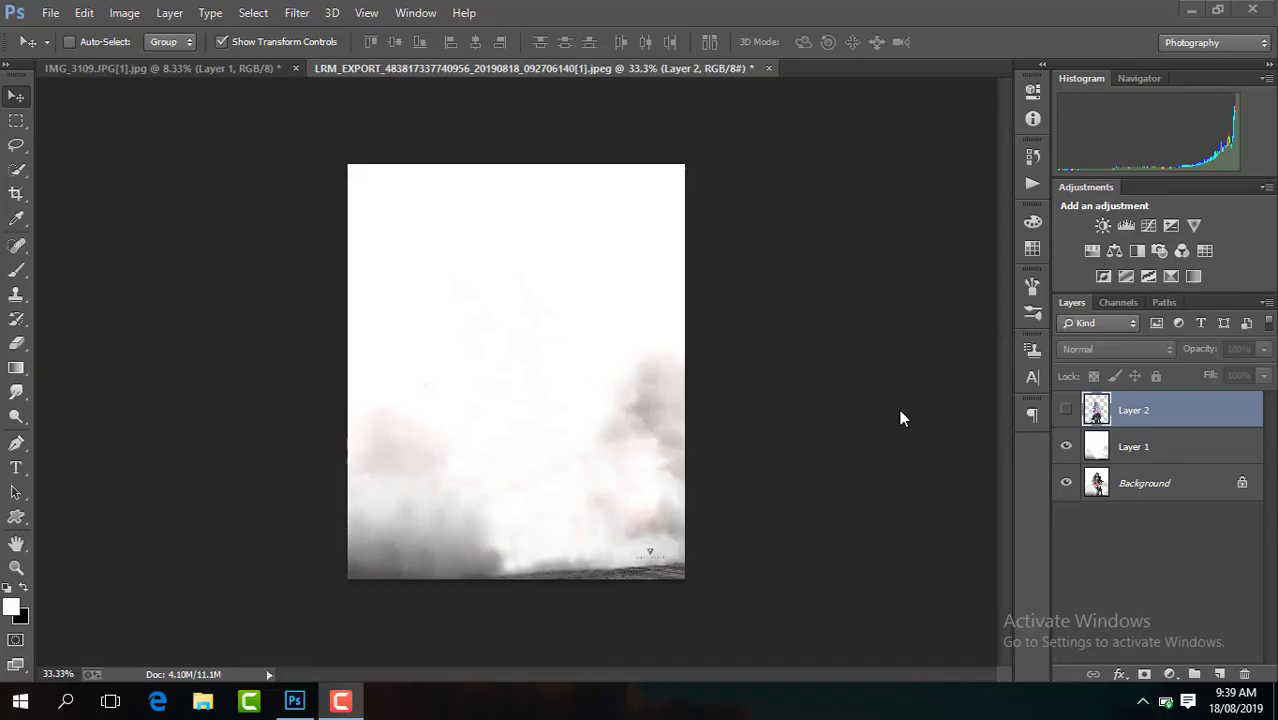
# Step: Toggle the white smoke Layer 1 on and off to compare the scene with the rider
pyautogui.click(899, 409)
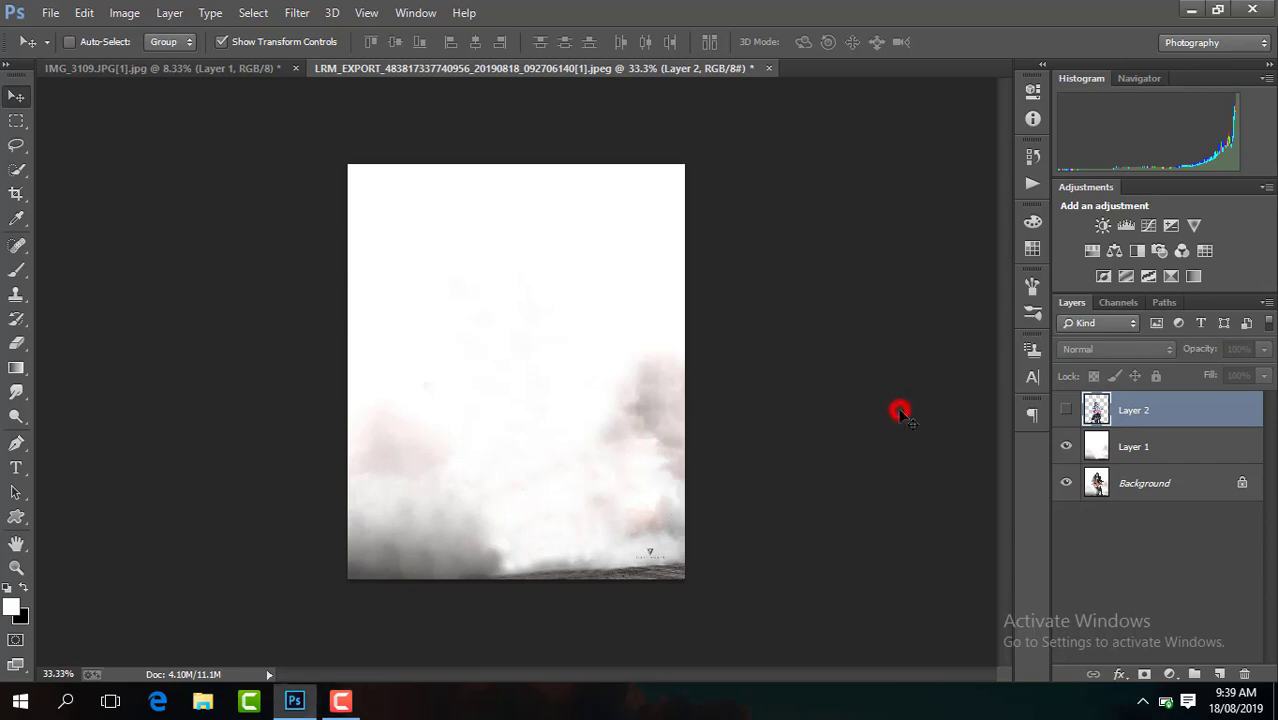
pyautogui.click(1068, 449)
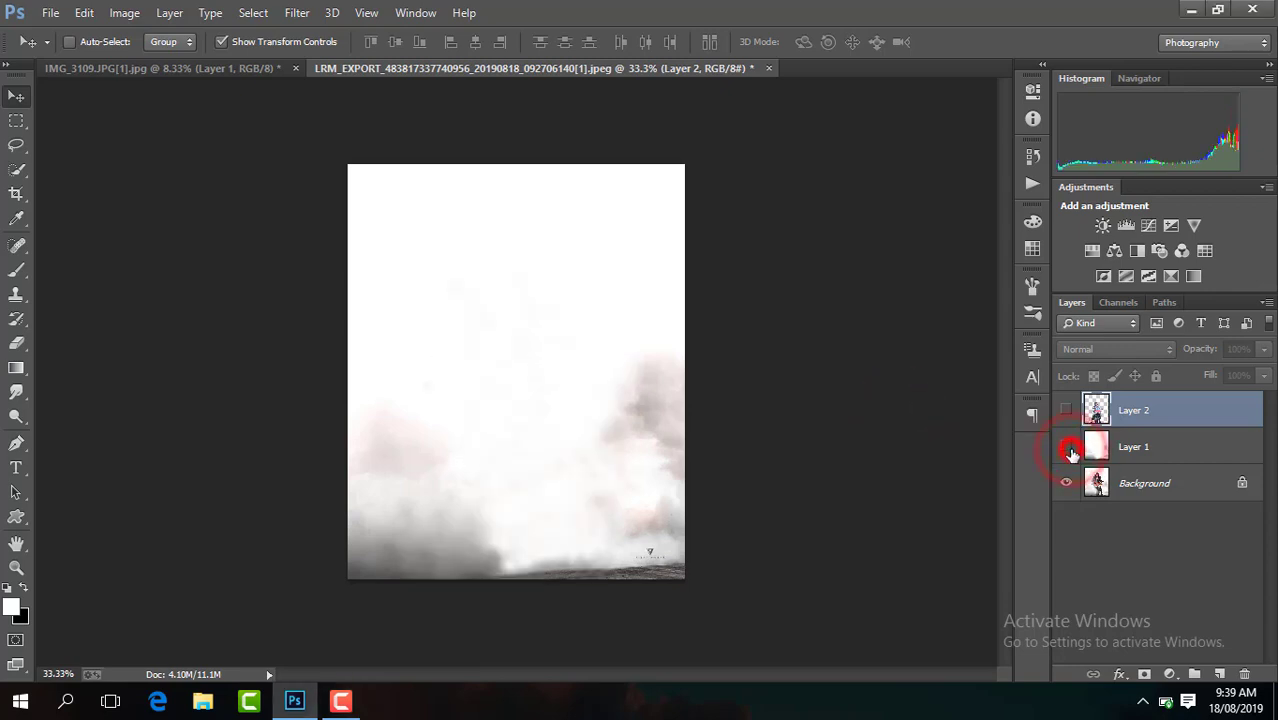
pyautogui.click(1068, 449)
pyautogui.click(1068, 449)
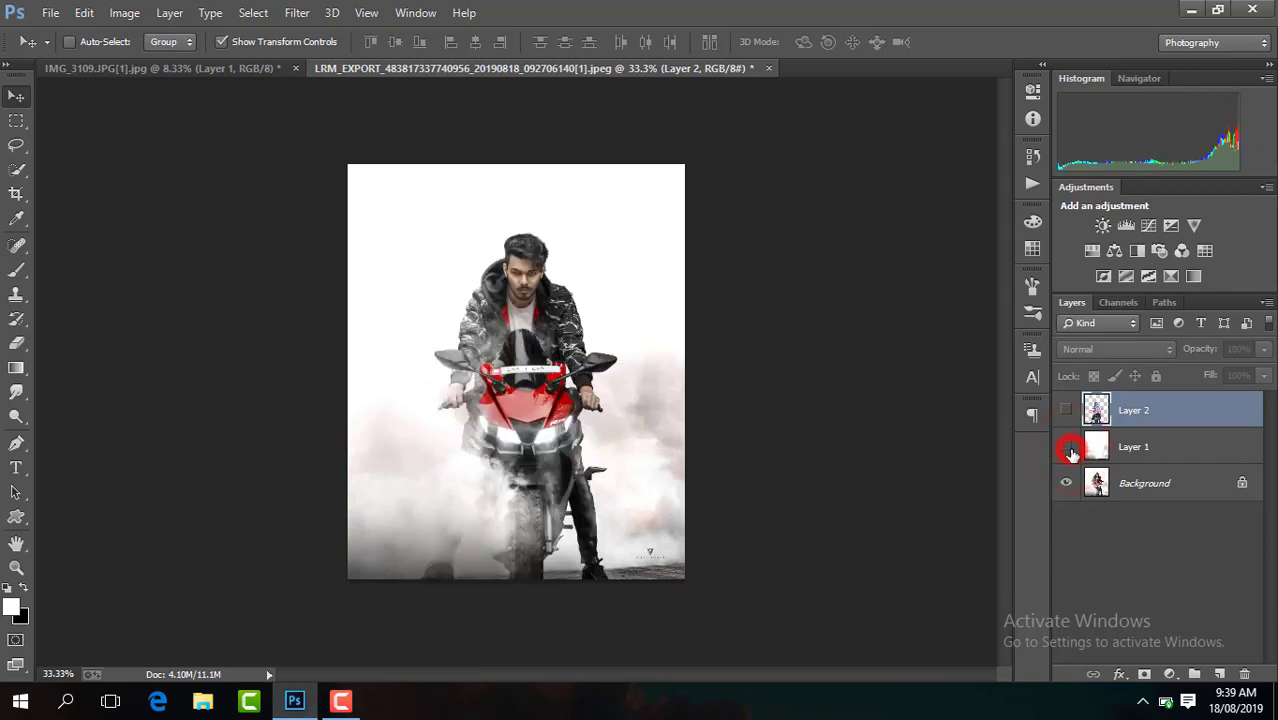
pyautogui.click(1068, 451)
pyautogui.click(1068, 451)
pyautogui.click(1068, 451)
# Step: Turn the smoke layer back on and delete the Background layer
pyautogui.click(1066, 446)
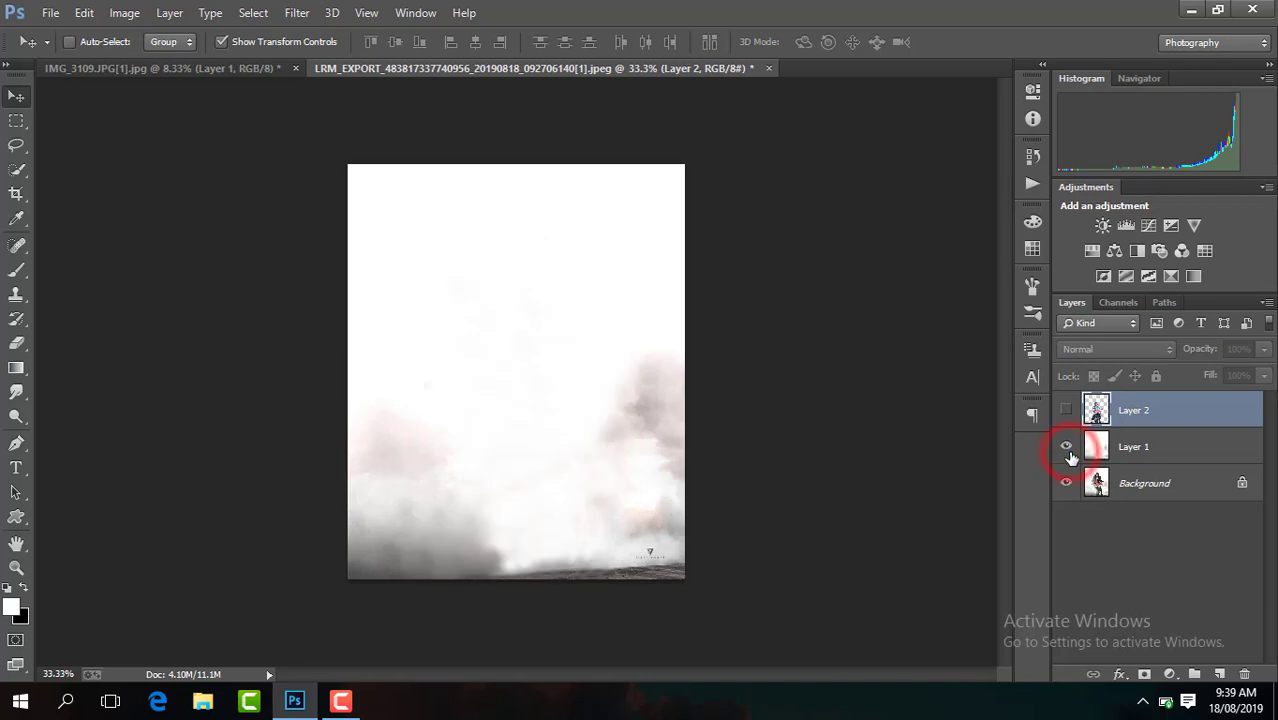
pyautogui.click(1154, 484)
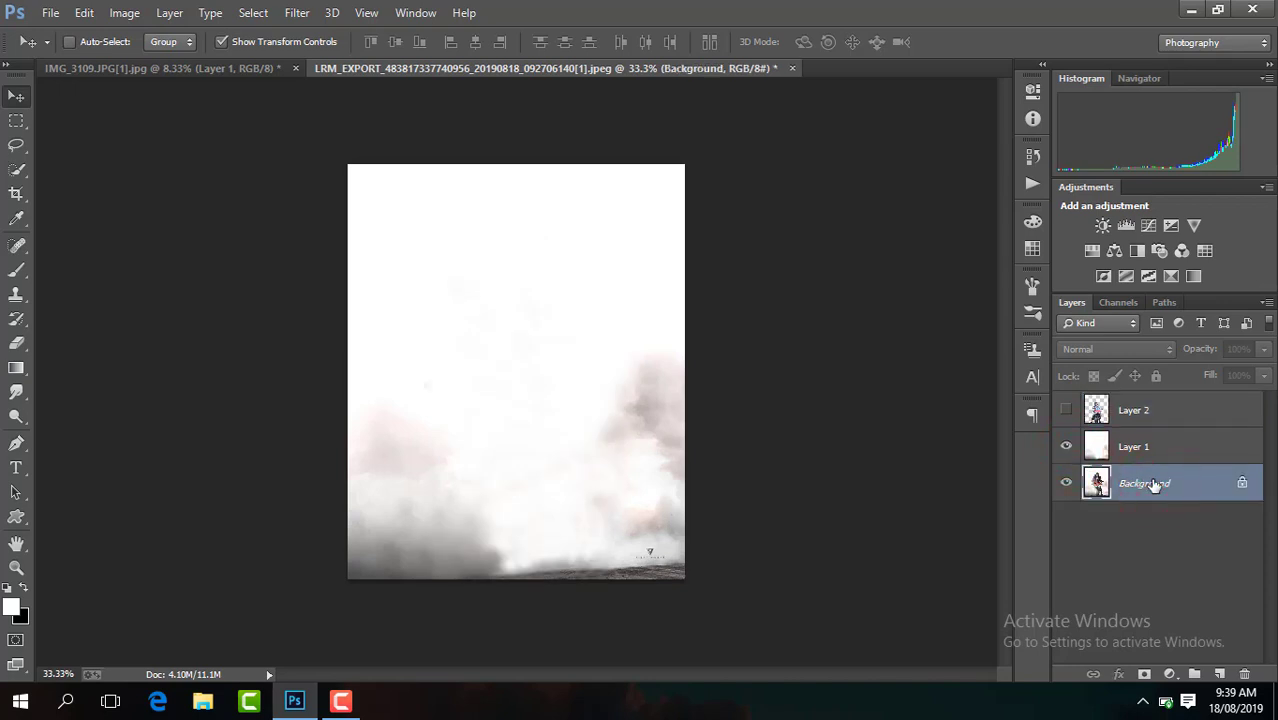
pyautogui.press('Delete')
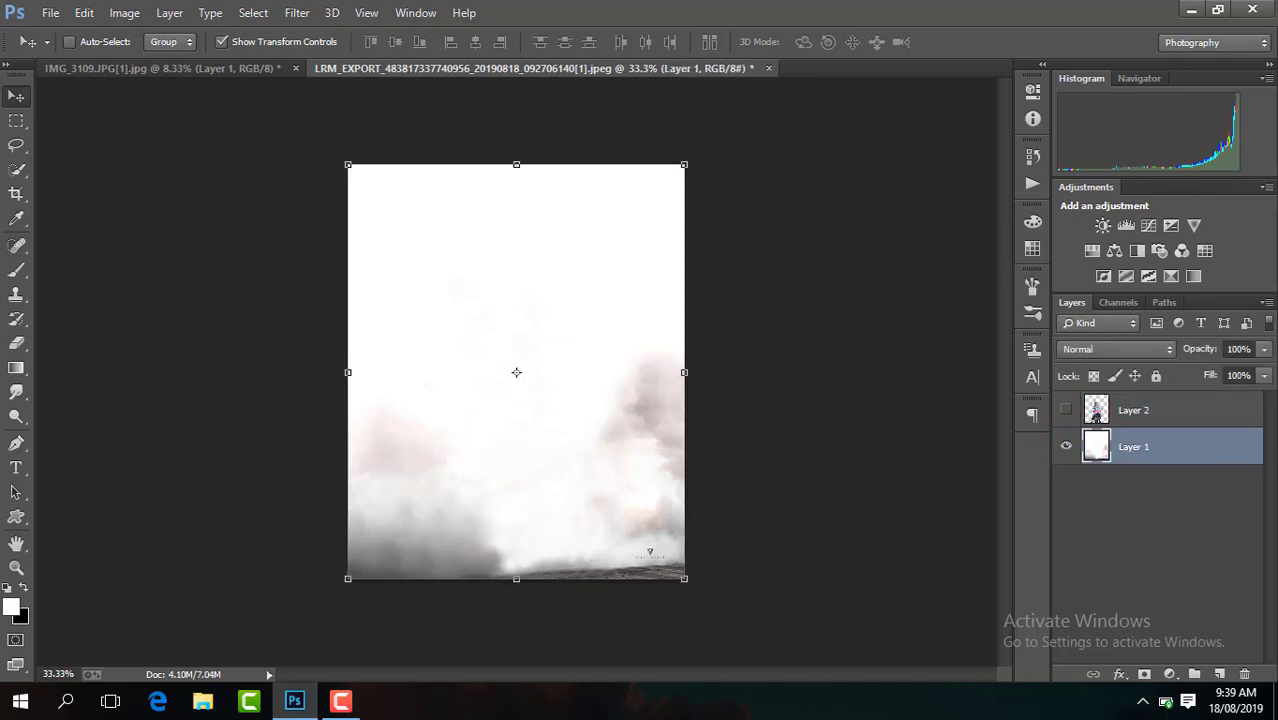
# Step: Save a JPEG copy of the image into folder a on drive E at quality 12
pyautogui.click(50, 12)
pyautogui.click(111, 186)
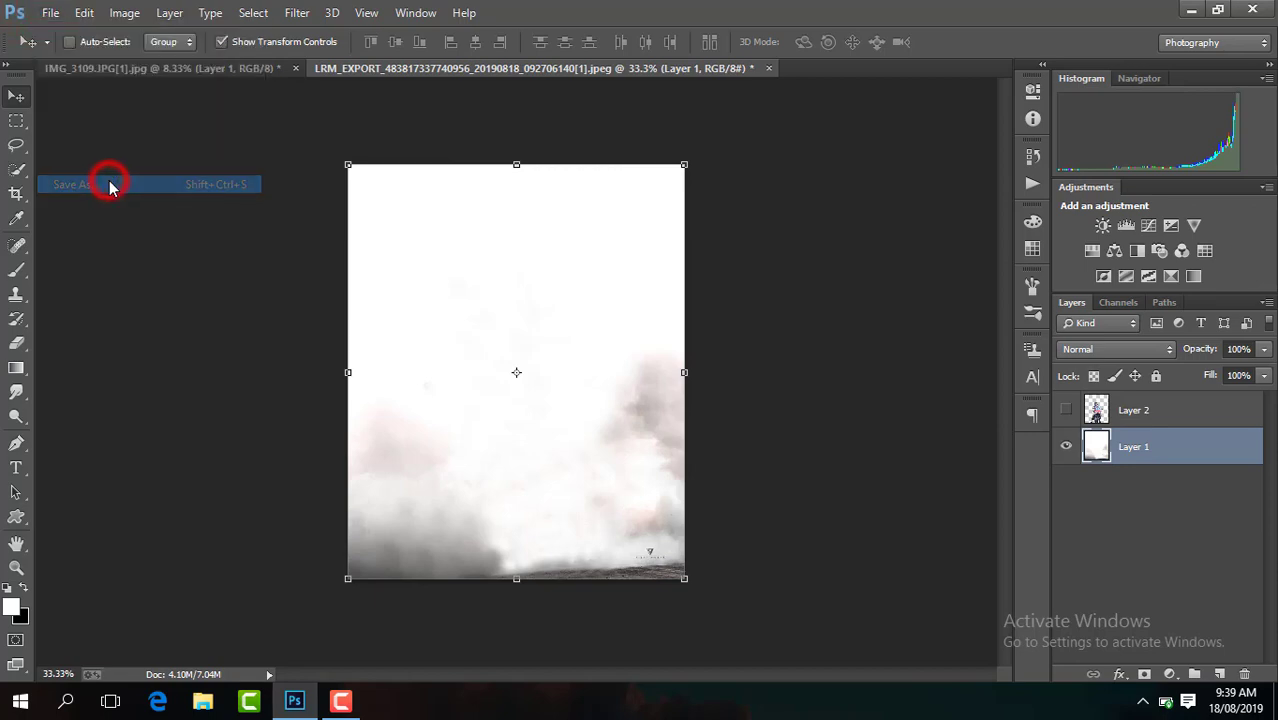
pyautogui.click(239, 485)
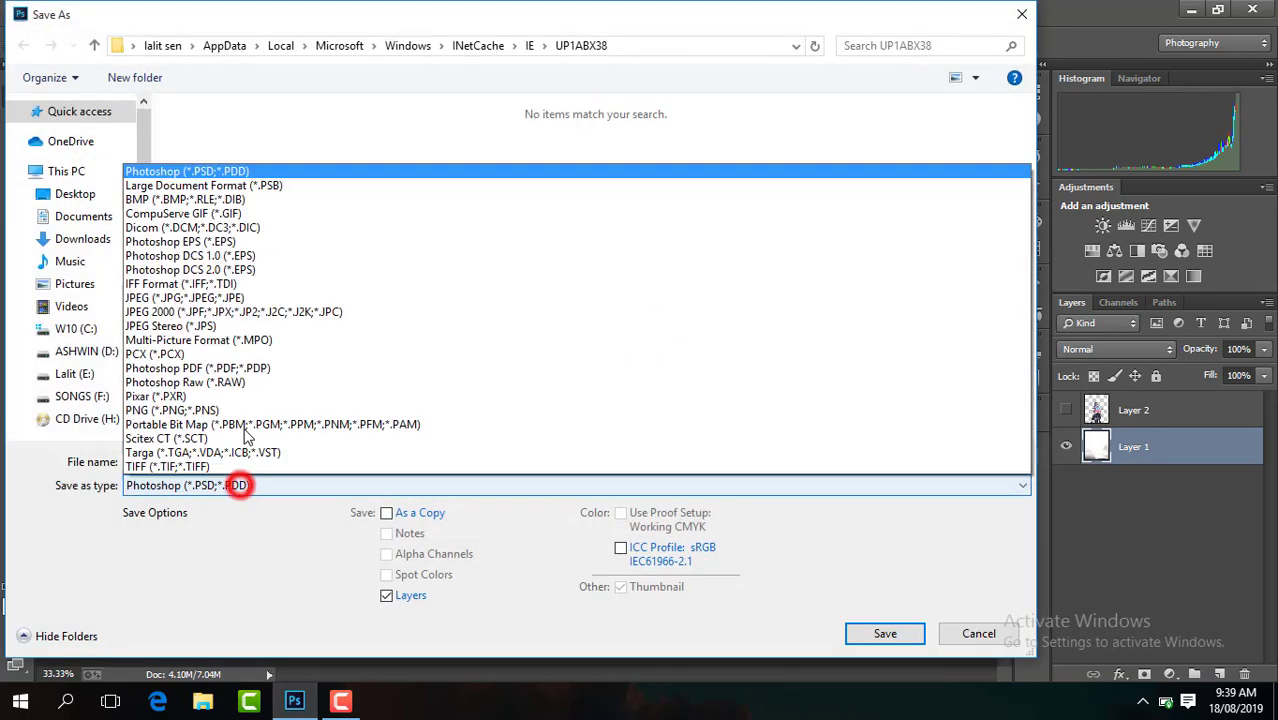
pyautogui.click(248, 297)
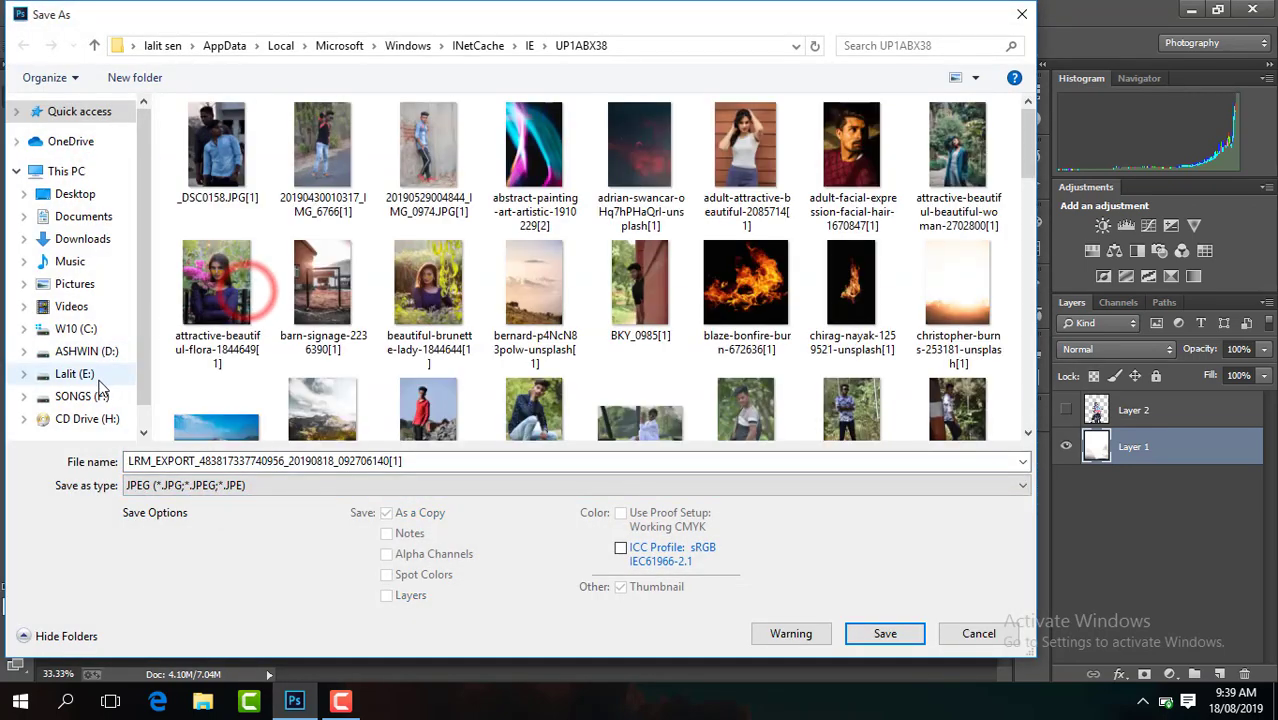
pyautogui.click(100, 374)
pyautogui.doubleClick(760, 290)
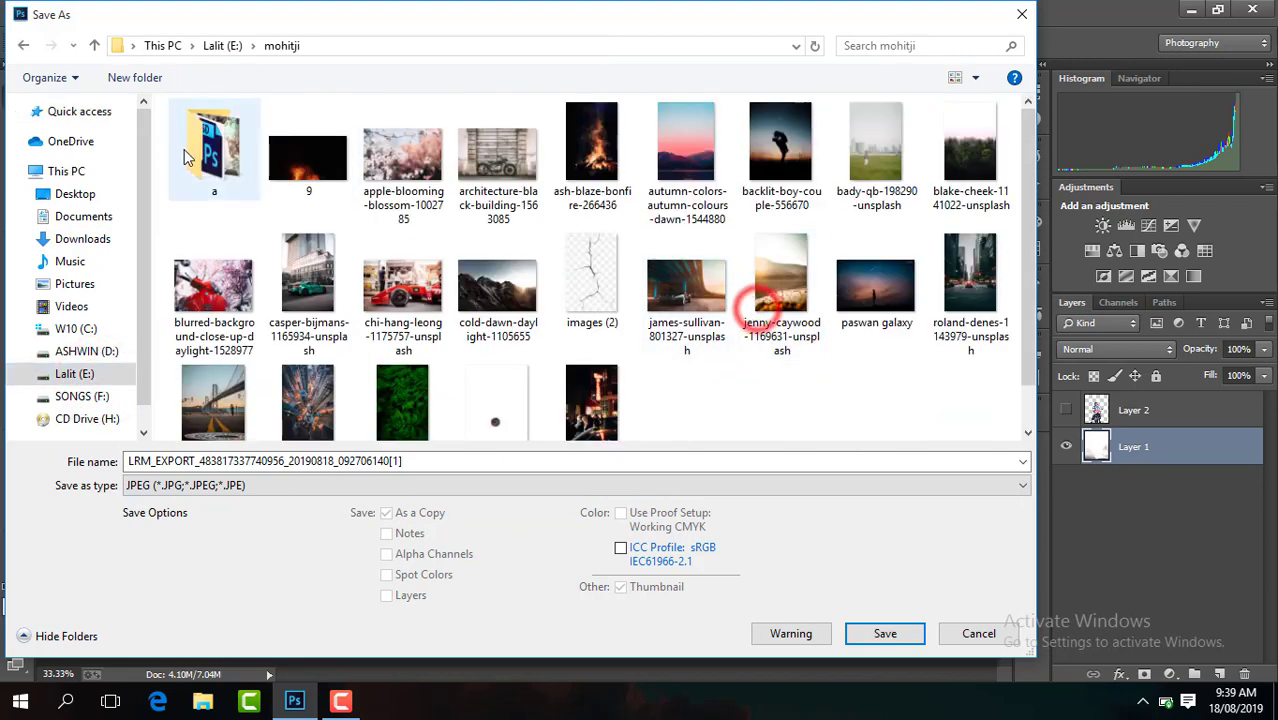
pyautogui.doubleClick(185, 157)
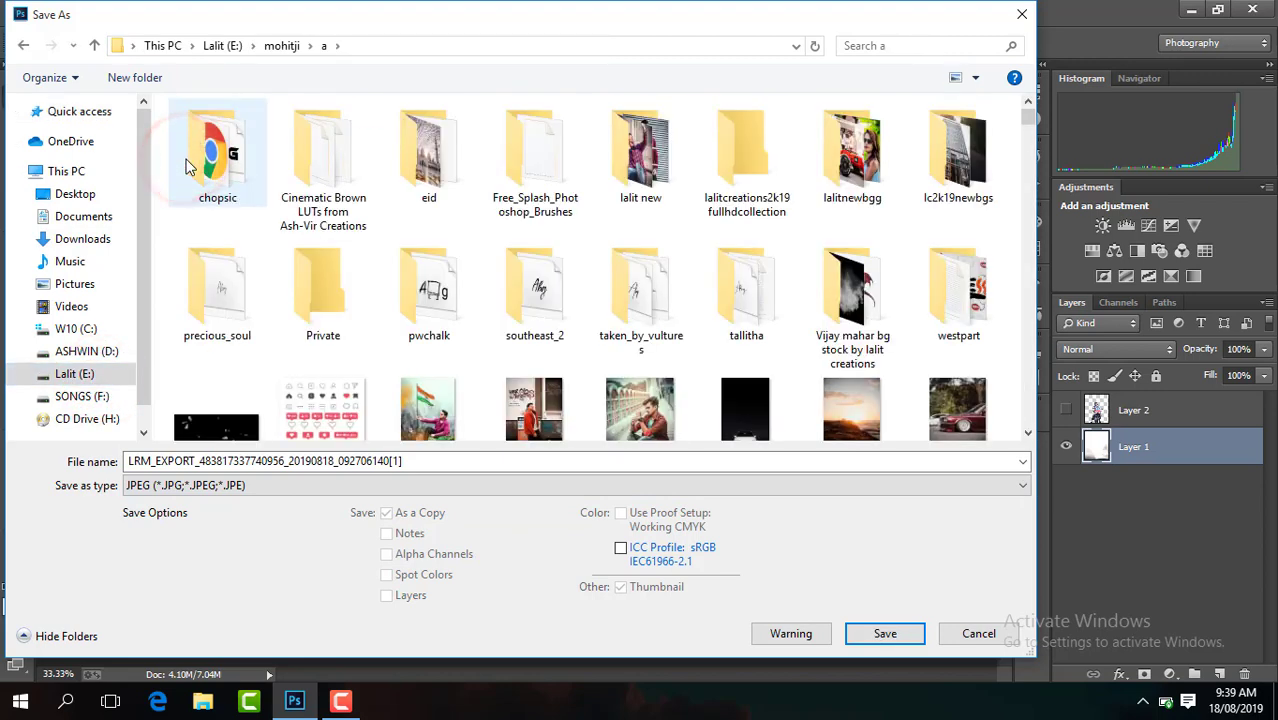
pyautogui.press('Return')
pyautogui.click(408, 149)
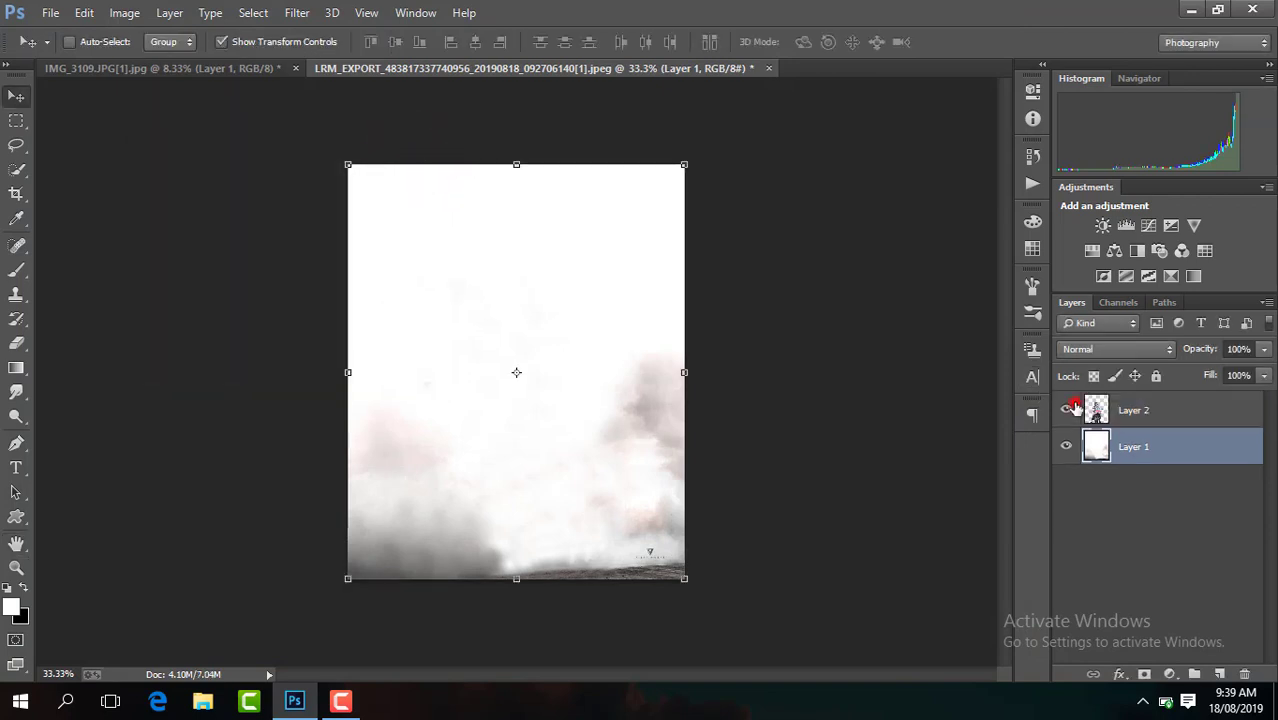
# Step: Show rider Layer 2, turn off Show Transform Controls, and make Layer 2 active for filtering
pyautogui.click(1068, 409)
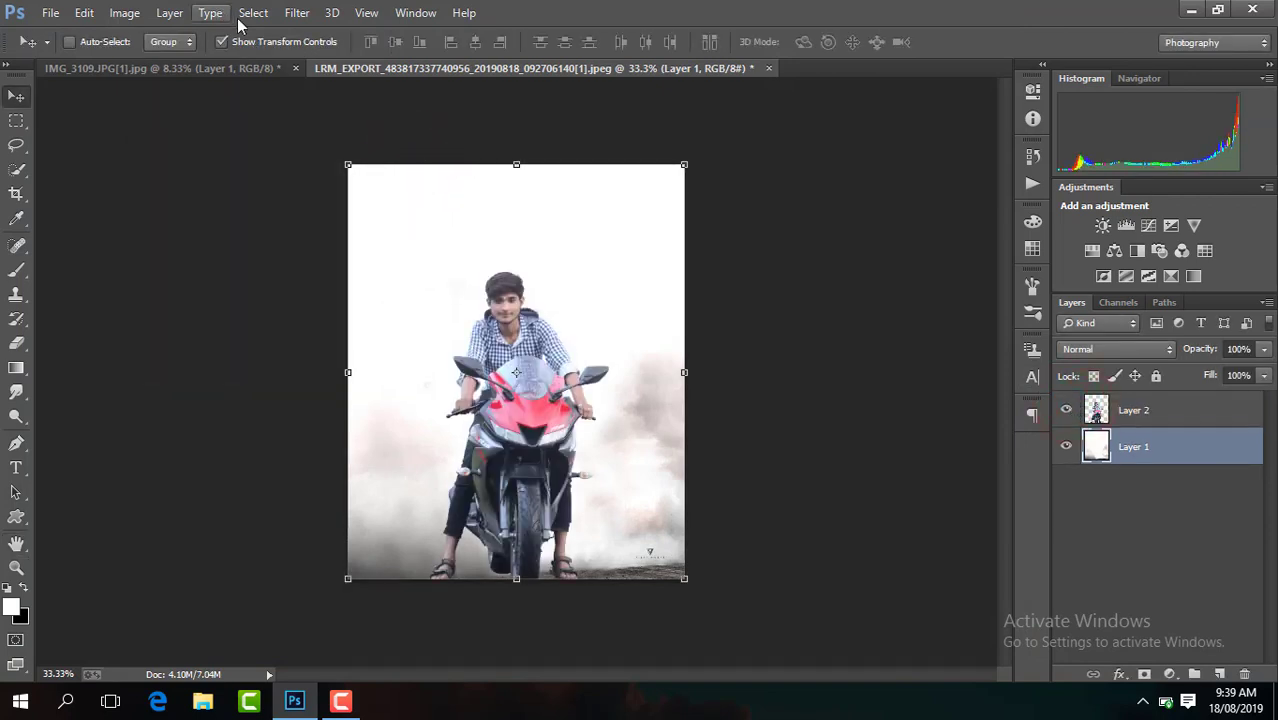
pyautogui.click(258, 42)
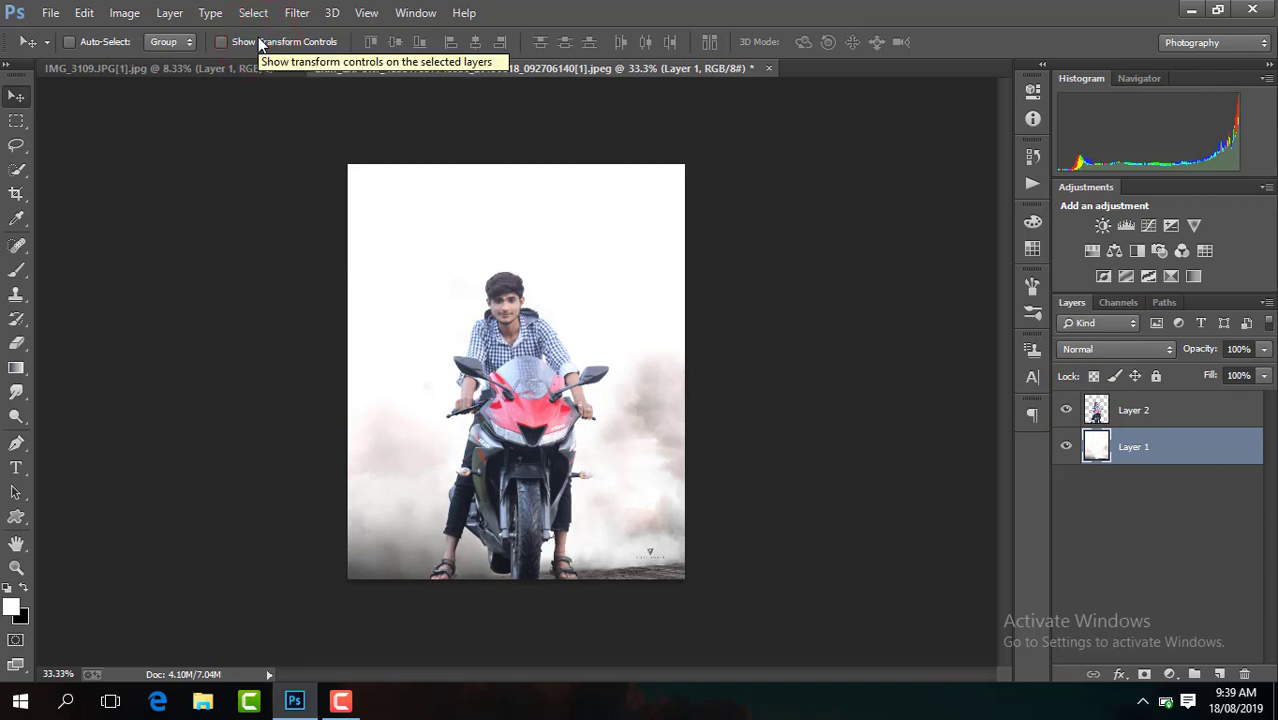
pyautogui.click(1204, 413)
pyautogui.click(297, 12)
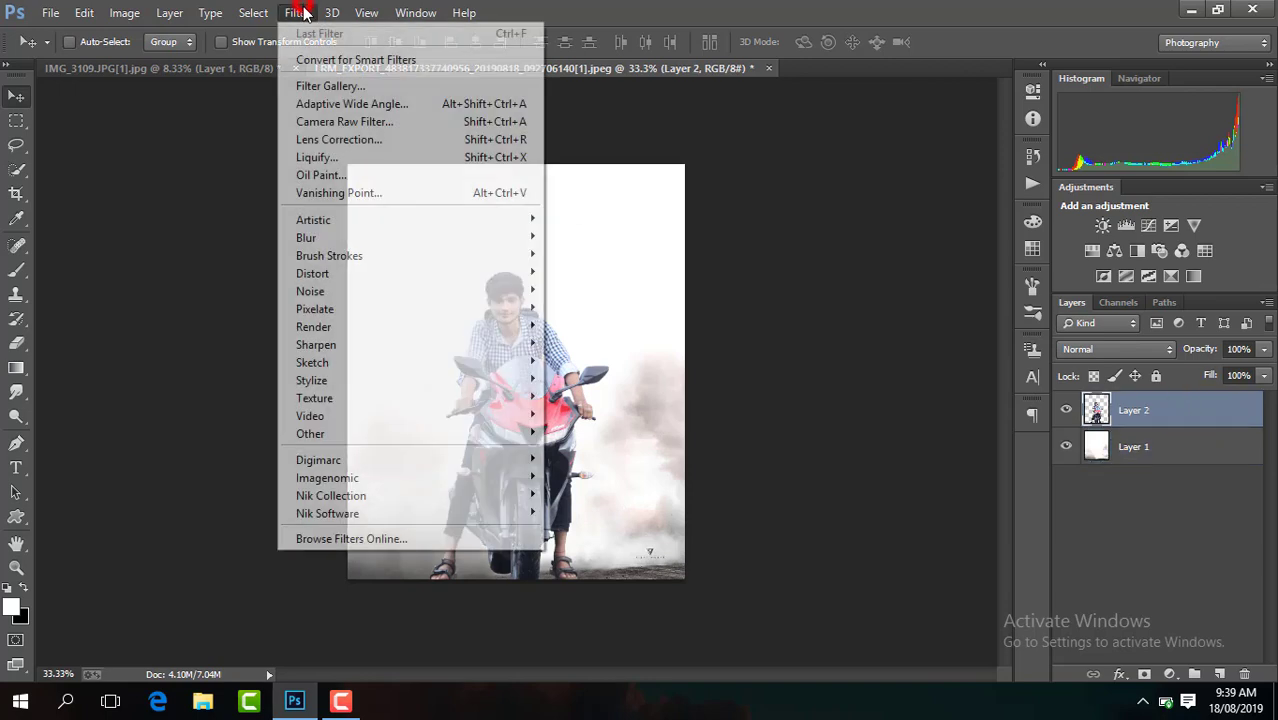
# Step: In the Camera Raw Filter, desaturate Blues and Aquas to -100
pyautogui.click(412, 123)
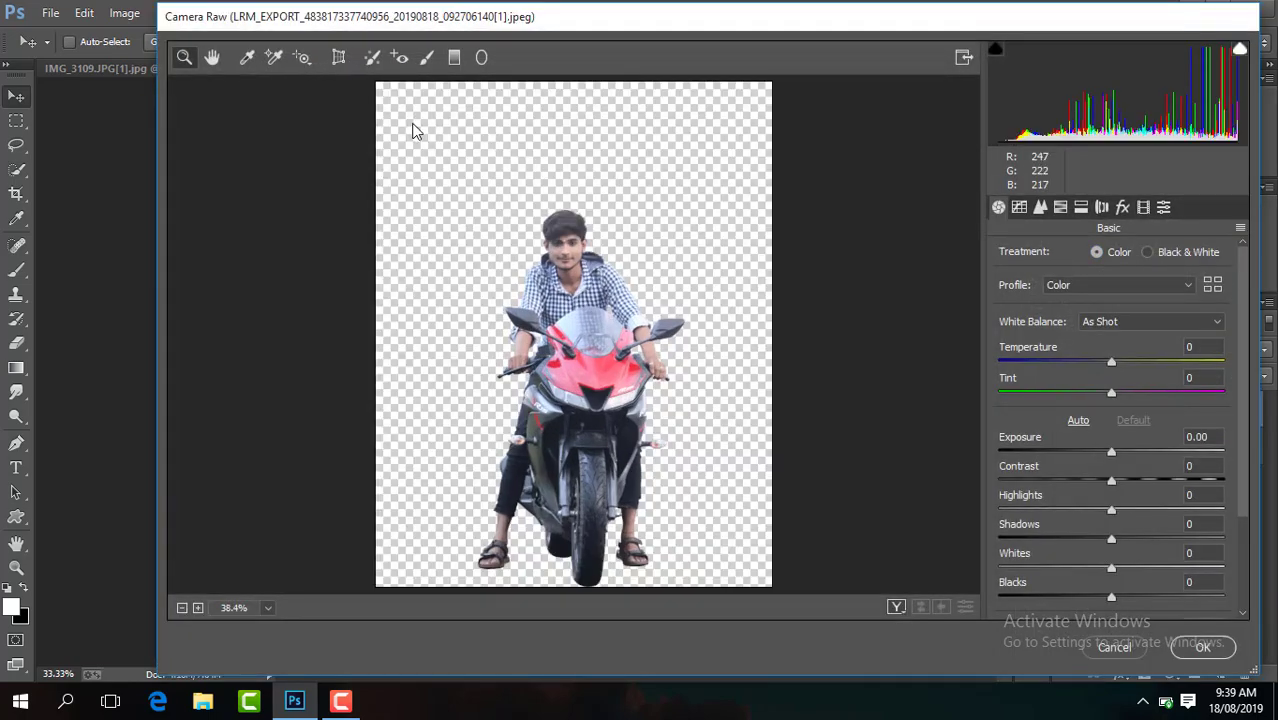
pyautogui.click(1060, 207)
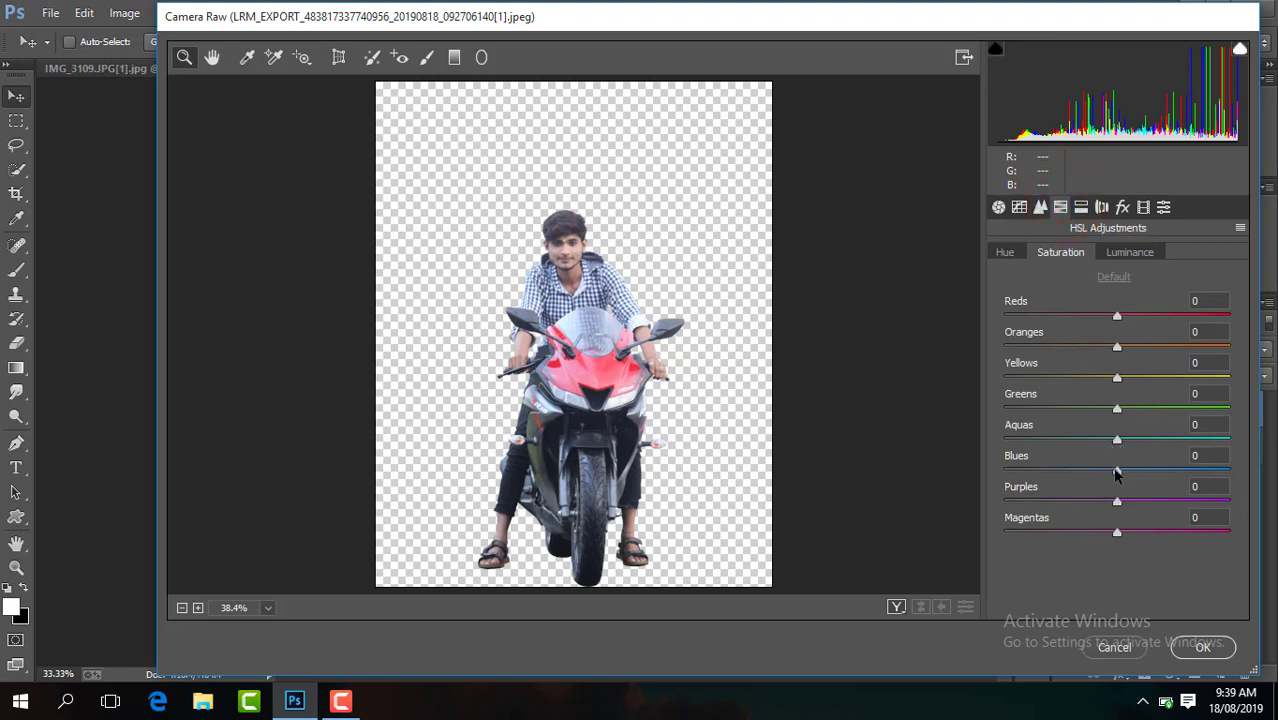
pyautogui.moveTo(1117, 474); pyautogui.dragTo(1000, 470)
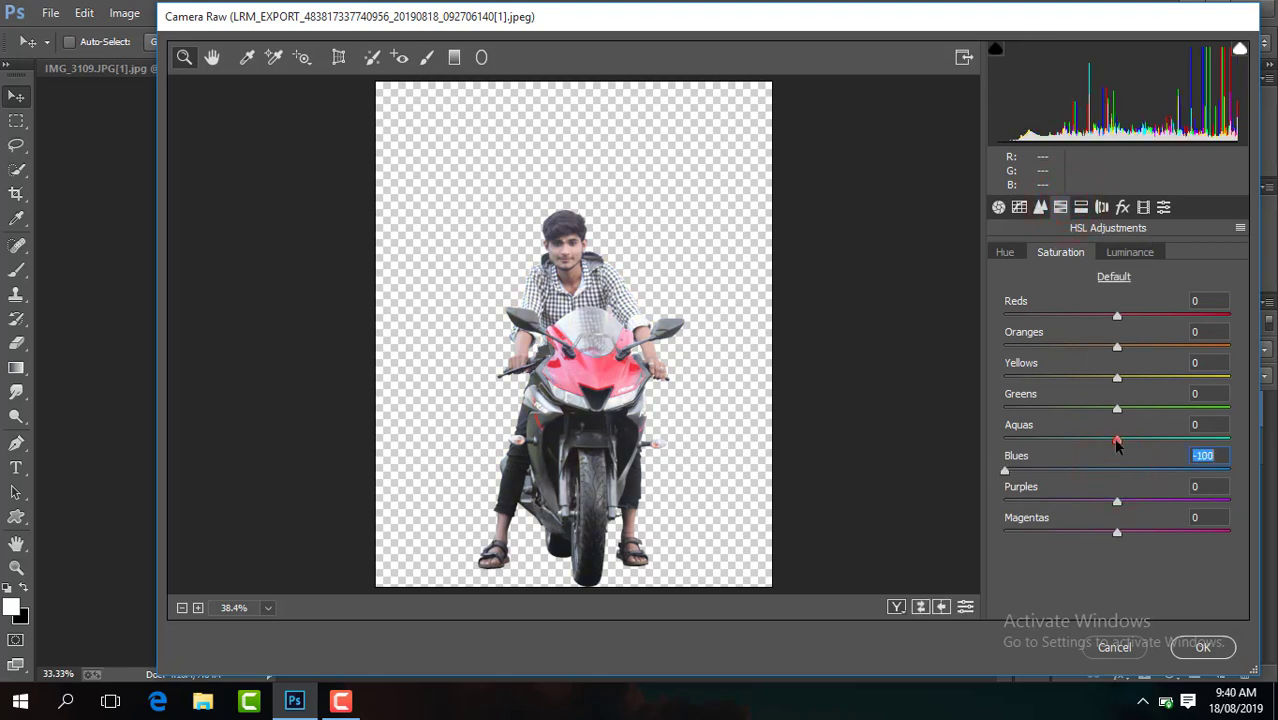
pyautogui.moveTo(1117, 441); pyautogui.dragTo(972, 448)
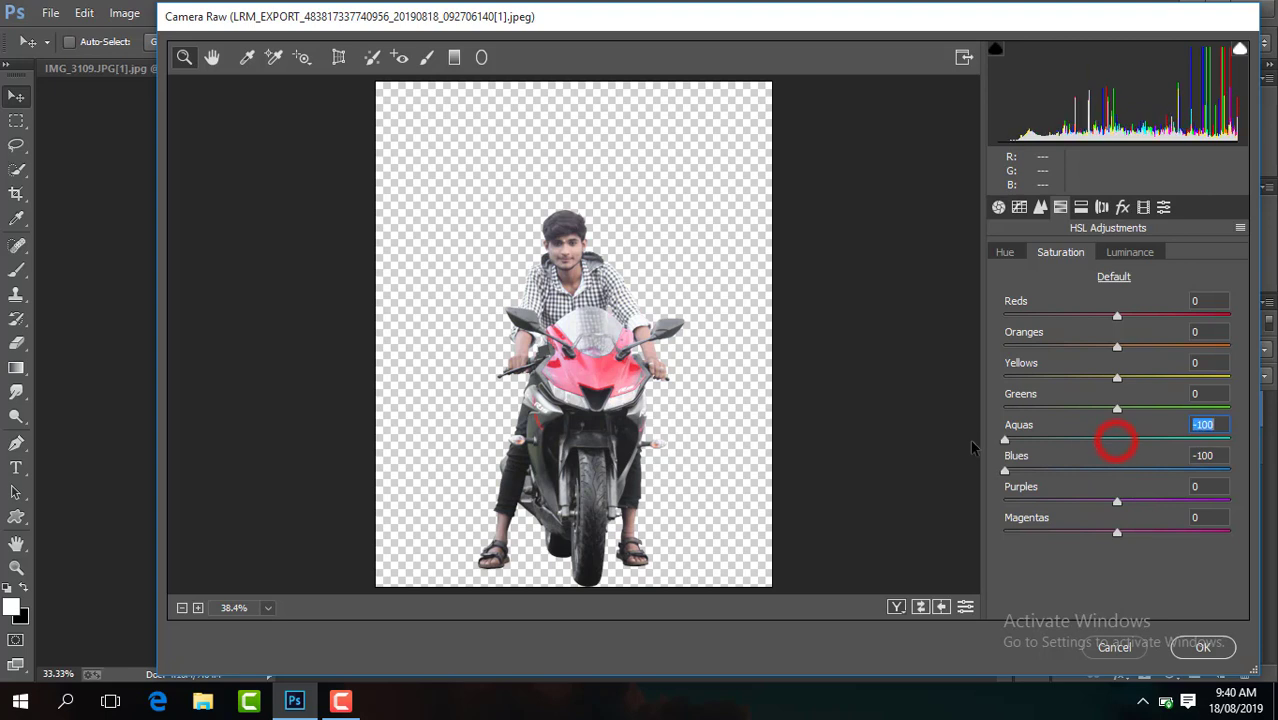
# Step: Set Contrast +31, Shadows +25, Blacks -14 and Temperature +8 in Camera Raw
pyautogui.click(998, 207)
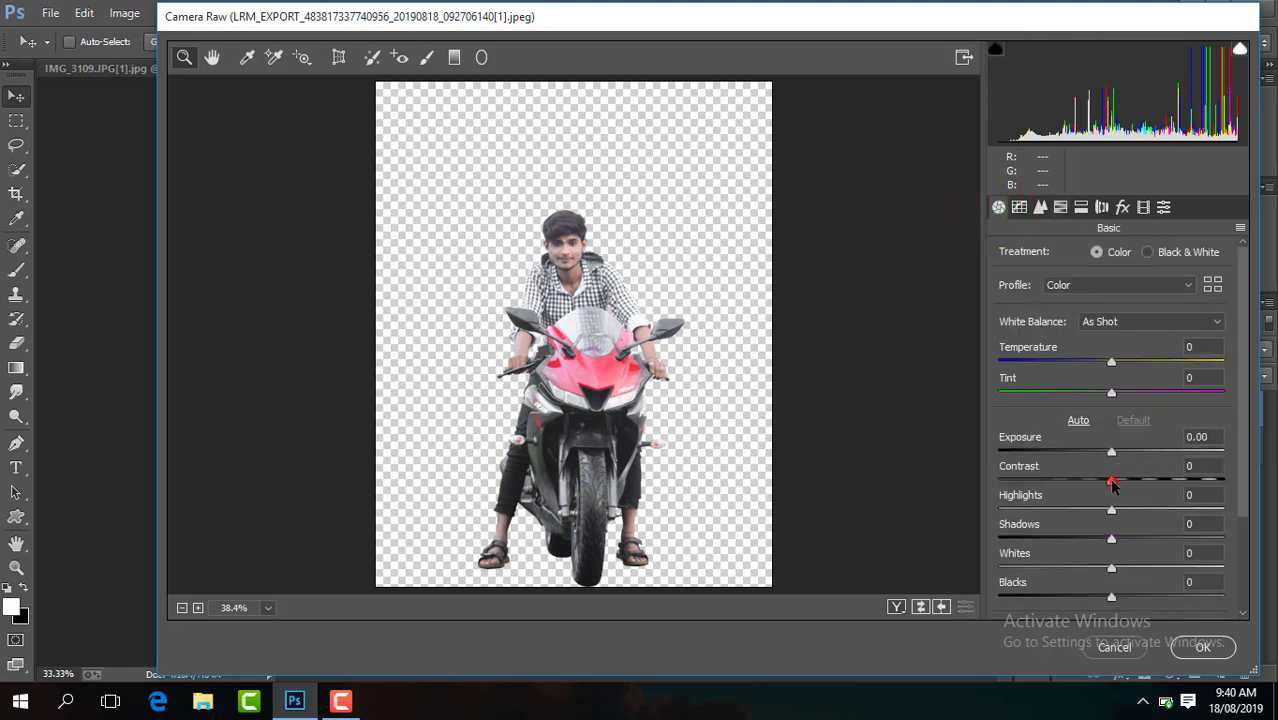
pyautogui.moveTo(1112, 481); pyautogui.dragTo(1146, 481)
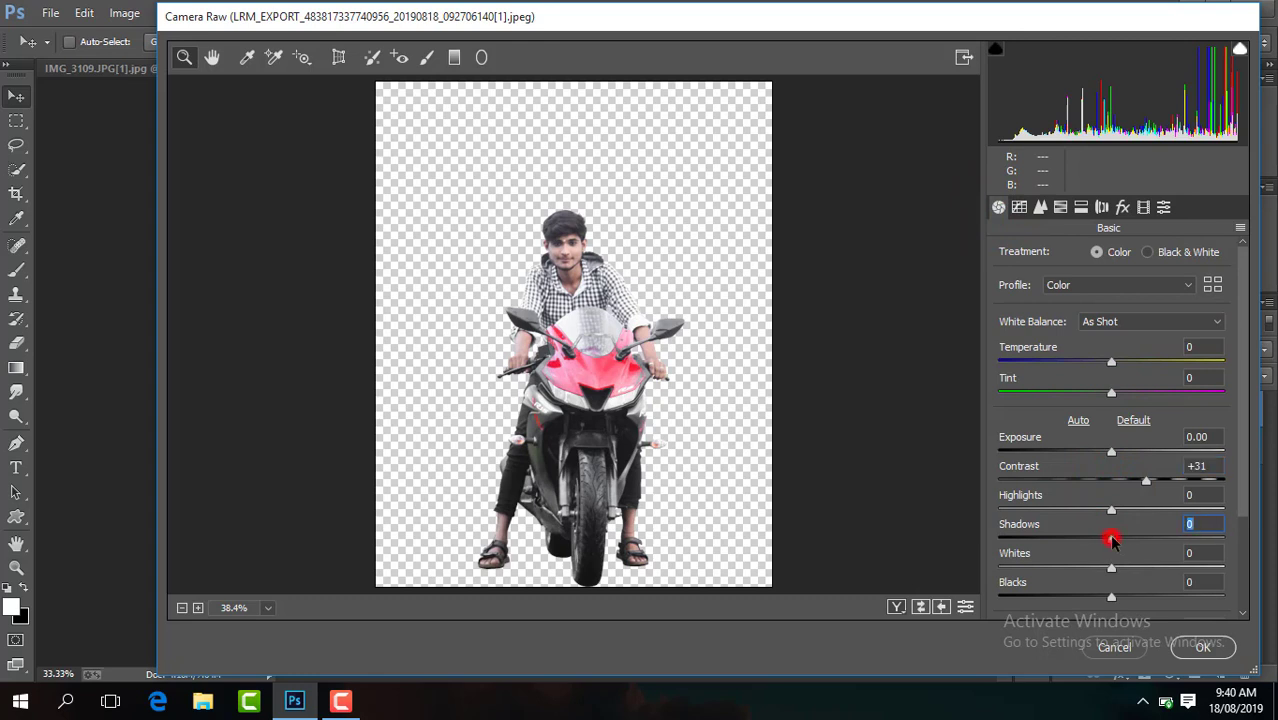
pyautogui.moveTo(1112, 540); pyautogui.dragTo(1140, 540)
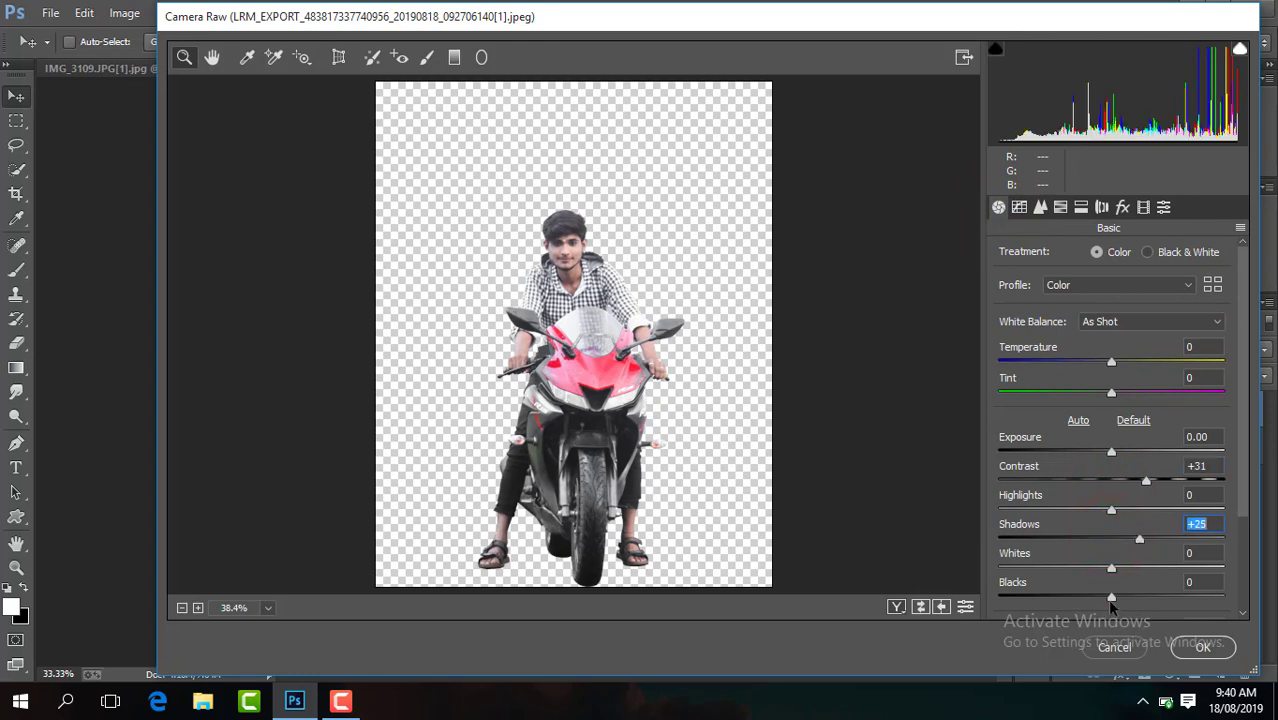
pyautogui.moveTo(1110, 597); pyautogui.dragTo(1096, 598)
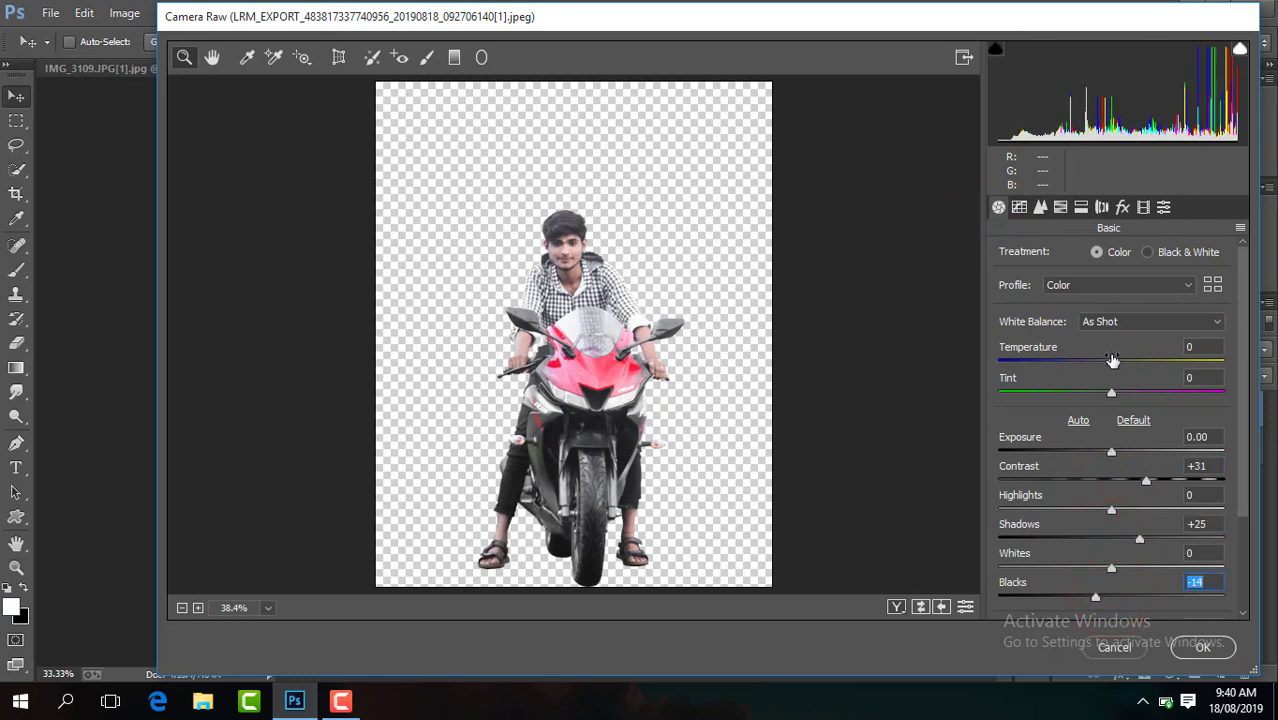
pyautogui.moveTo(1111, 360); pyautogui.dragTo(1121, 361)
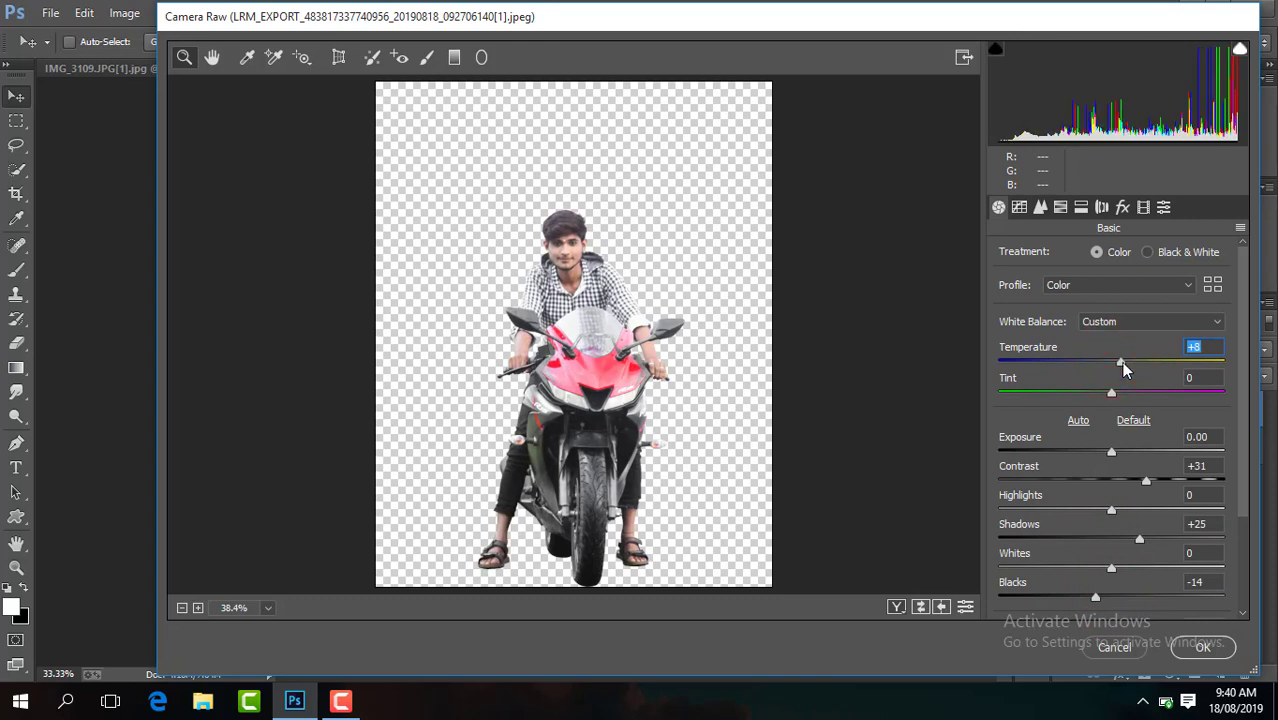
pyautogui.moveTo(1244, 380); pyautogui.dragTo(1188, 483)
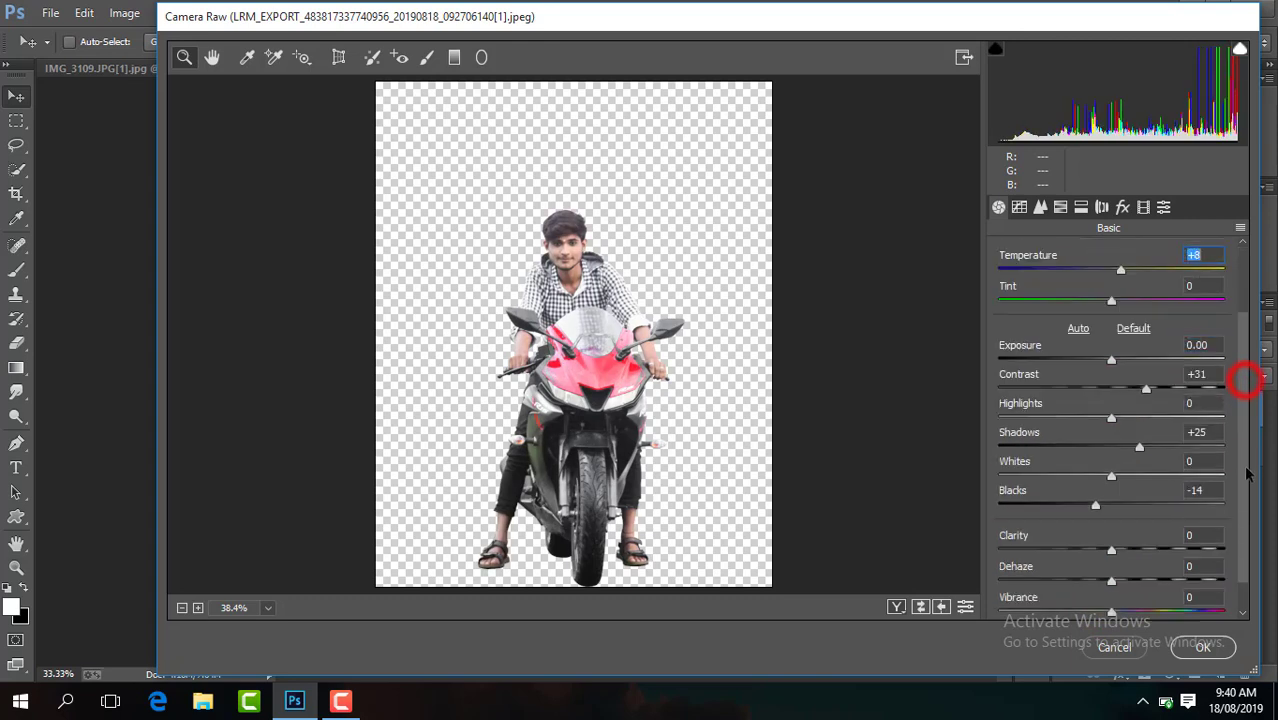
# Step: Raise Orange luminance to +7 and lower Orange saturation to -5
pyautogui.click(1060, 207)
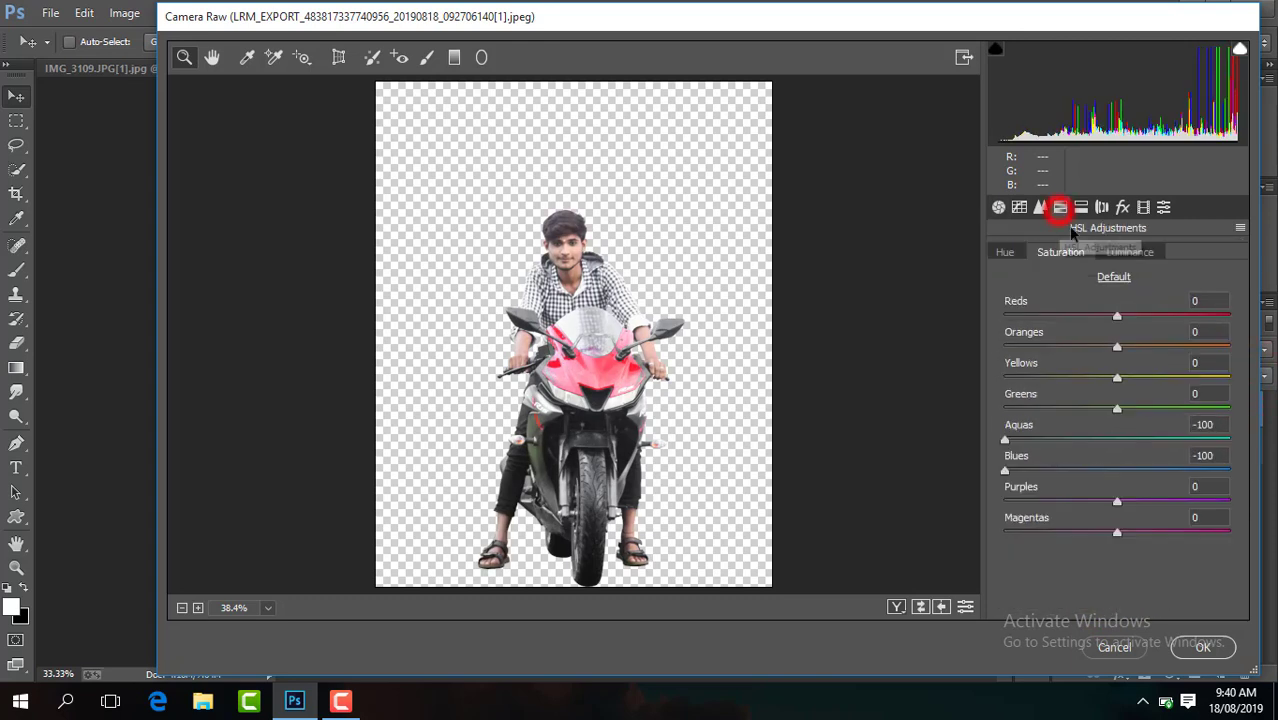
pyautogui.click(1129, 252)
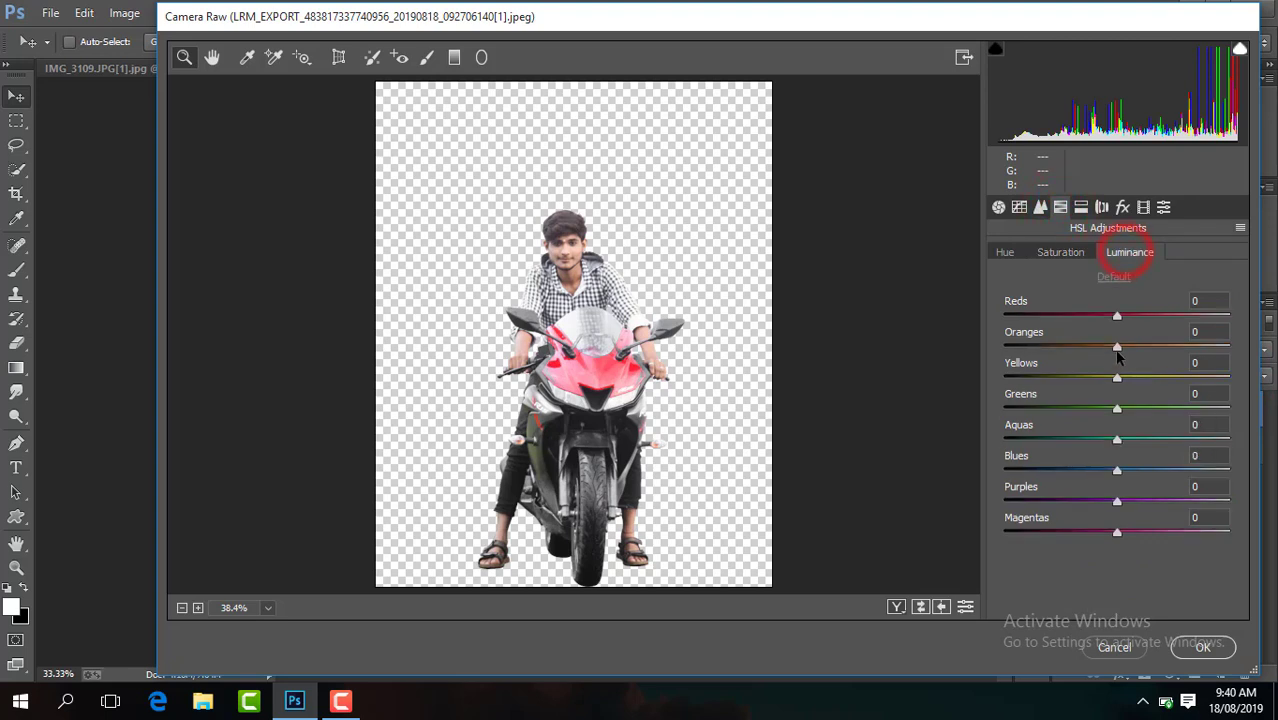
pyautogui.moveTo(1117, 347); pyautogui.dragTo(1124, 347)
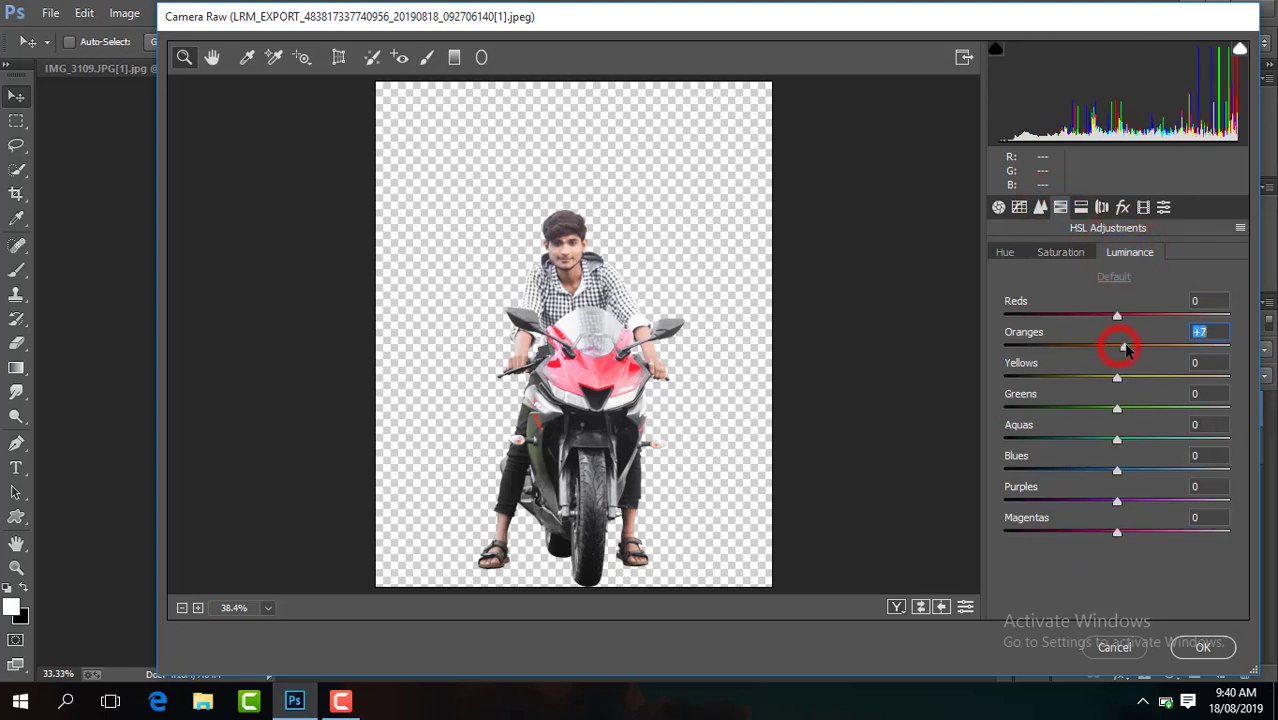
pyautogui.click(1079, 252)
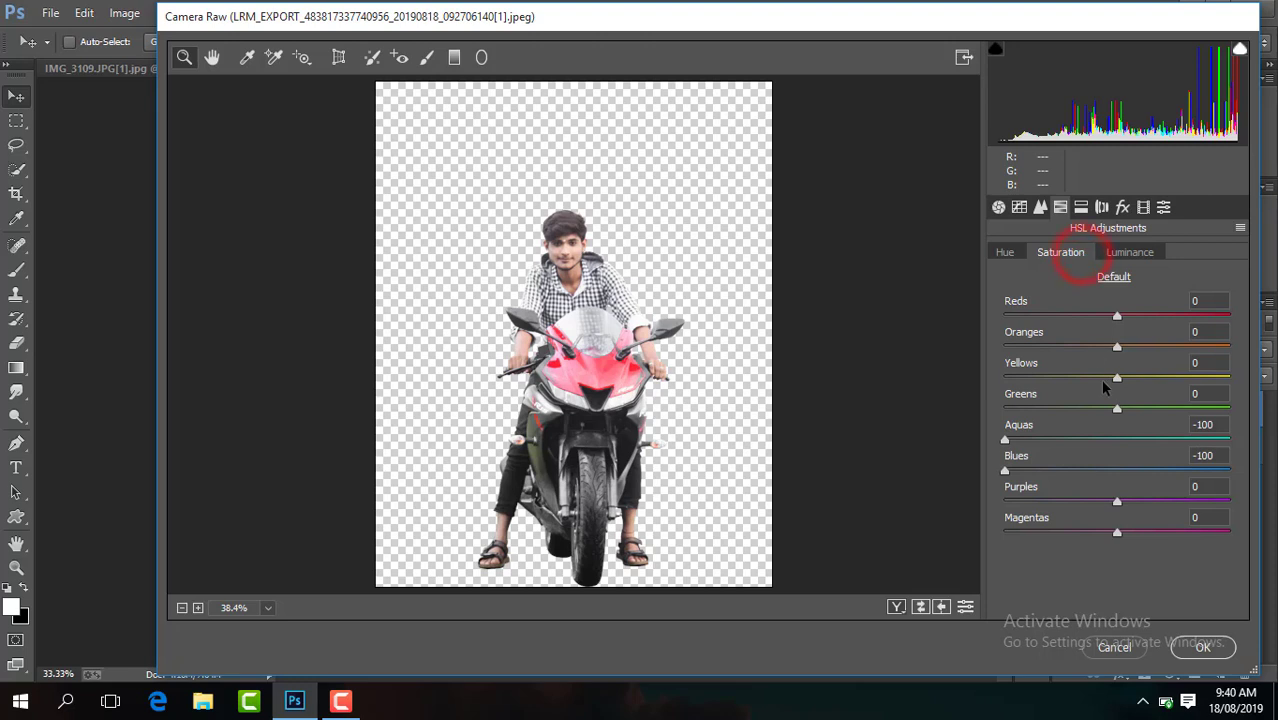
pyautogui.moveTo(1115, 346); pyautogui.dragTo(1124, 376)
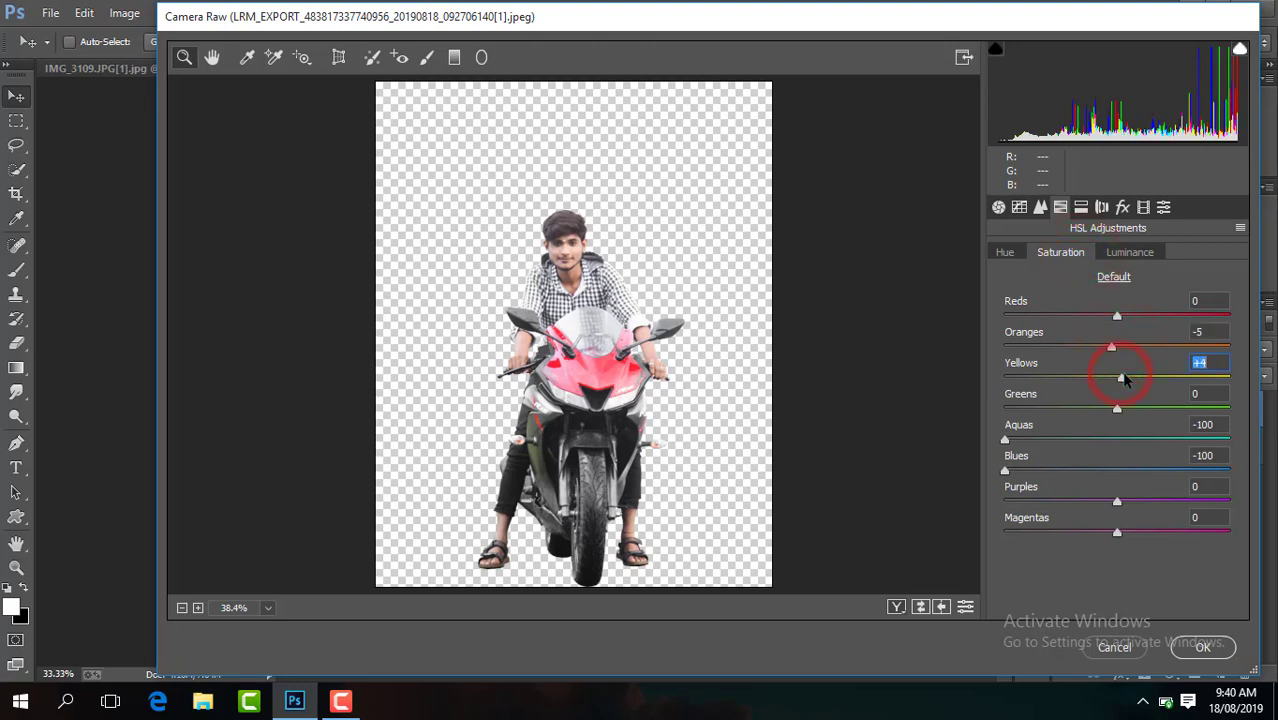
# Step: Increase the Sharpening Amount in Detail and apply the Camera Raw edits
pyautogui.click(1040, 207)
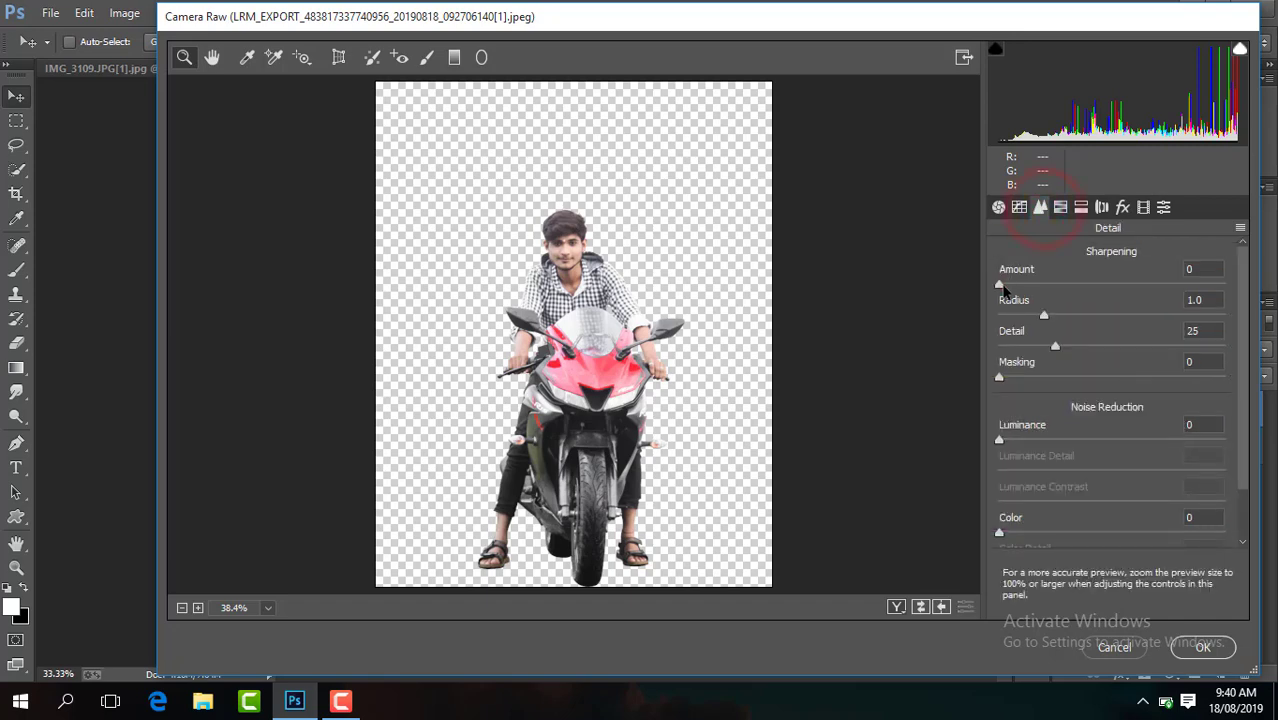
pyautogui.moveTo(1067, 291); pyautogui.dragTo(1084, 291)
pyautogui.click(1203, 647)
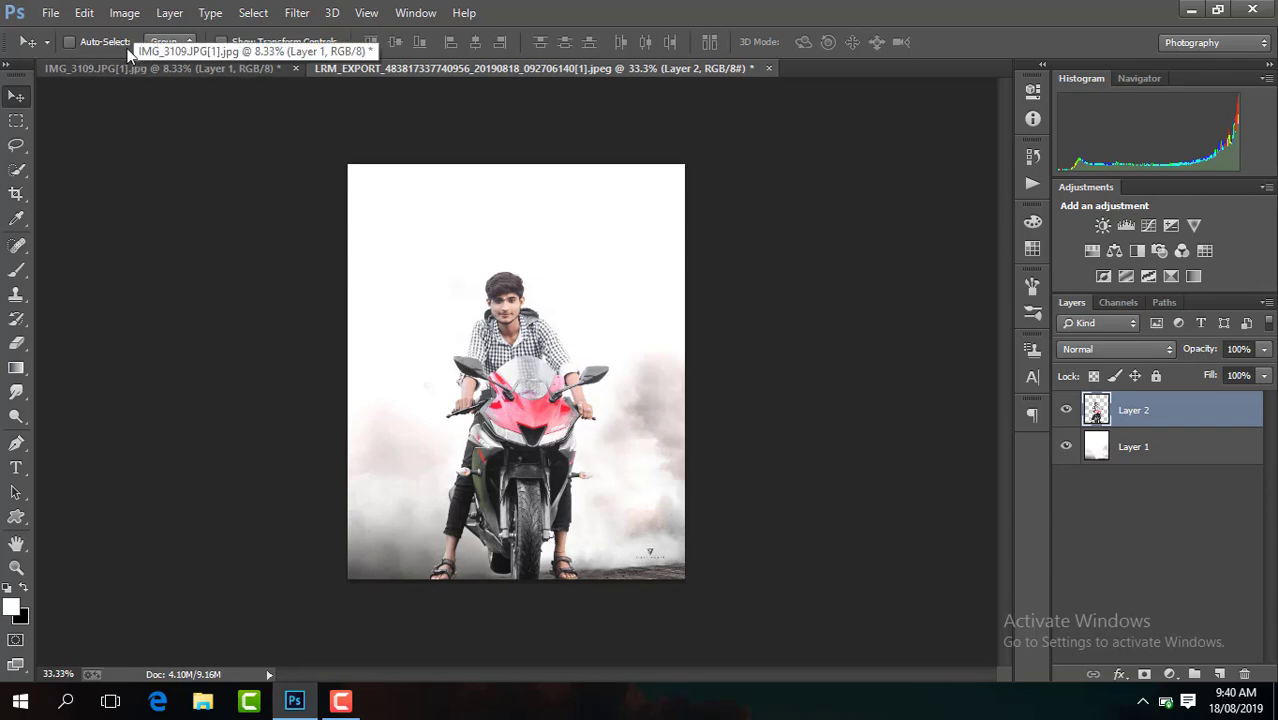
# Step: Place the 'download' smoke image from the stock folder as an embedded layer and enlarge it
pyautogui.click(46, 14)
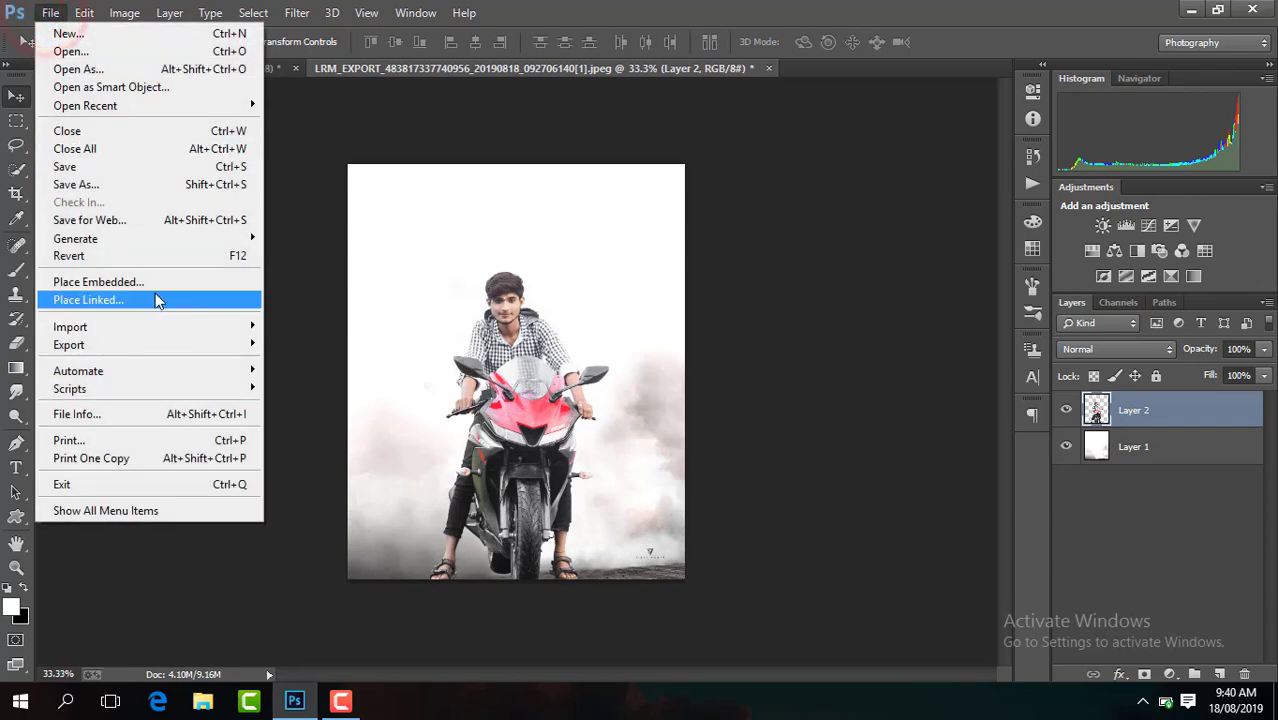
pyautogui.click(188, 283)
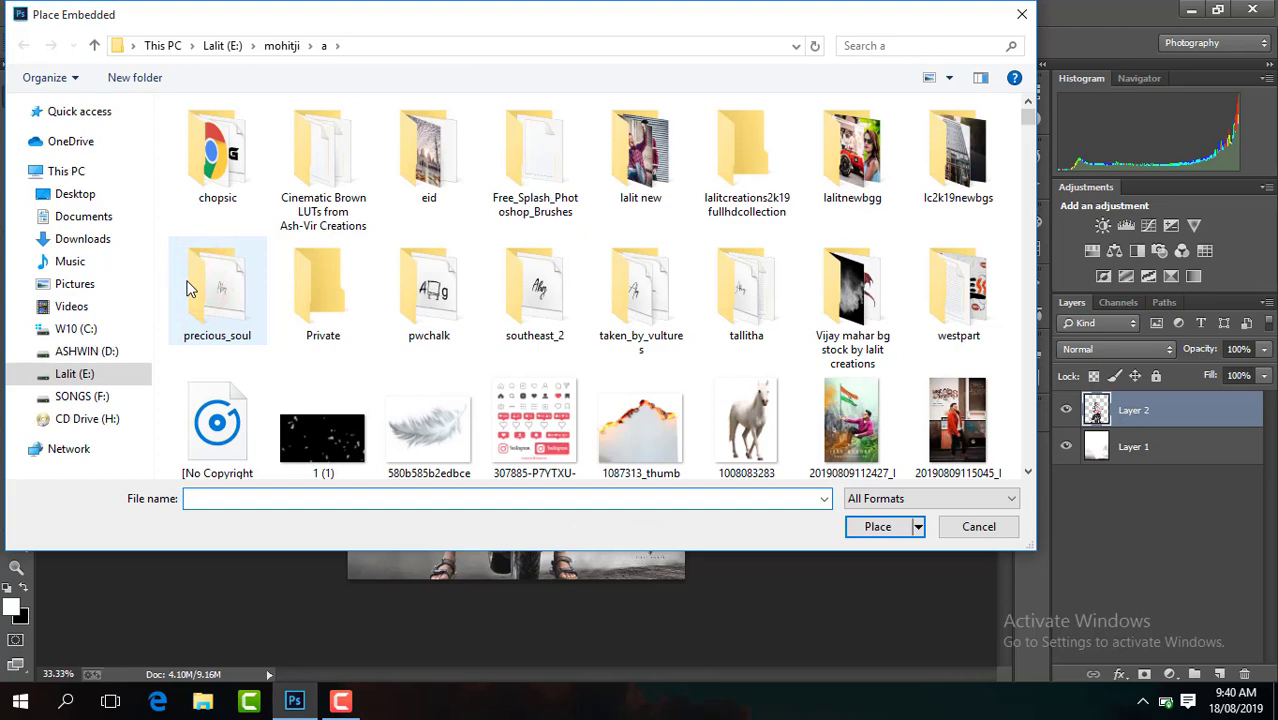
pyautogui.doubleClick(822, 308)
pyautogui.doubleClick(455, 160)
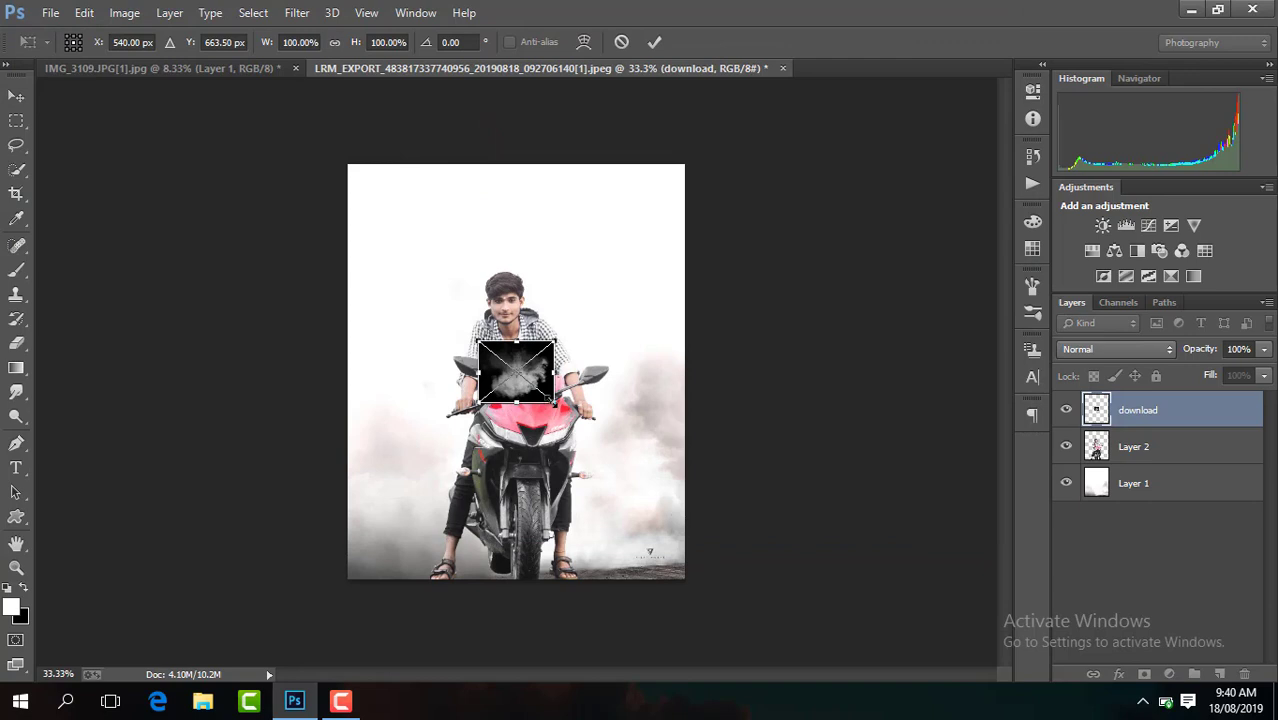
pyautogui.moveTo(555, 402); pyautogui.dragTo(633, 467)
# Step: Commit the placed smoke, set its blend mode to Screen, and move it over the bike
pyautogui.press('Return')
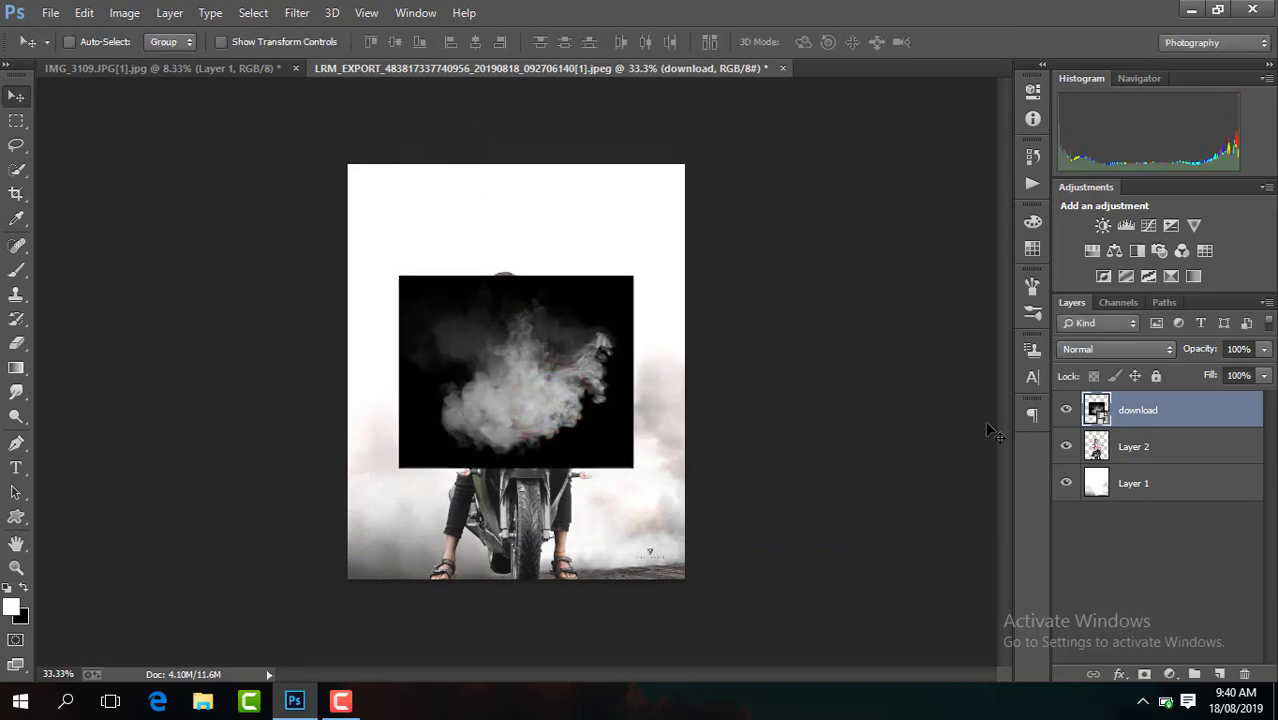
pyautogui.click(1110, 347)
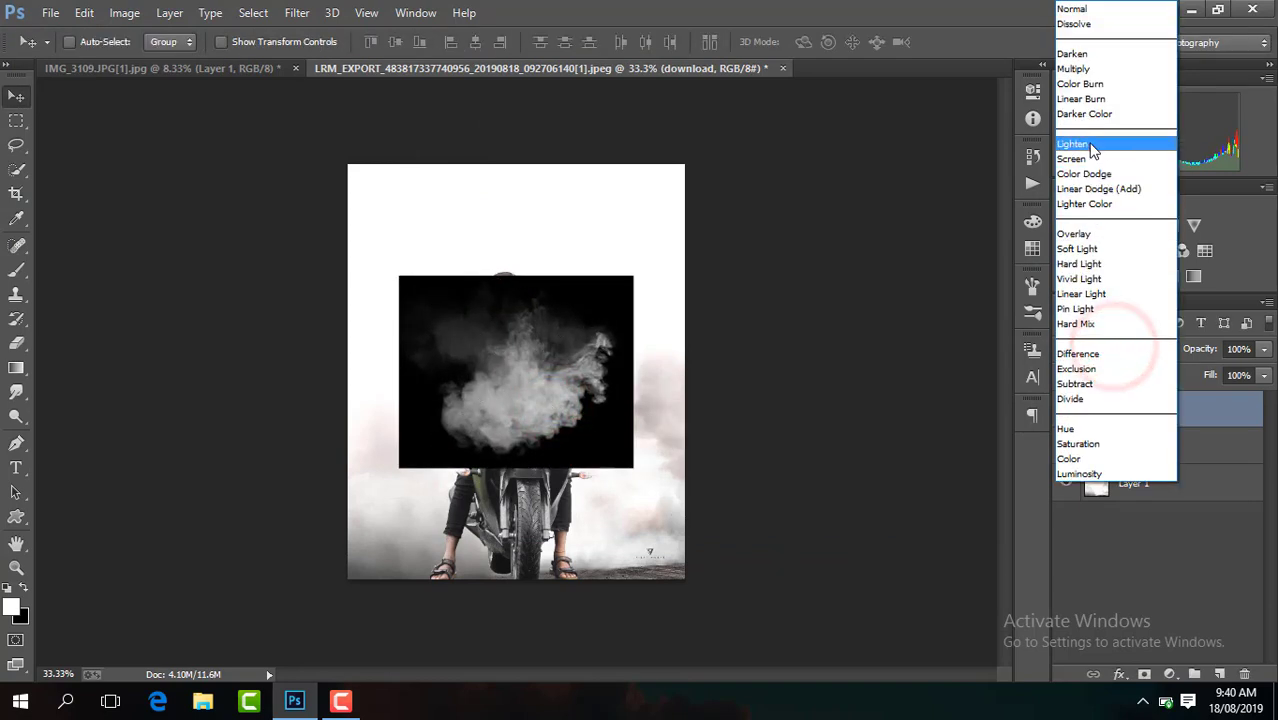
pyautogui.click(1097, 160)
pyautogui.moveTo(650, 325)
pyautogui.mouseDown()
pyautogui.moveTo(555, 457)
pyautogui.moveTo(561, 396)
pyautogui.mouseUp()
# Step: Enable Show Transform Controls and shift the smoke left and down over the bike
pyautogui.click(291, 45)
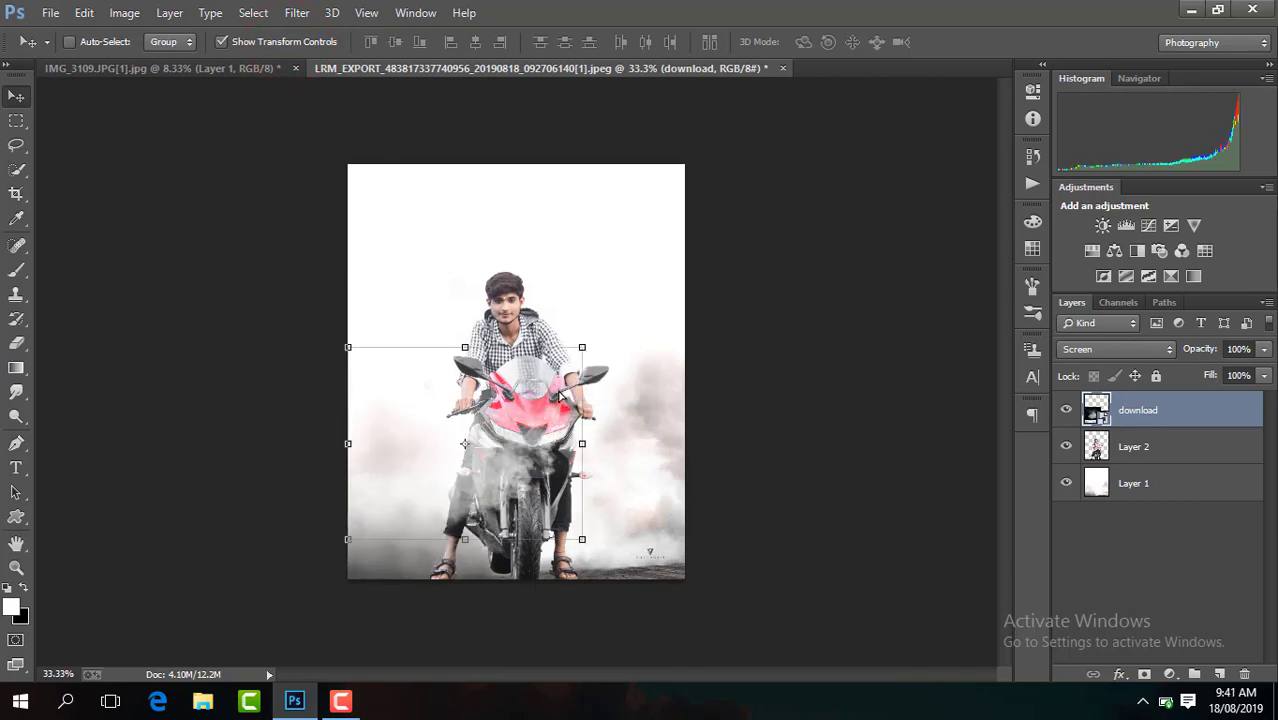
pyautogui.hotkey('ctrl', '+')
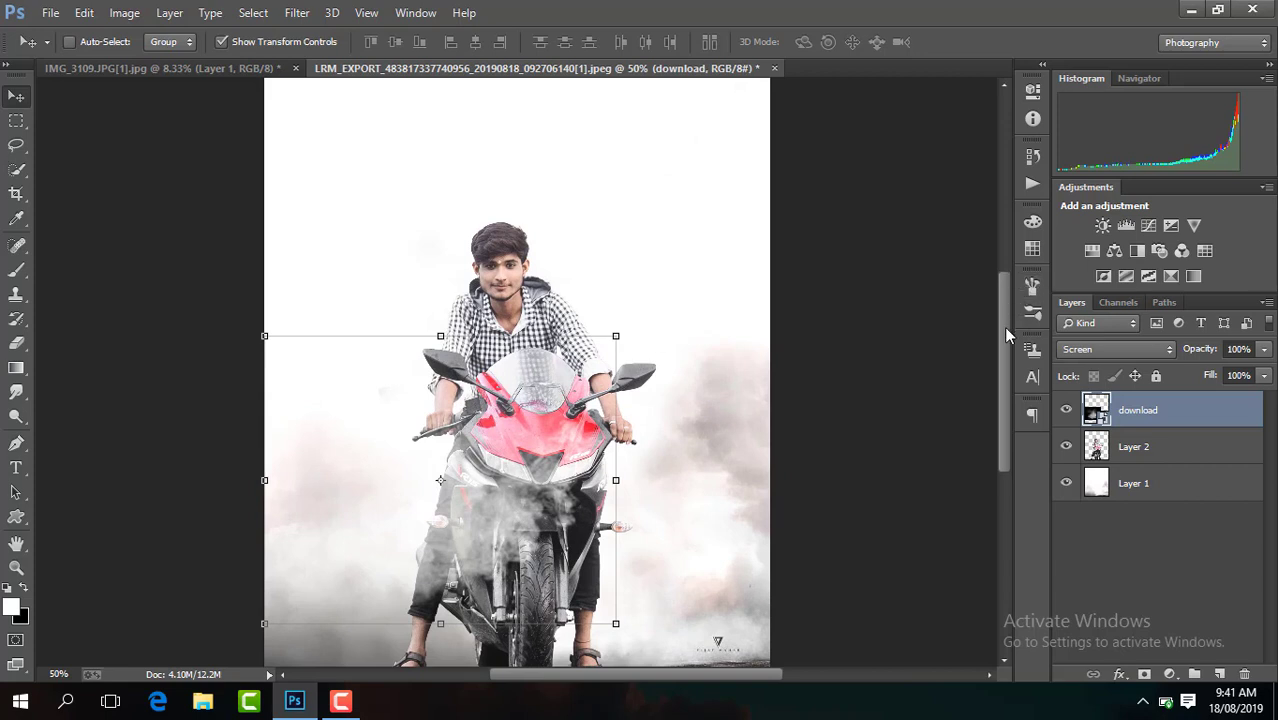
pyautogui.scroll(-5, 1001, 324)
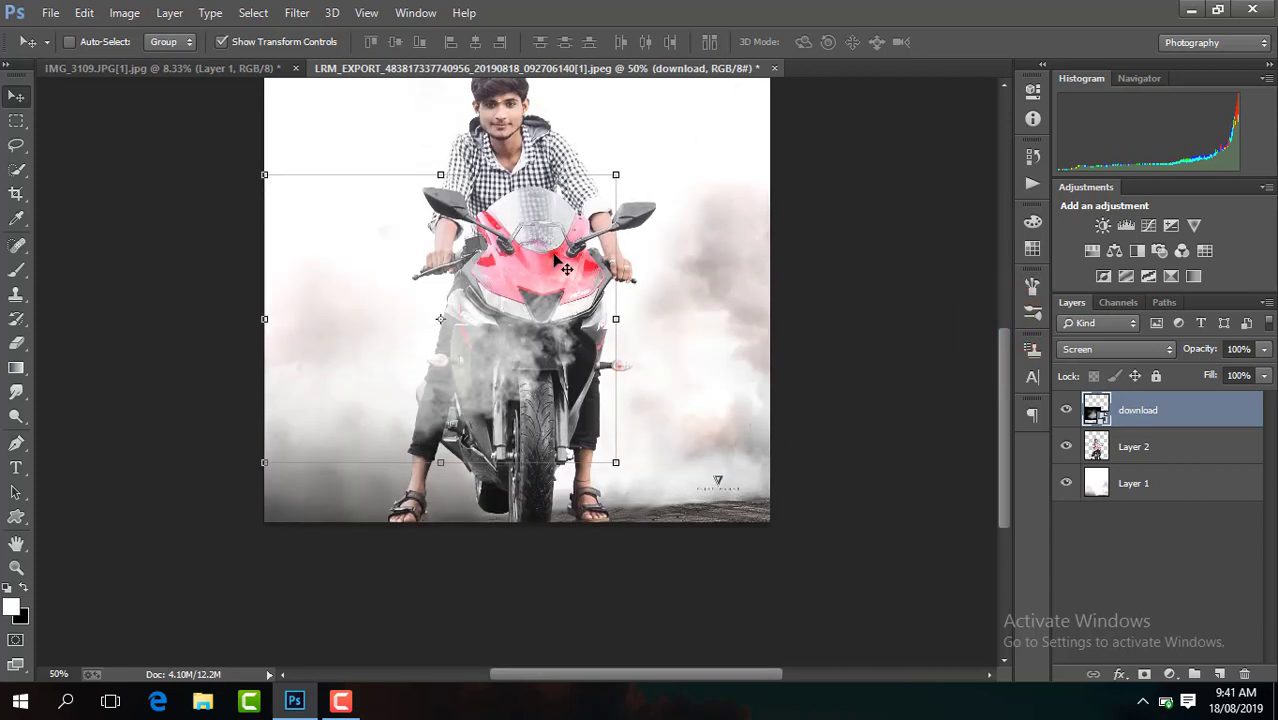
pyautogui.moveTo(565, 268); pyautogui.dragTo(603, 282)
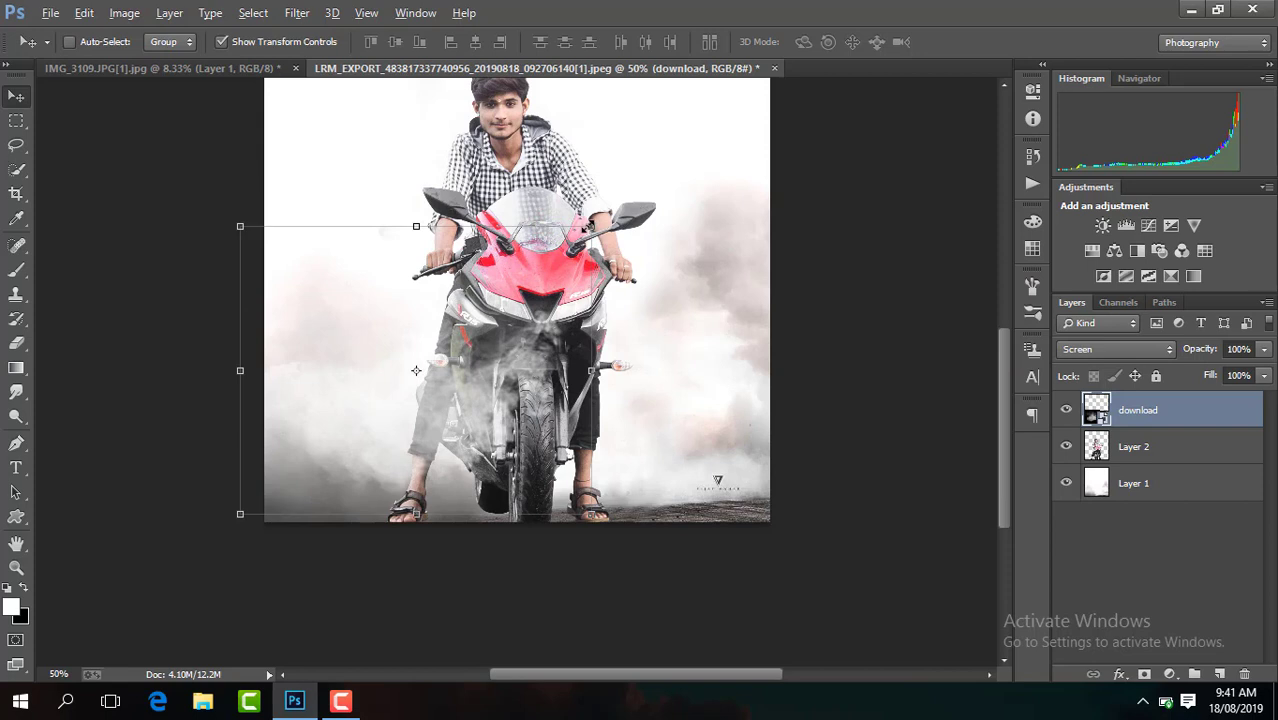
# Step: Shrink the smoke, rotate it roughly 174°, and position it beside the front wheel
pyautogui.moveTo(592, 226); pyautogui.dragTo(547, 263)
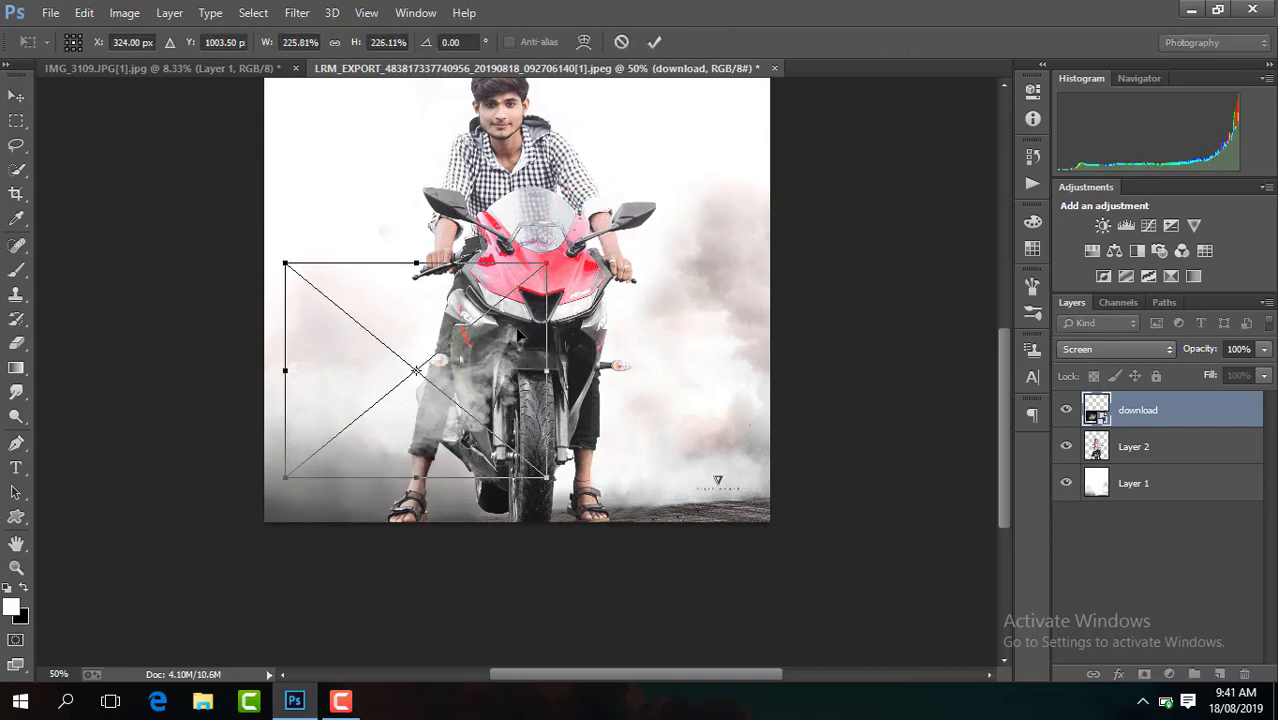
pyautogui.moveTo(516, 364)
pyautogui.mouseDown()
pyautogui.moveTo(502, 325)
pyautogui.moveTo(517, 298)
pyautogui.mouseUp()
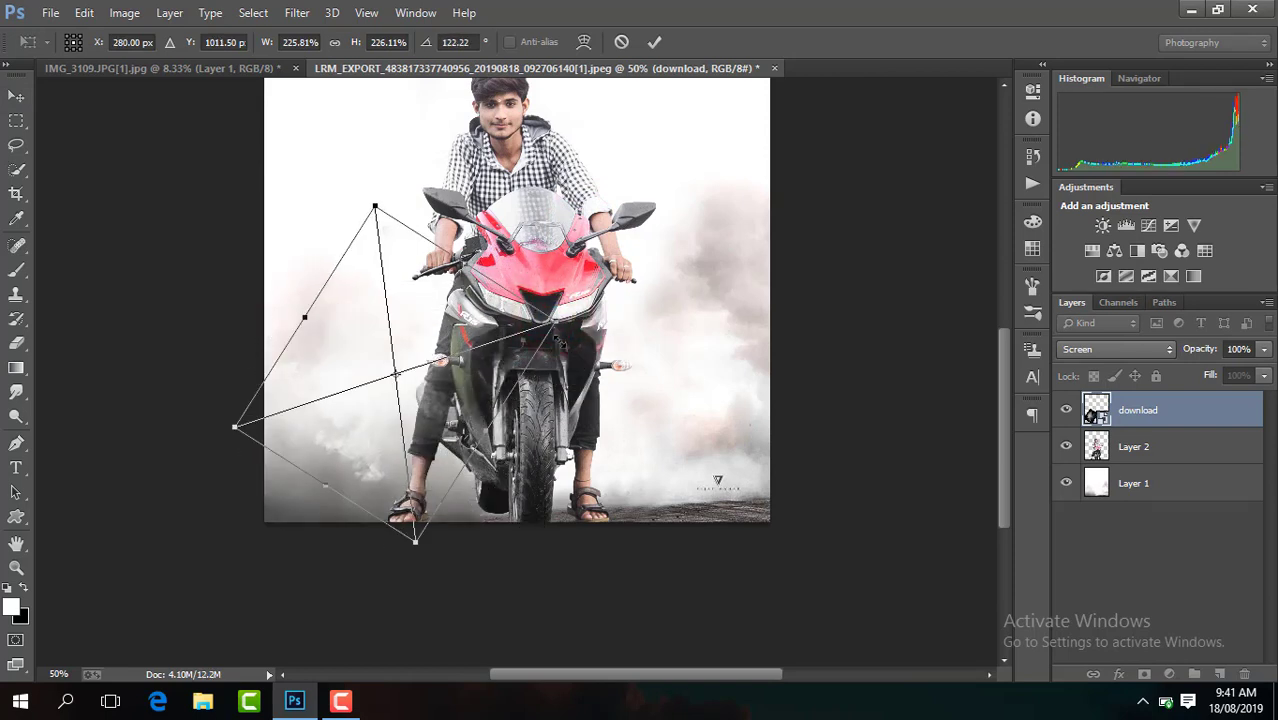
pyautogui.moveTo(520, 258)
pyautogui.mouseDown()
pyautogui.moveTo(562, 358)
pyautogui.moveTo(620, 366)
pyautogui.mouseUp()
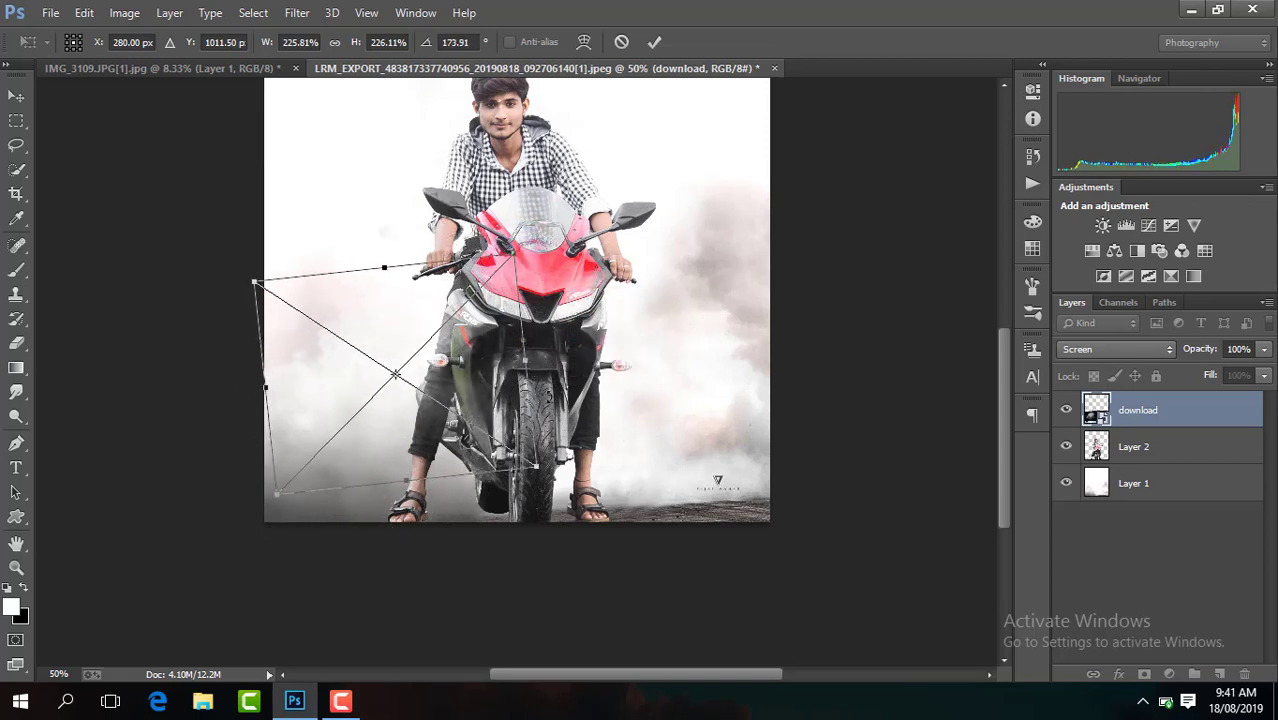
pyautogui.moveTo(407, 334); pyautogui.dragTo(441, 405)
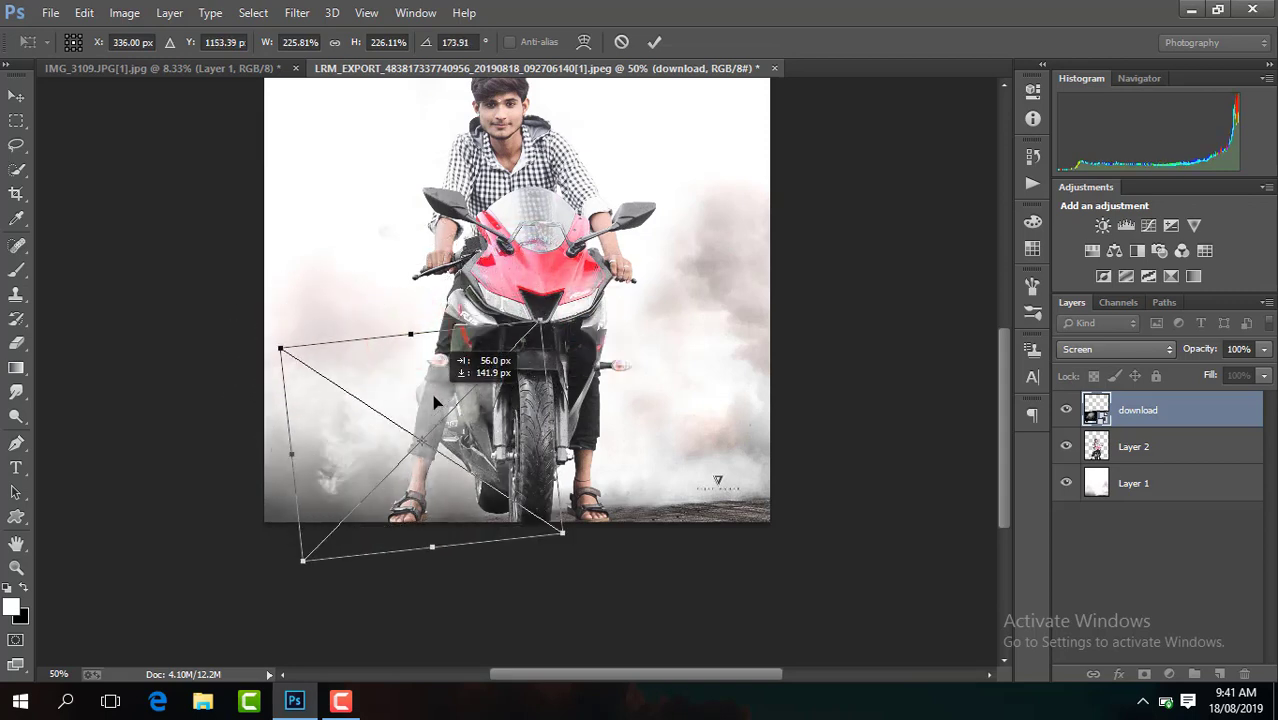
pyautogui.moveTo(441, 405); pyautogui.dragTo(466, 401)
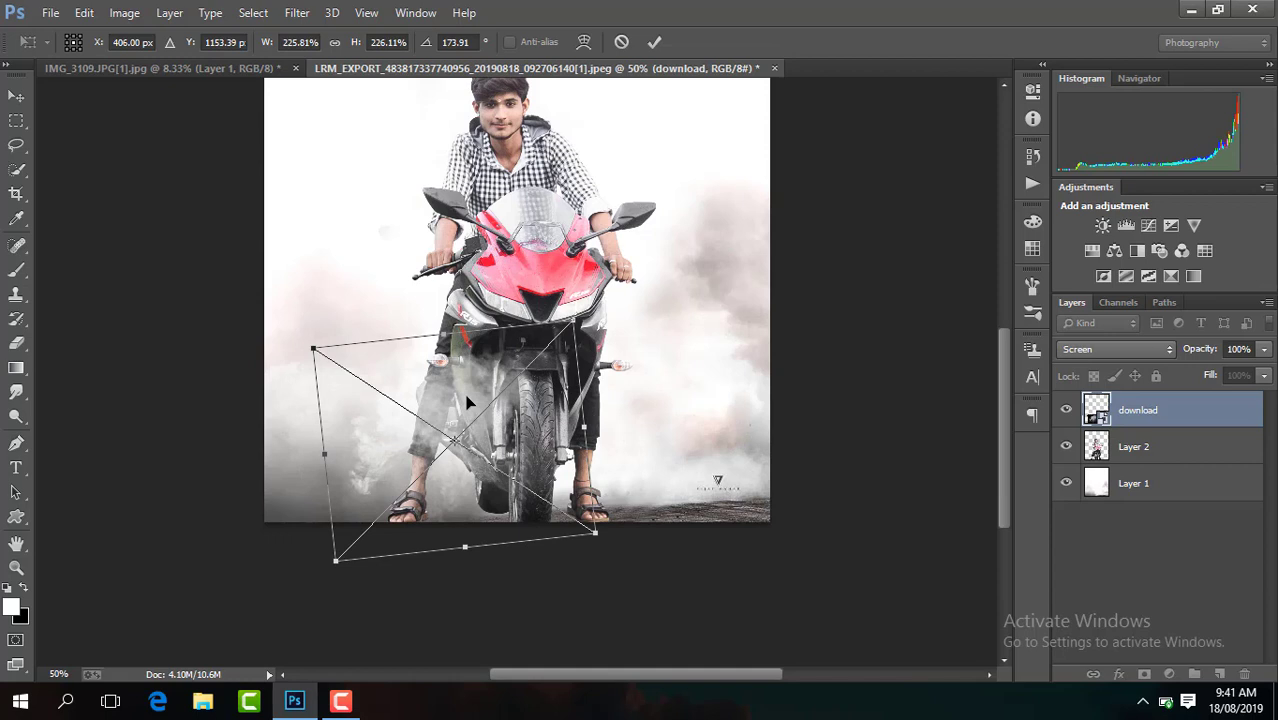
pyautogui.press('Return')
# Step: Duplicate the smoke as download copy, shift it up and right, and hide transform controls
pyautogui.hotkey('ctrl', 'j')
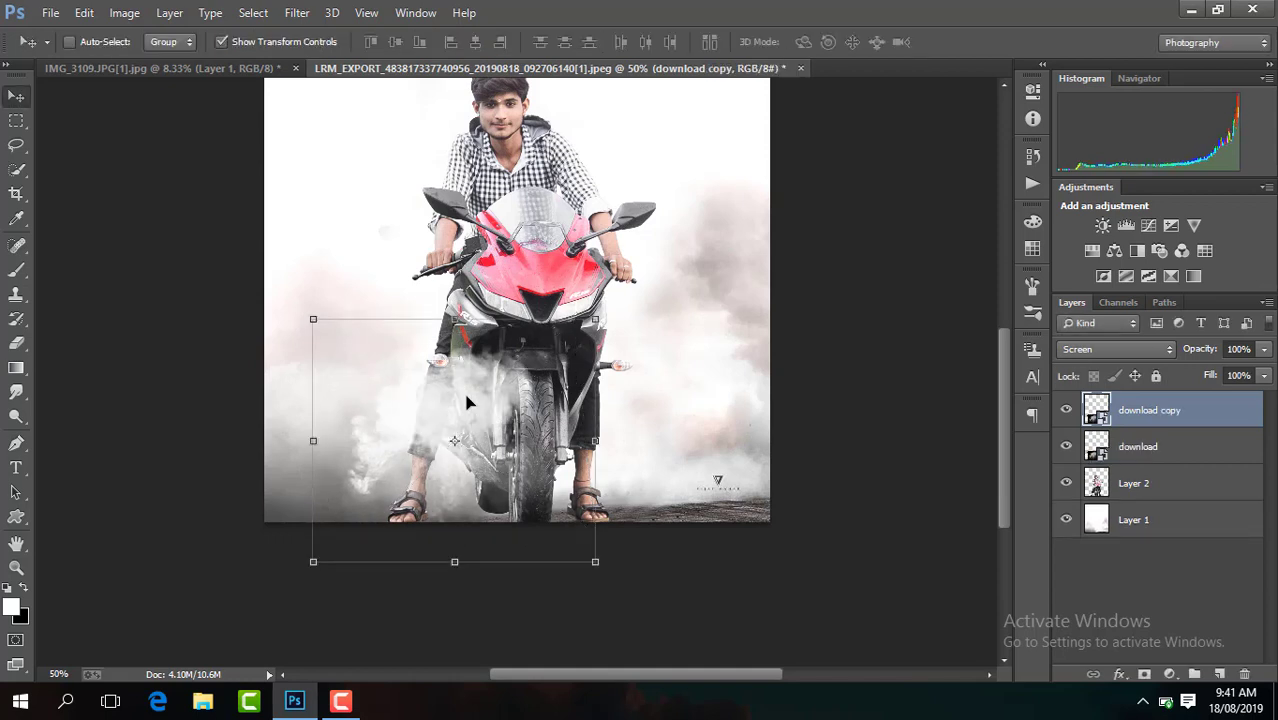
pyautogui.moveTo(508, 452); pyautogui.dragTo(585, 342)
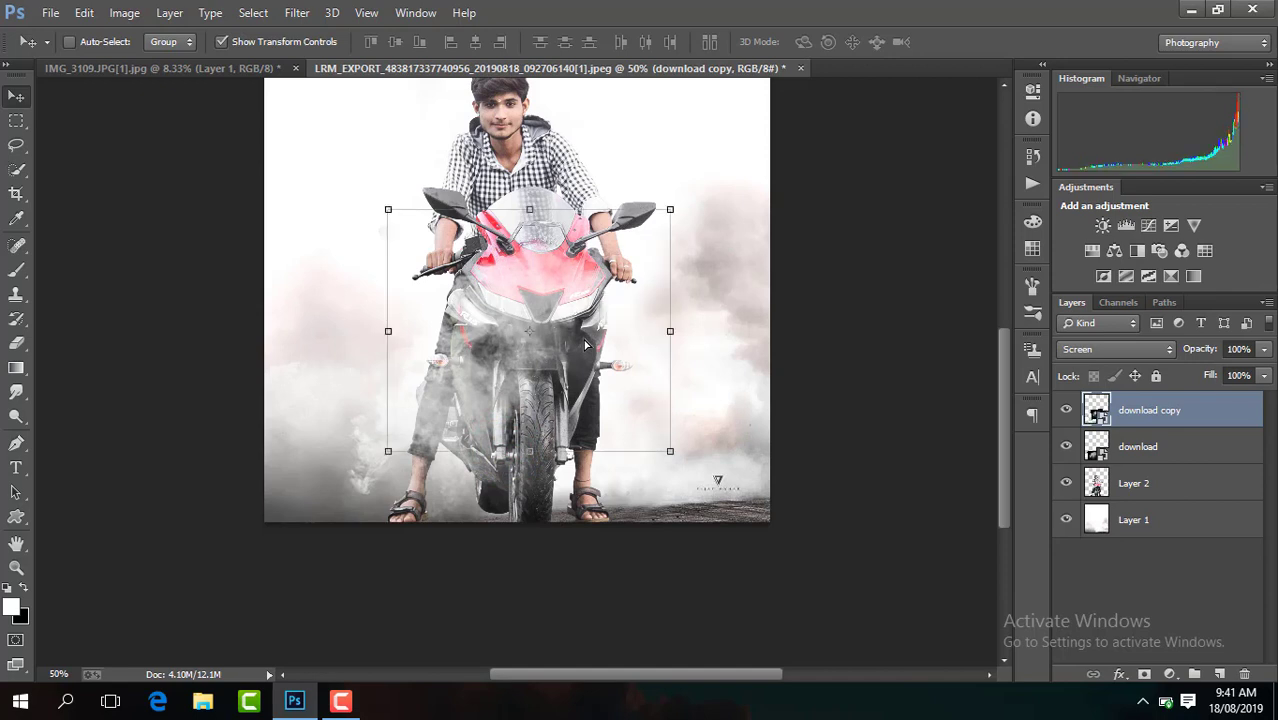
pyautogui.hotkey('ctrl', '-')
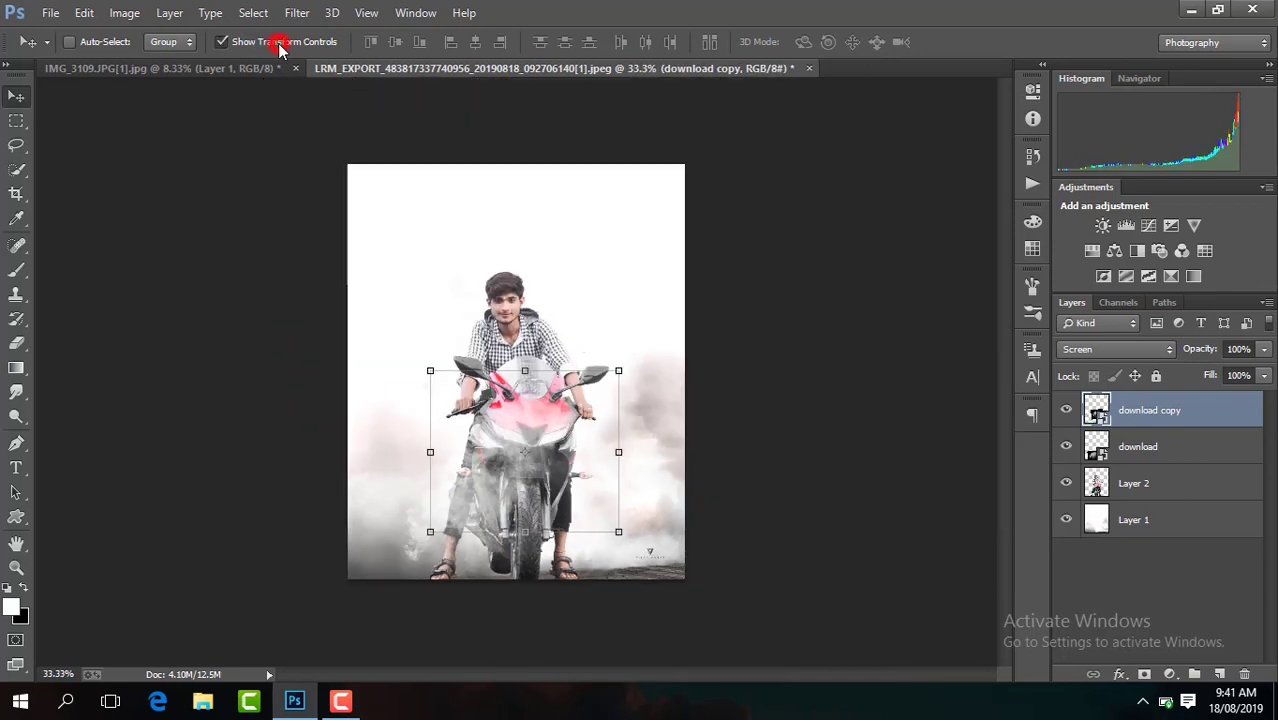
pyautogui.click(281, 44)
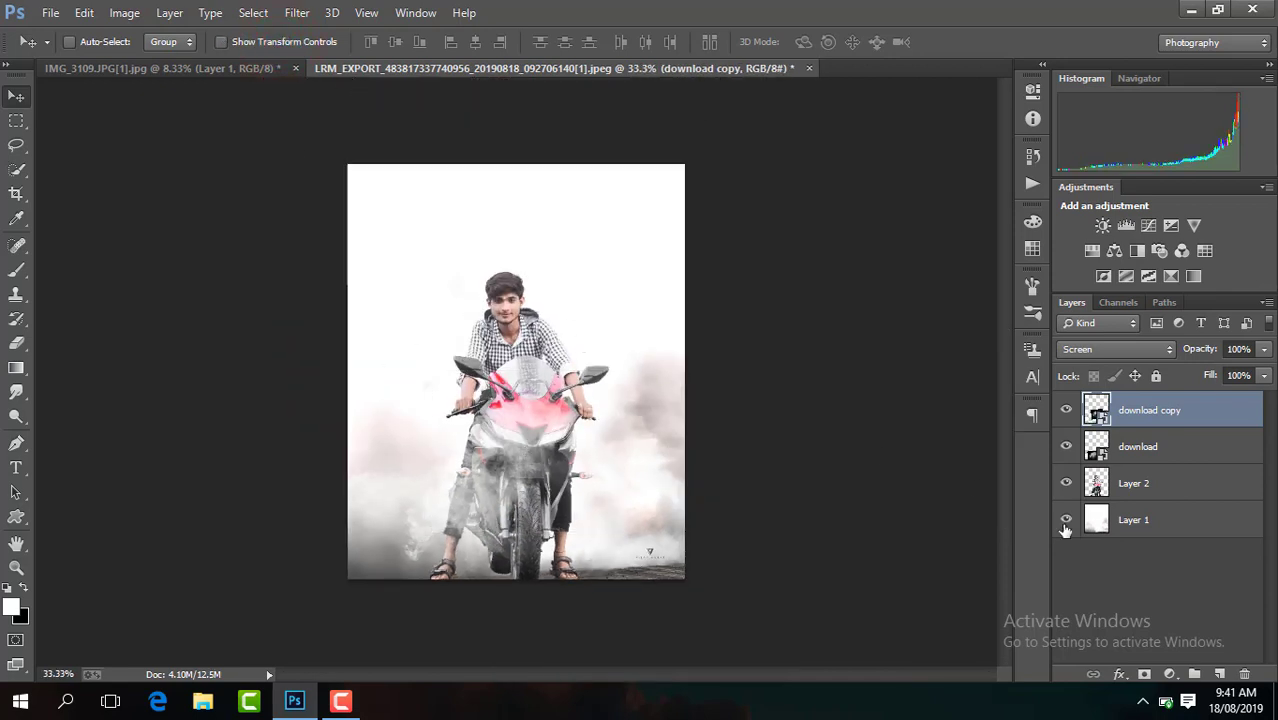
# Step: Zoom in on the bike's lower half and select rider Layer 2
pyautogui.hotkey('ctrl', '+')
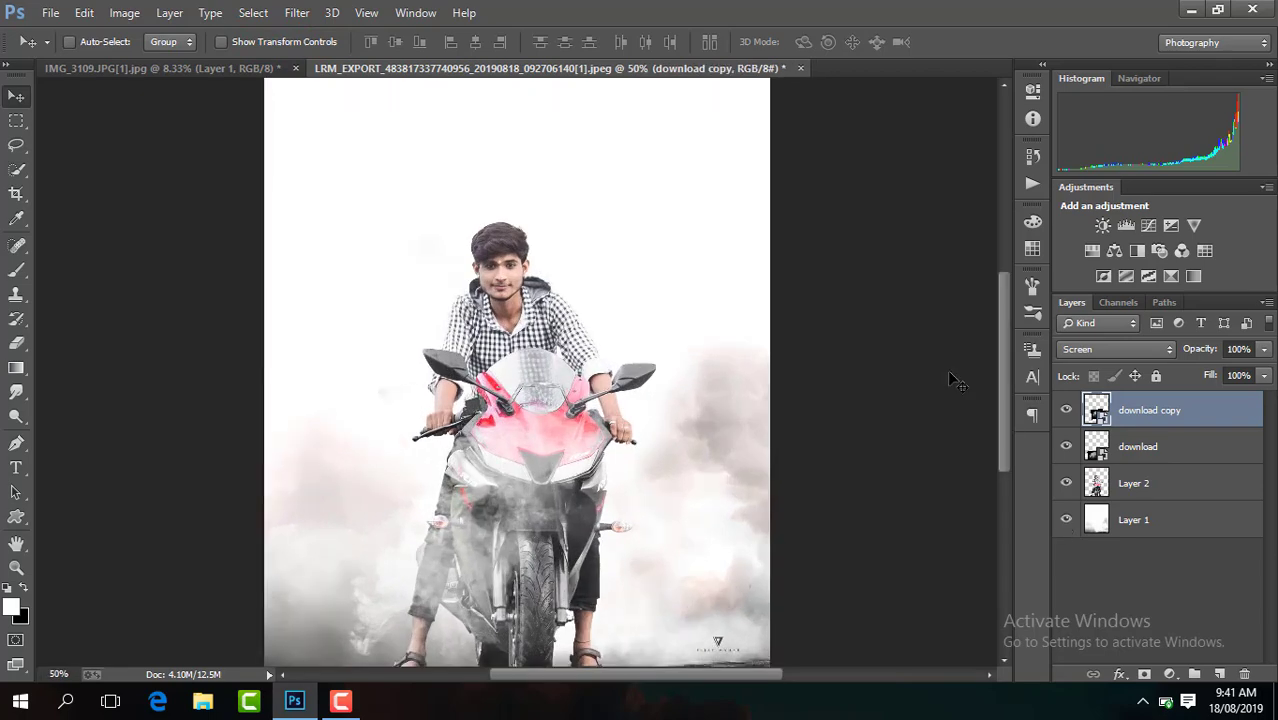
pyautogui.moveTo(1000, 418); pyautogui.dragTo(1005, 508)
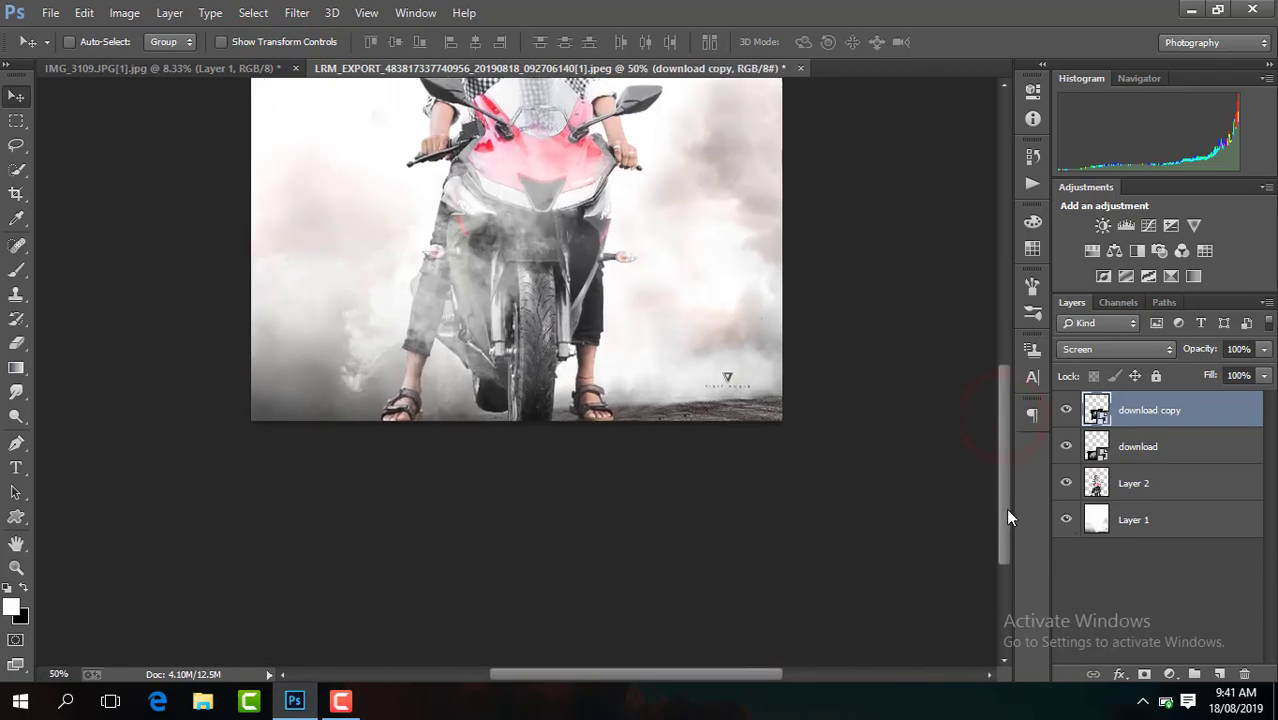
pyautogui.hotkey('ctrl', '+')
pyautogui.hotkey('ctrl', '+')
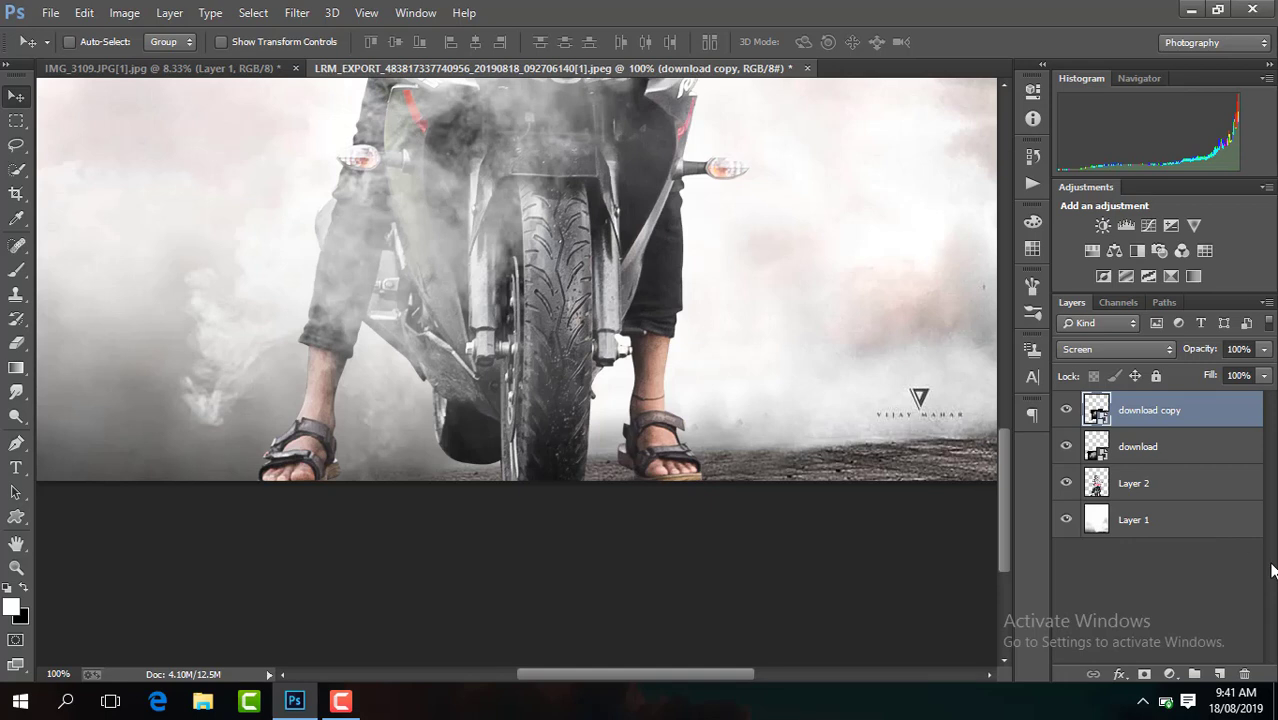
pyautogui.click(1184, 497)
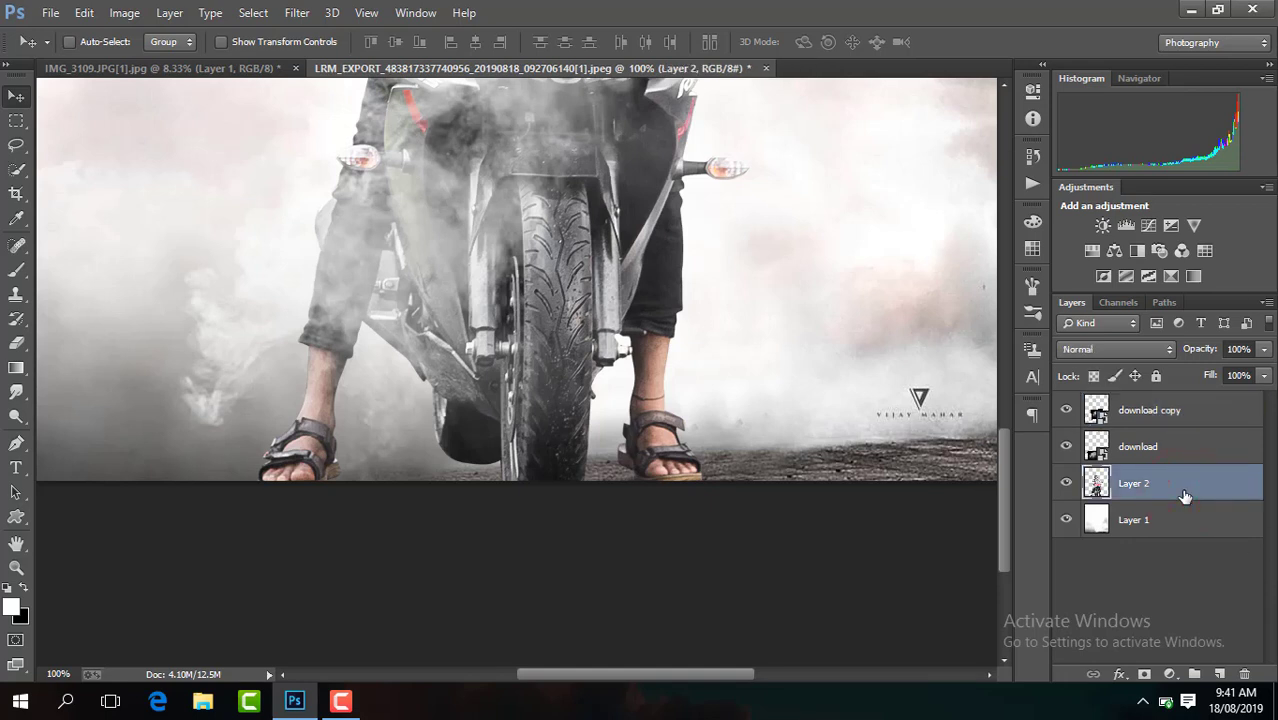
pyautogui.click(1219, 674)
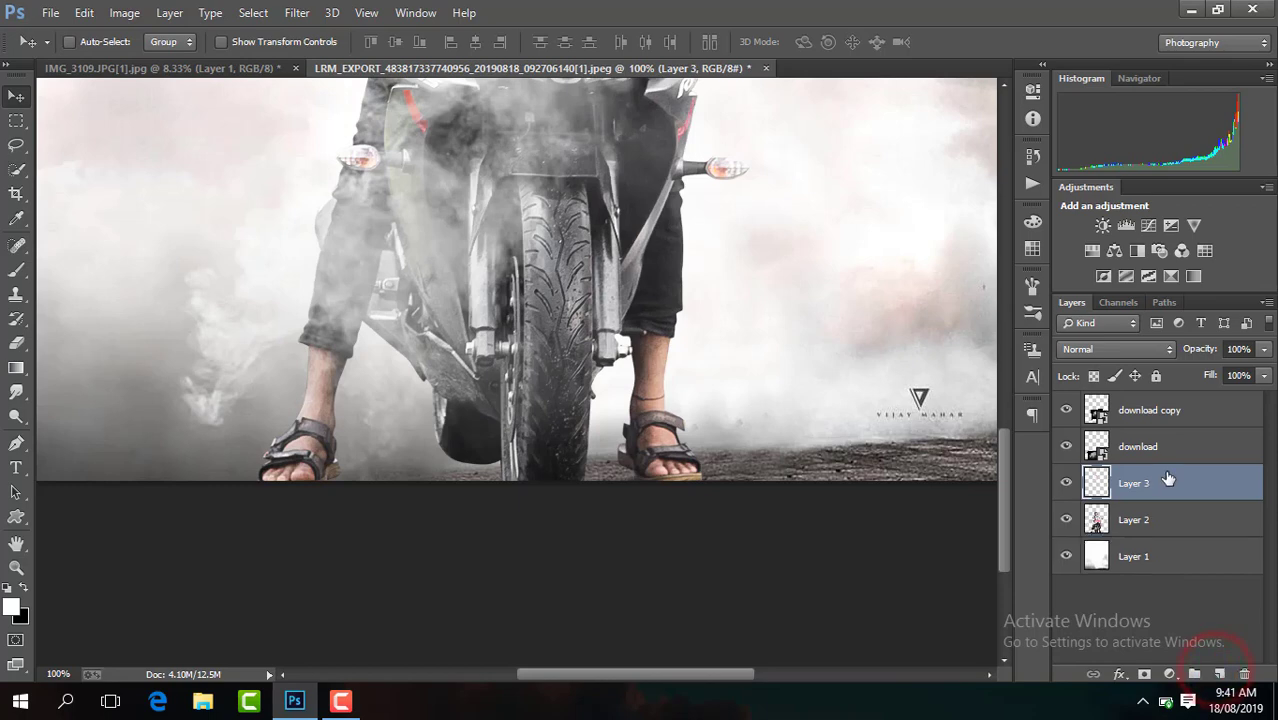
pyautogui.rightClick(1166, 482)
pyautogui.click(850, 340)
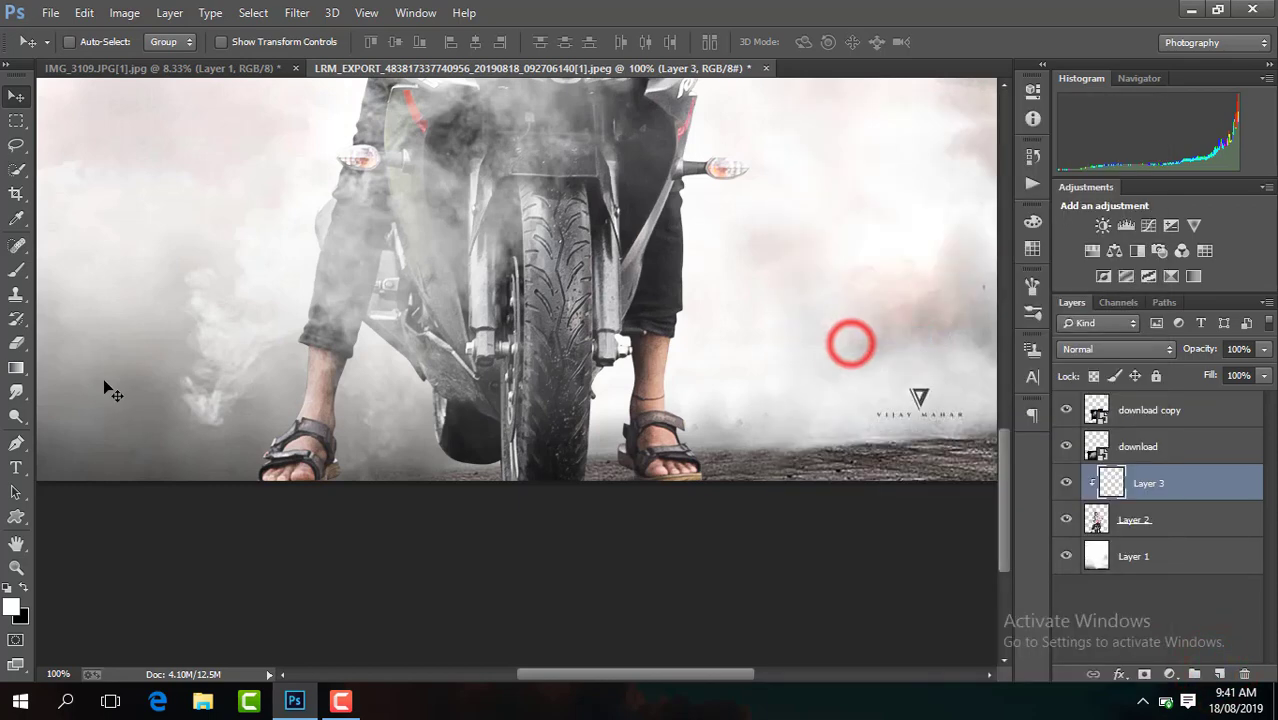
pyautogui.click(16, 270)
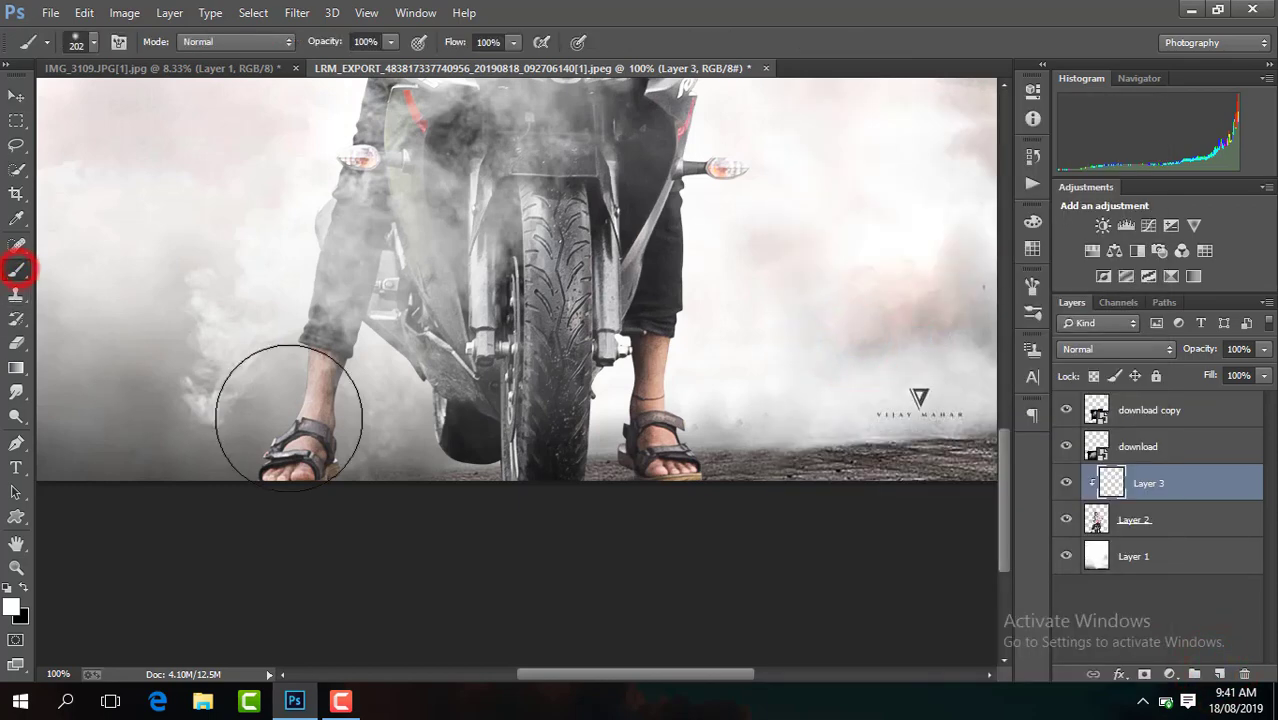
pyautogui.click(180, 414)
pyautogui.click(228, 242)
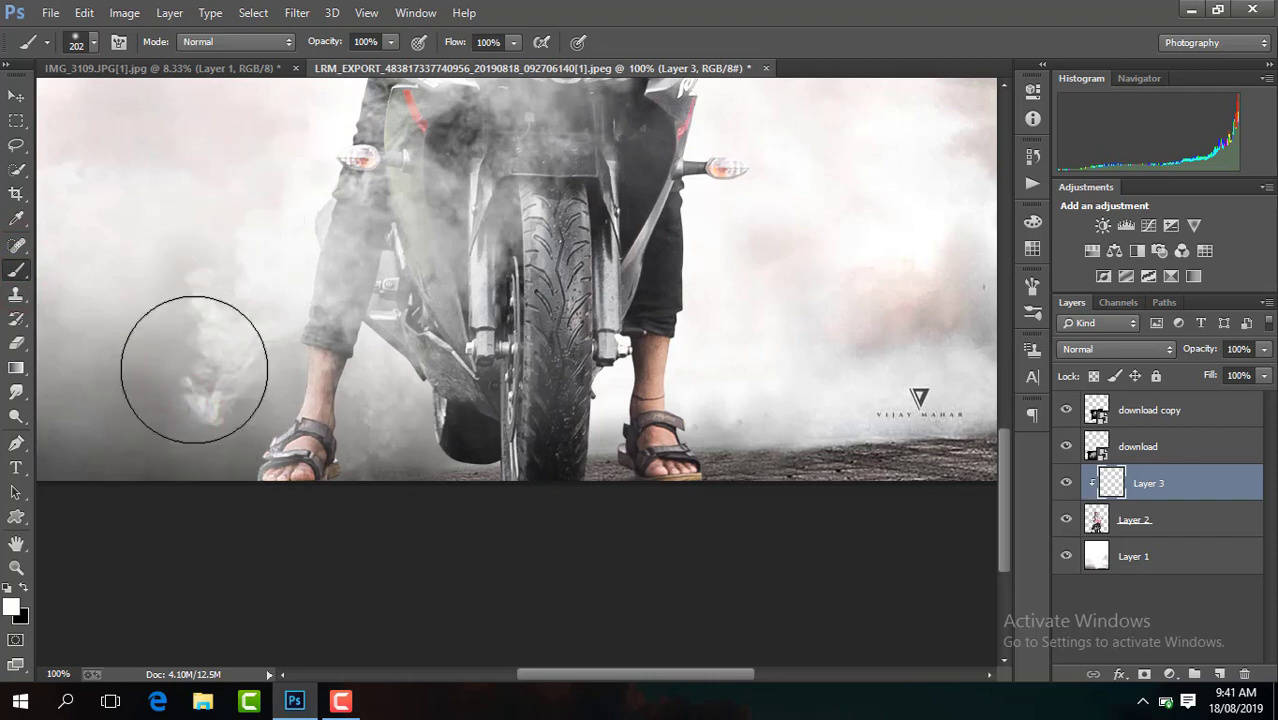
pyautogui.moveTo(241, 260)
pyautogui.mouseDown()
pyautogui.moveTo(228, 257)
pyautogui.moveTo(260, 170)
pyautogui.mouseUp()
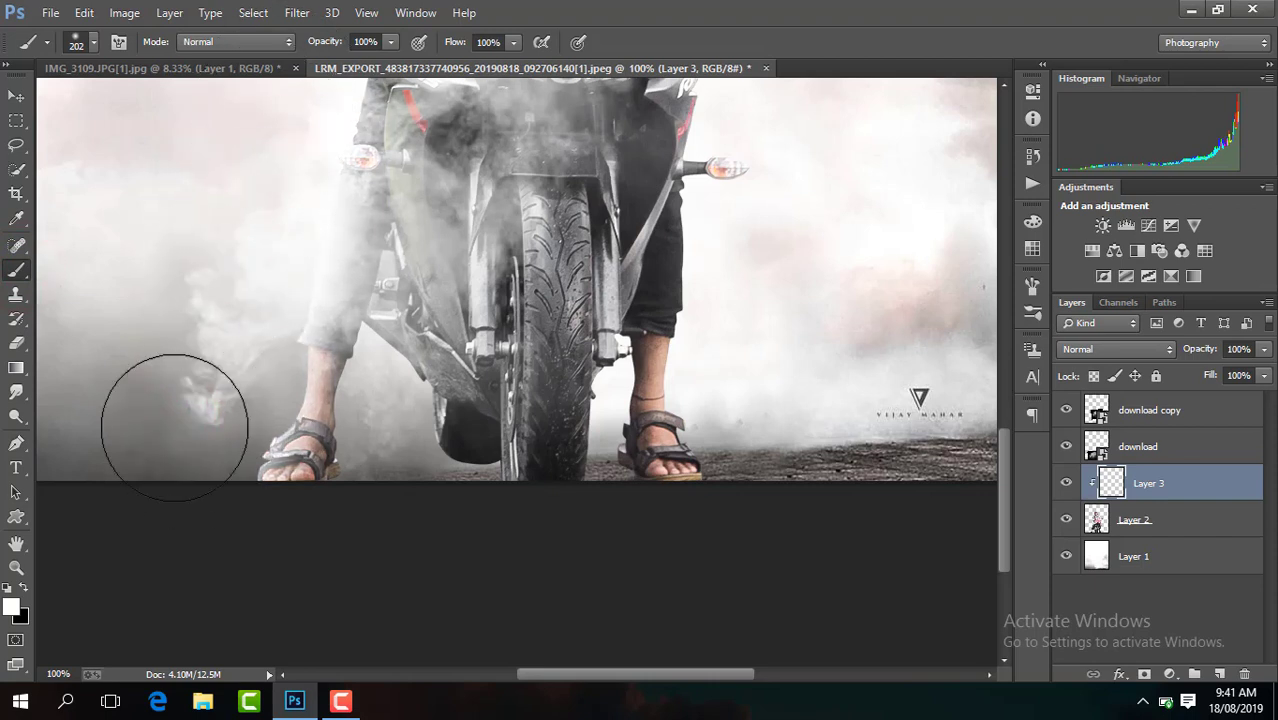
pyautogui.moveTo(762, 368); pyautogui.dragTo(776, 245)
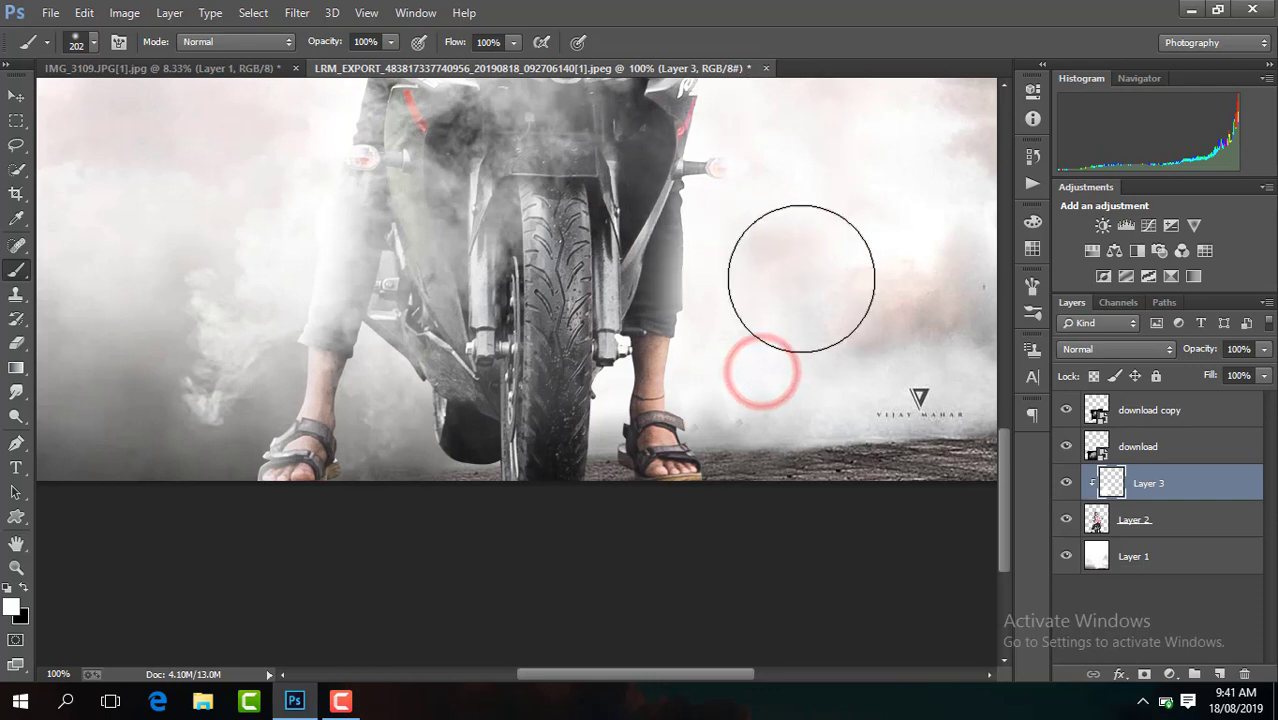
pyautogui.moveTo(813, 343); pyautogui.dragTo(770, 337)
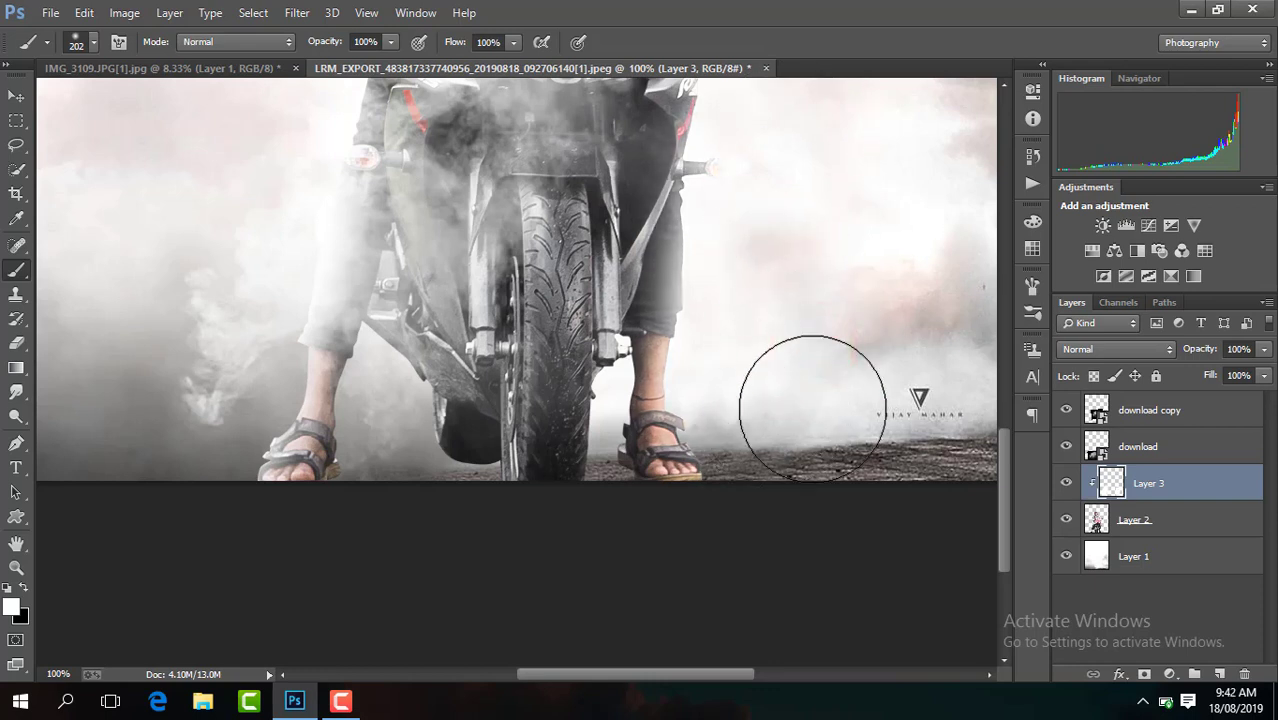
pyautogui.moveTo(812, 410)
pyautogui.mouseDown()
pyautogui.moveTo(794, 388)
pyautogui.moveTo(776, 222)
pyautogui.moveTo(856, 314)
pyautogui.mouseUp()
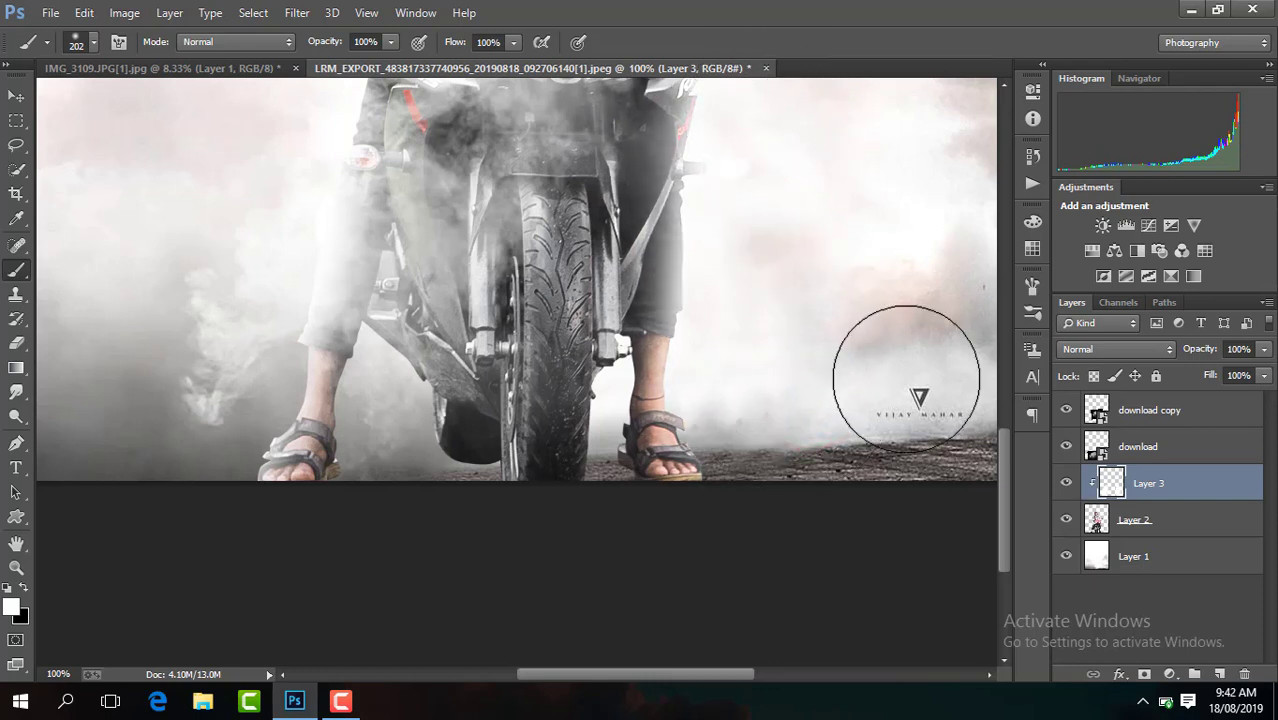
pyautogui.hotkey('ctrl', '-')
pyautogui.hotkey('ctrl', '-')
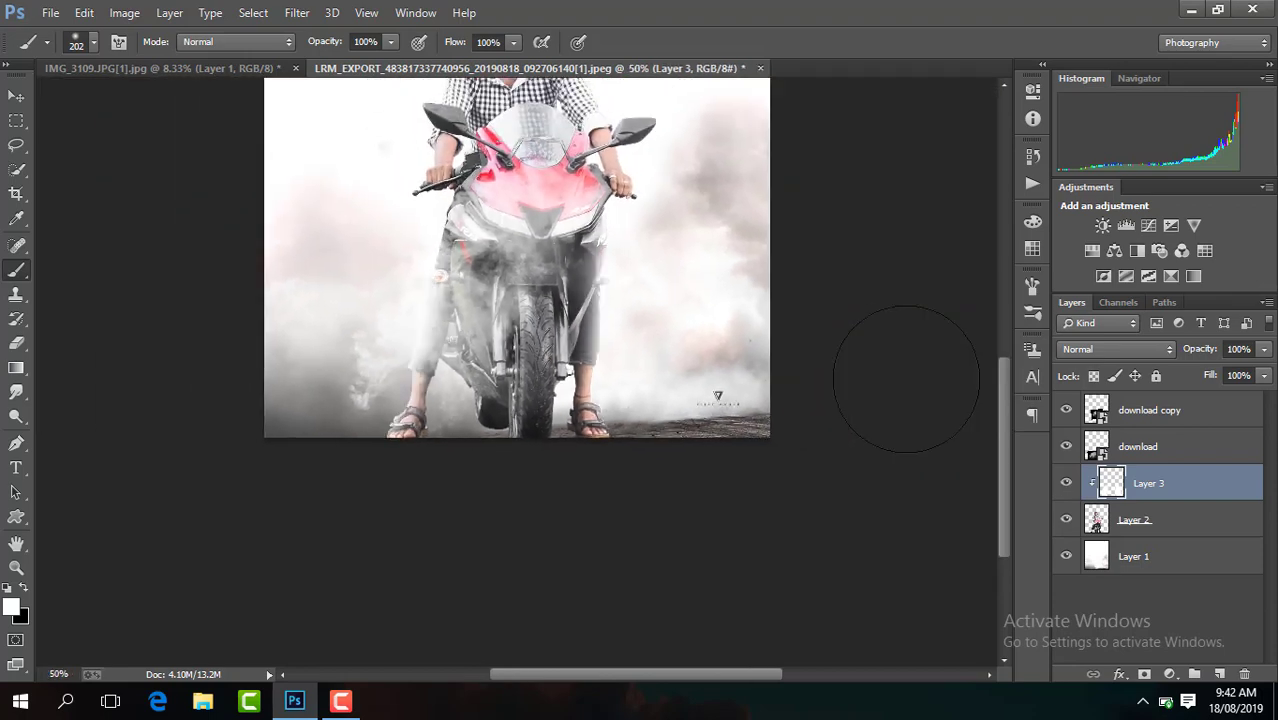
pyautogui.hotkey('ctrl', '+')
pyautogui.hotkey('ctrl', '+')
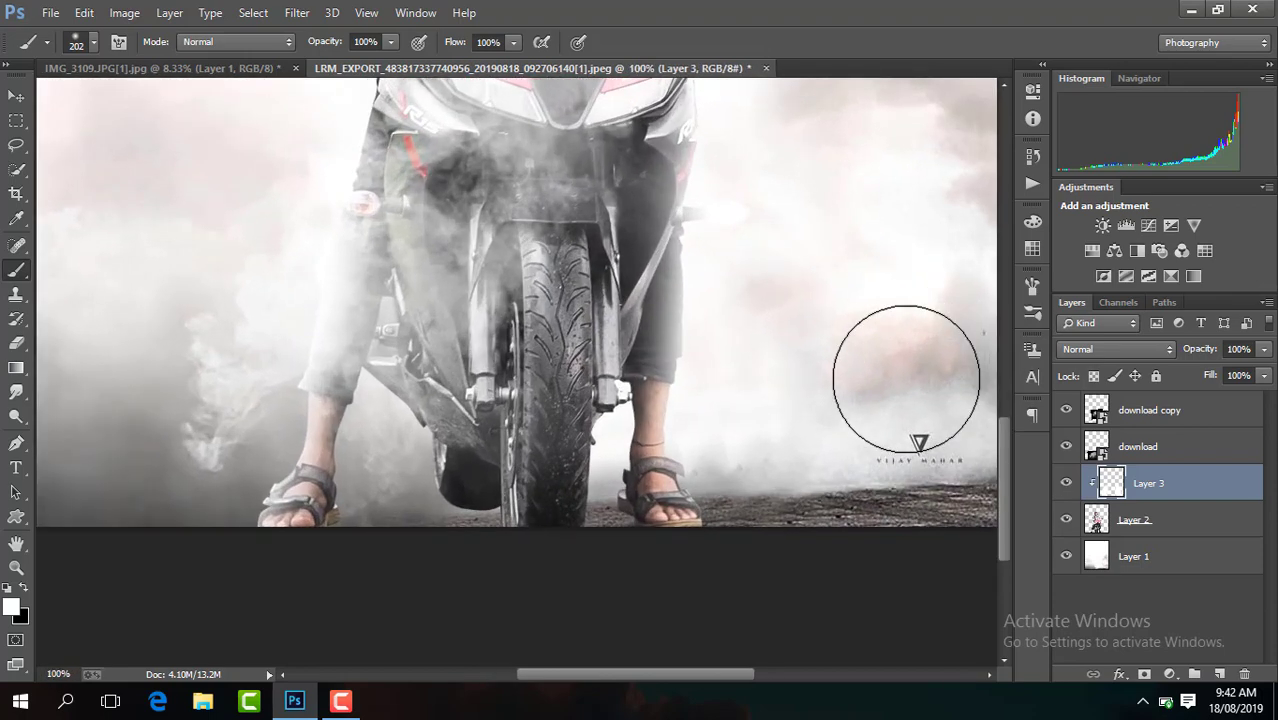
pyautogui.moveTo(722, 674); pyautogui.dragTo(711, 676)
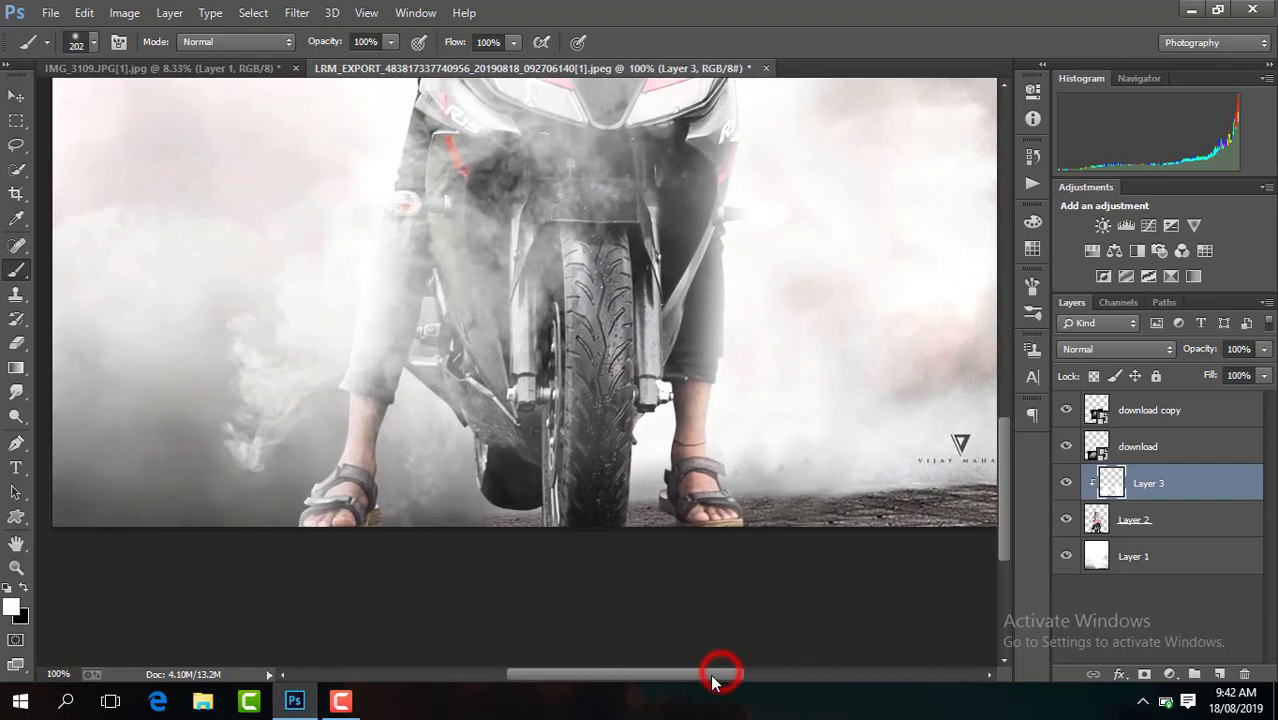
pyautogui.hotkey('ctrl', '-')
pyautogui.hotkey('ctrl', '-')
pyautogui.hotkey('ctrl', '-')
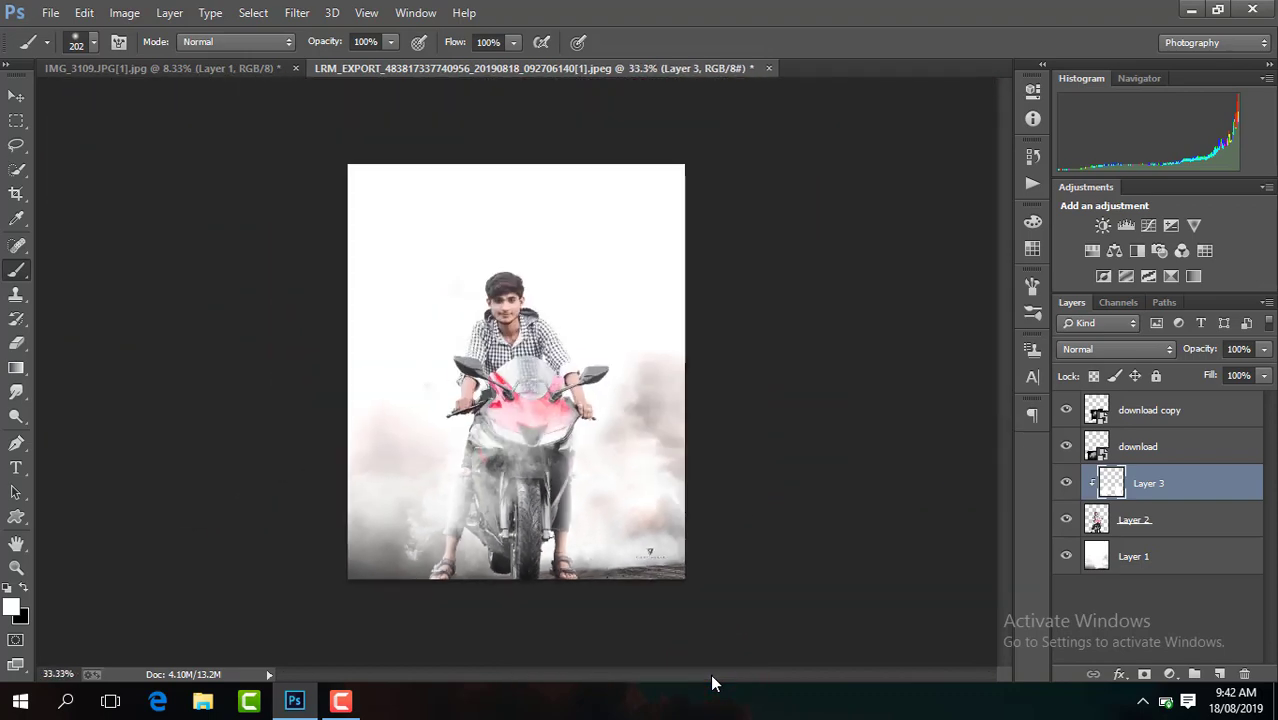
# Step: Lower Layer 3's opacity to 81%
pyautogui.click(1265, 351)
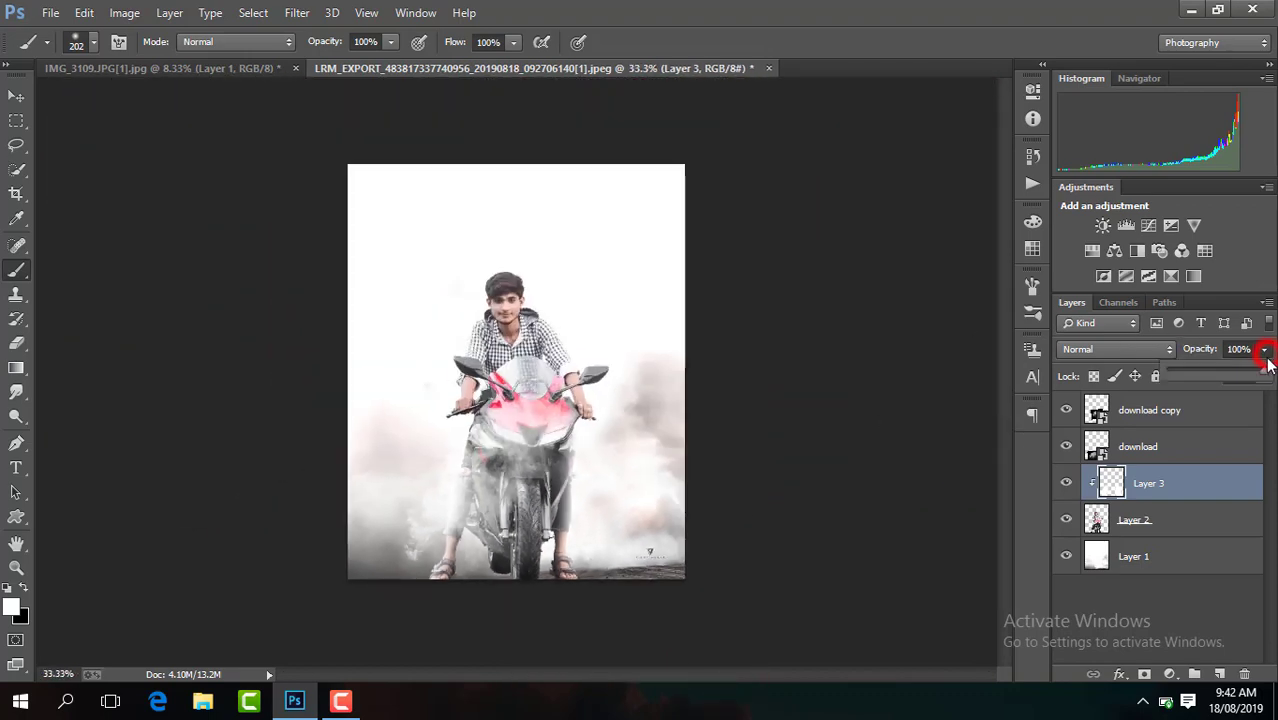
pyautogui.moveTo(1263, 372); pyautogui.dragTo(1248, 375)
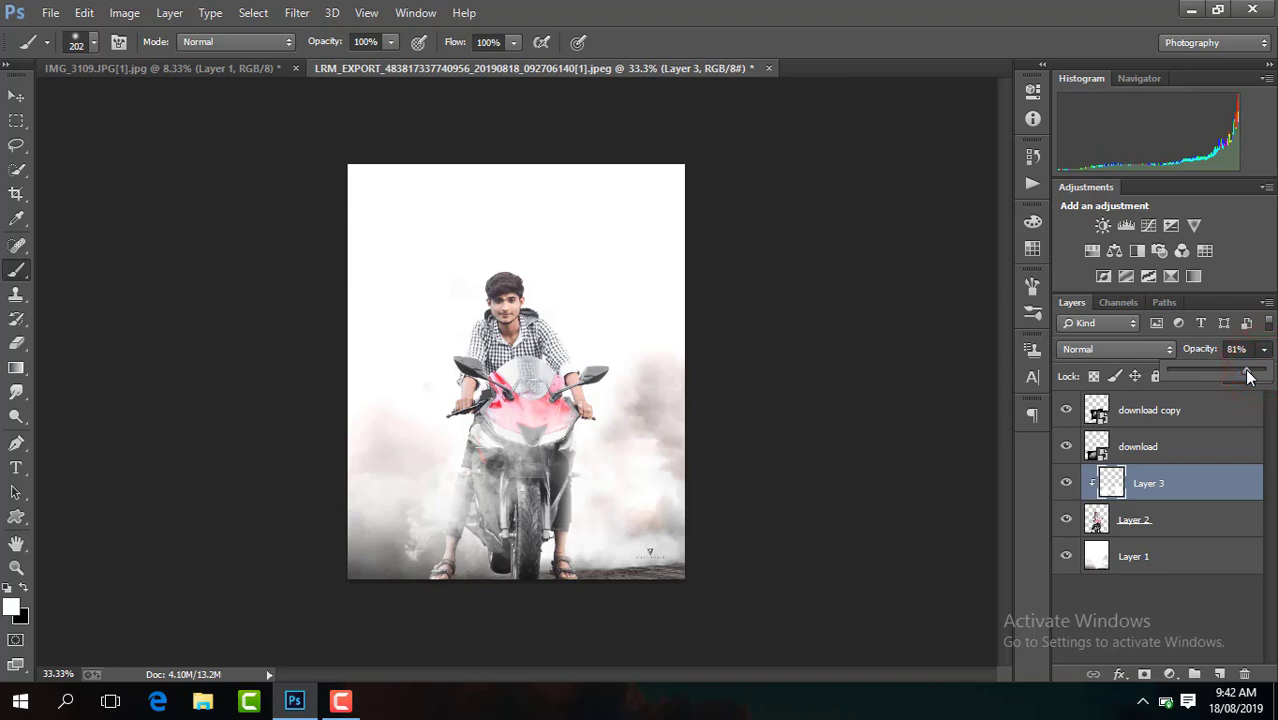
pyautogui.click(1168, 488)
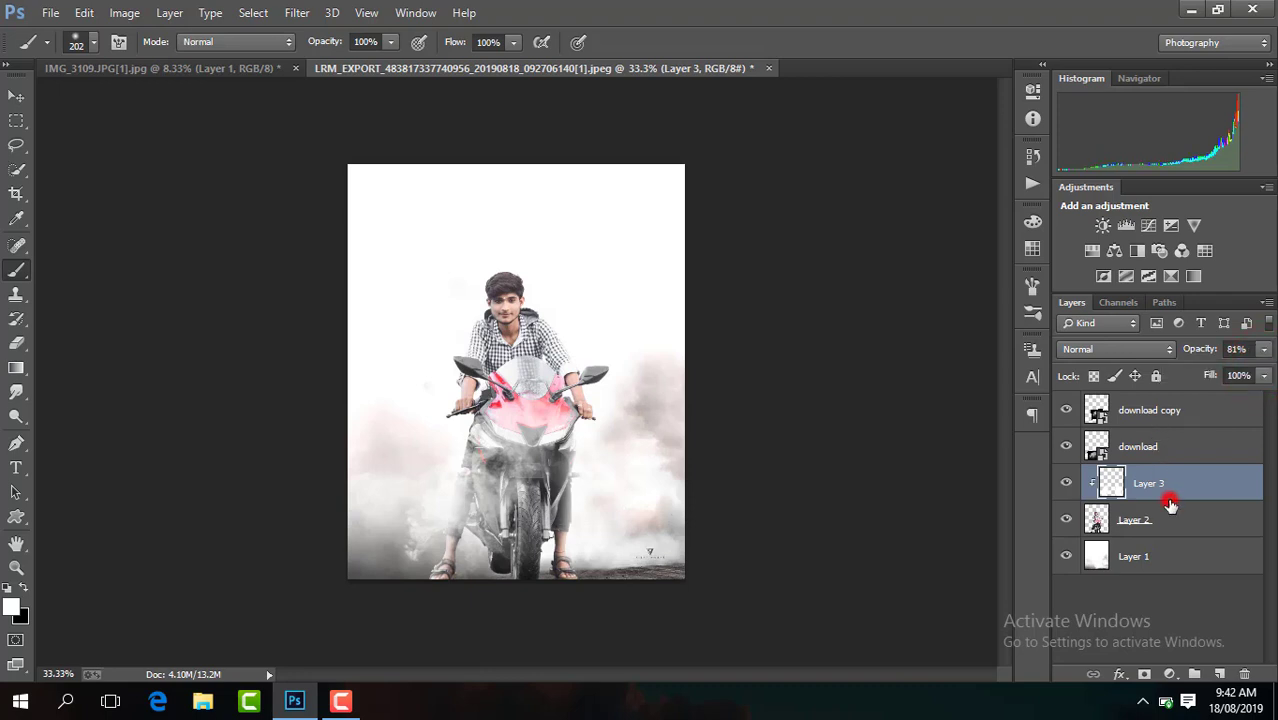
# Step: Shift the rider-and-bike Layer 2 slightly lower with the Move tool and zoom in to inspect
pyautogui.click(1173, 514)
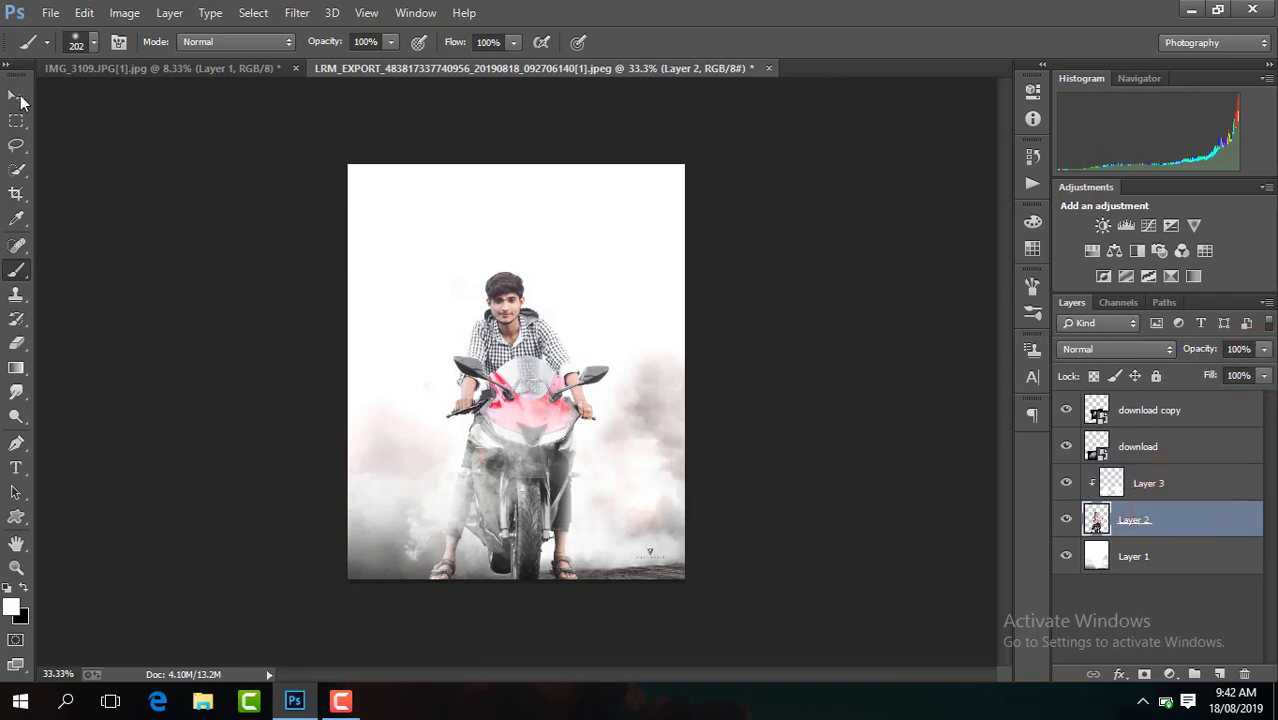
pyautogui.click(16, 95)
pyautogui.moveTo(535, 301); pyautogui.dragTo(535, 308)
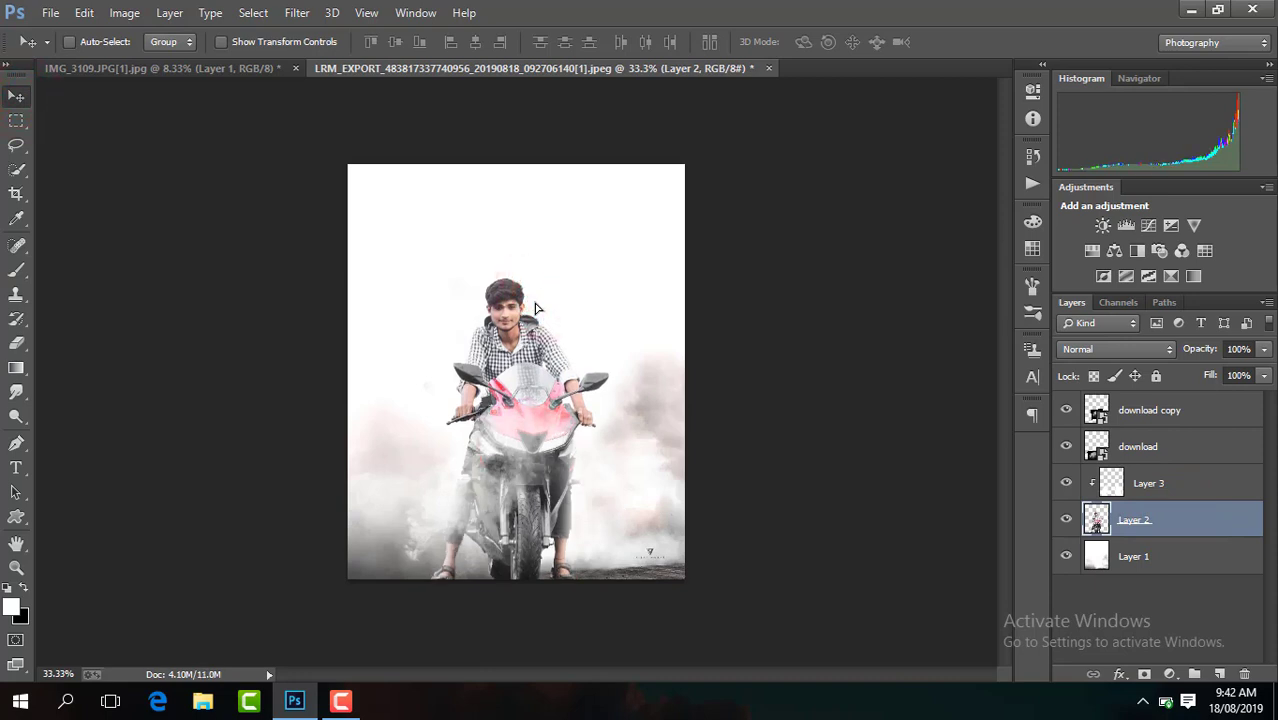
pyautogui.hotkey('ctrl', '+')
pyautogui.hotkey('ctrl', '+')
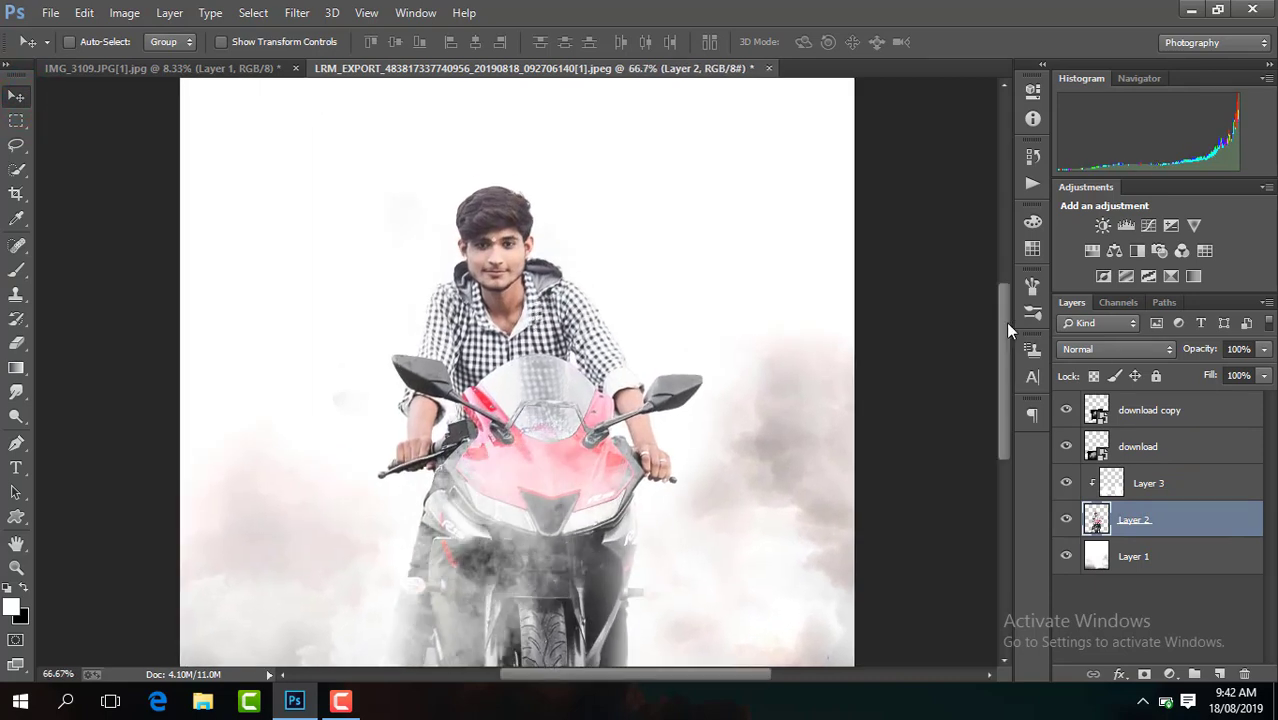
pyautogui.moveTo(1008, 324); pyautogui.dragTo(1003, 403)
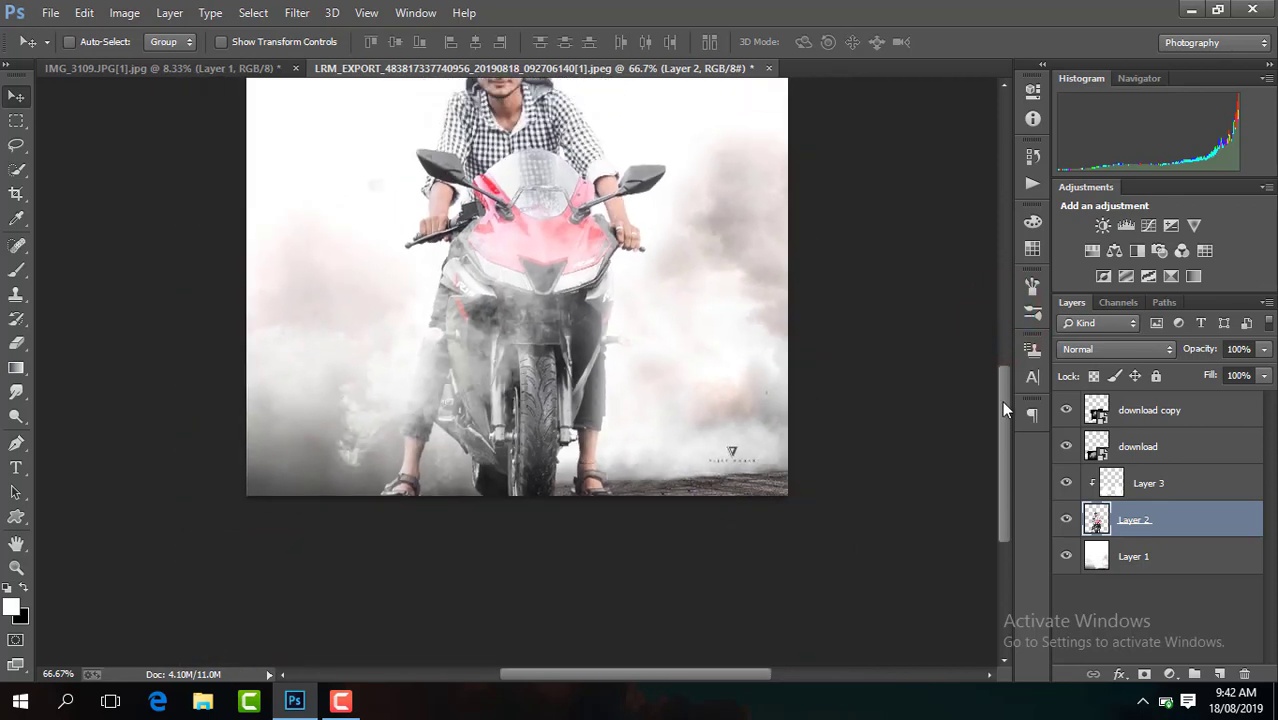
# Step: Zoom back out to view the full composite and select Layer 1
pyautogui.hotkey('ctrl', '-')
pyautogui.hotkey('ctrl', '-')
pyautogui.hotkey('ctrl', '-')
pyautogui.hotkey('ctrl', '+')
pyautogui.hotkey('ctrl', '+')
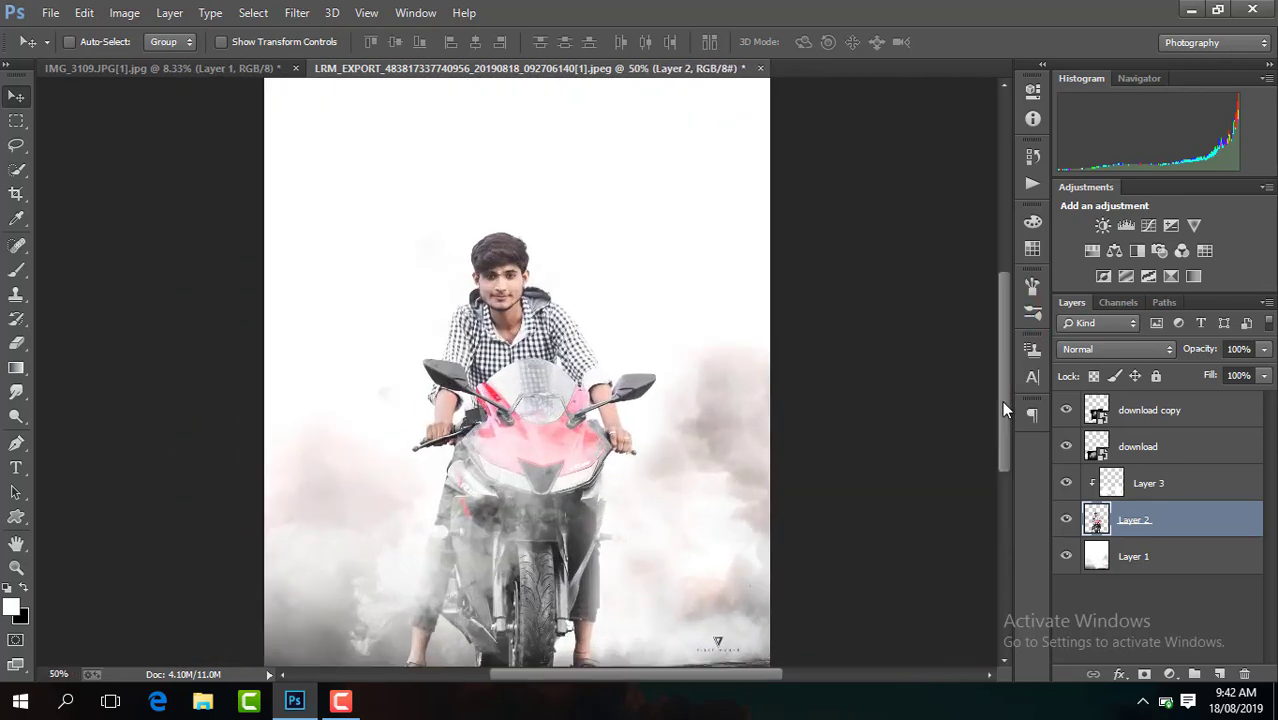
pyautogui.hotkey('ctrl', '-')
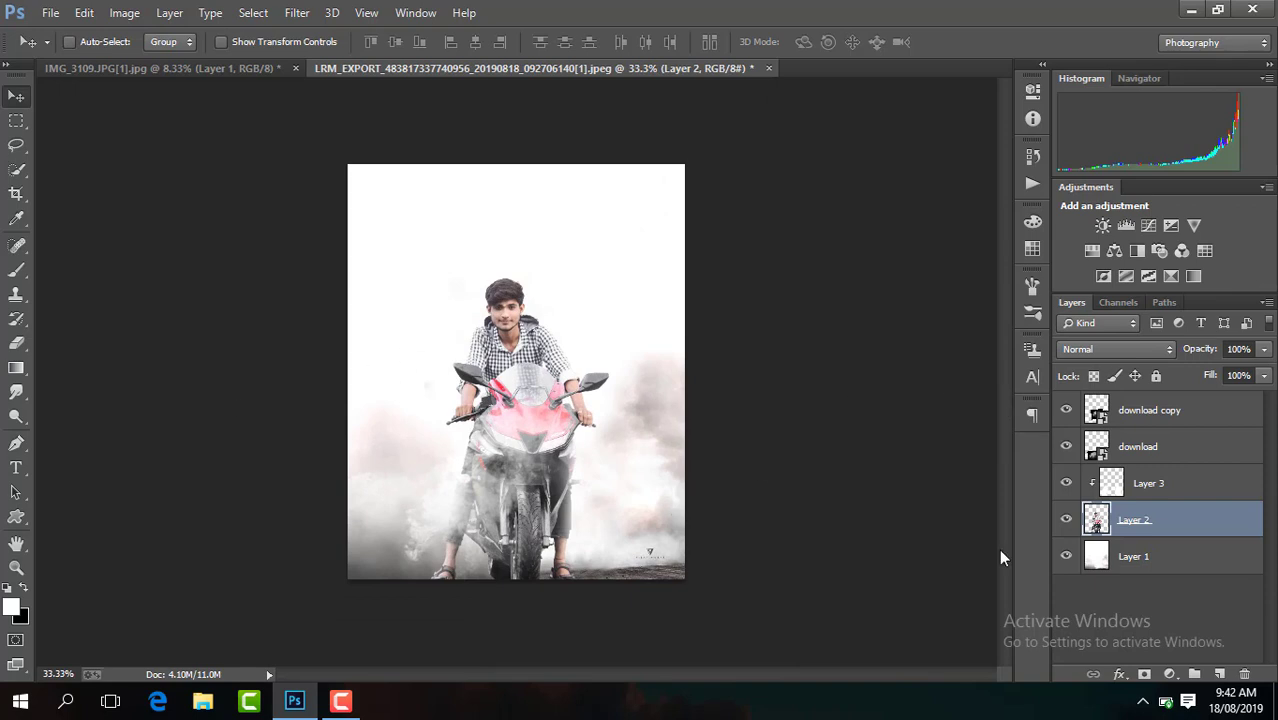
pyautogui.click(1162, 564)
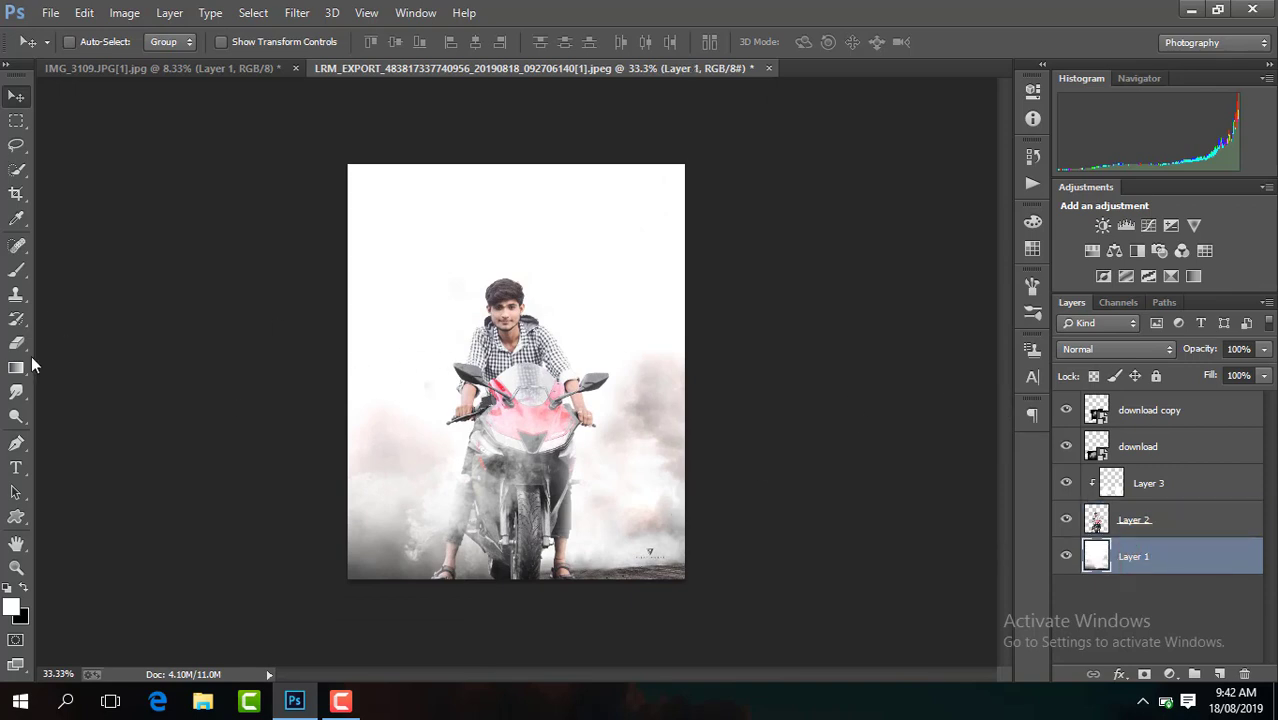
# Step: Choose the Spot Healing Brush, zoom to 300% on the watermark, and set a 25 px brush
pyautogui.click(16, 252)
pyautogui.hotkey('ctrl', '+')
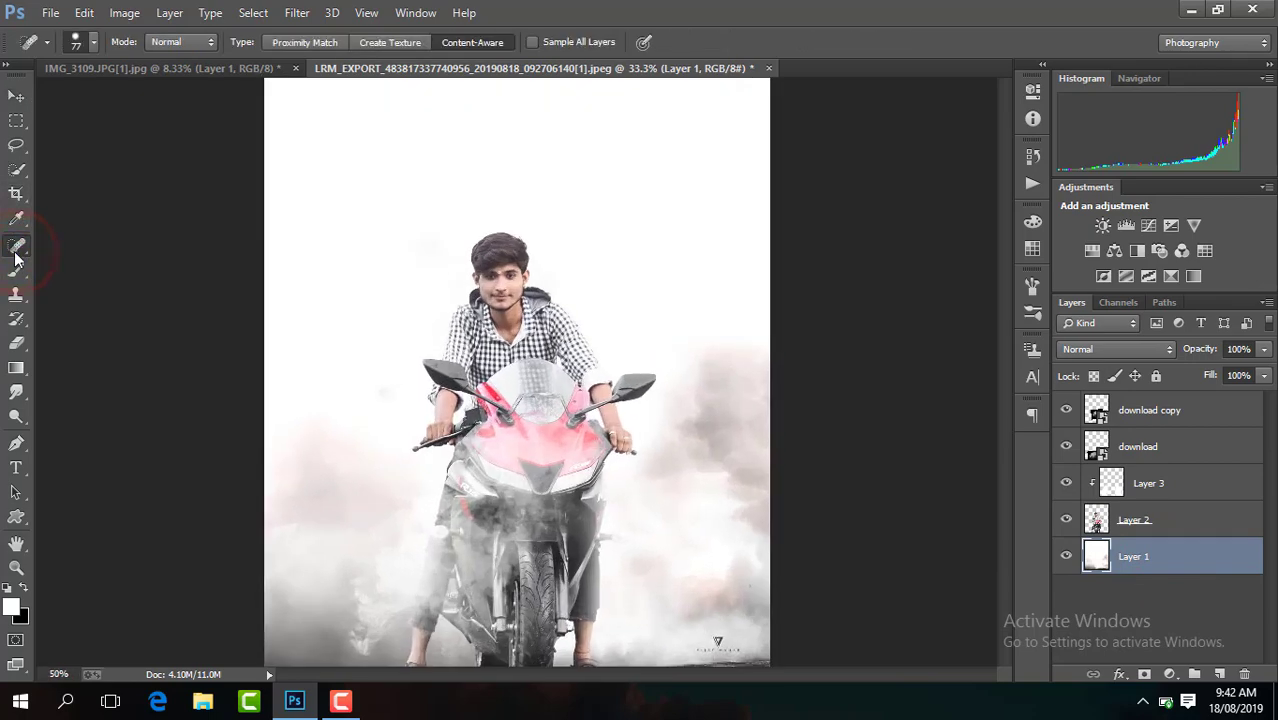
pyautogui.hotkey('ctrl', '+')
pyautogui.hotkey('ctrl', '+')
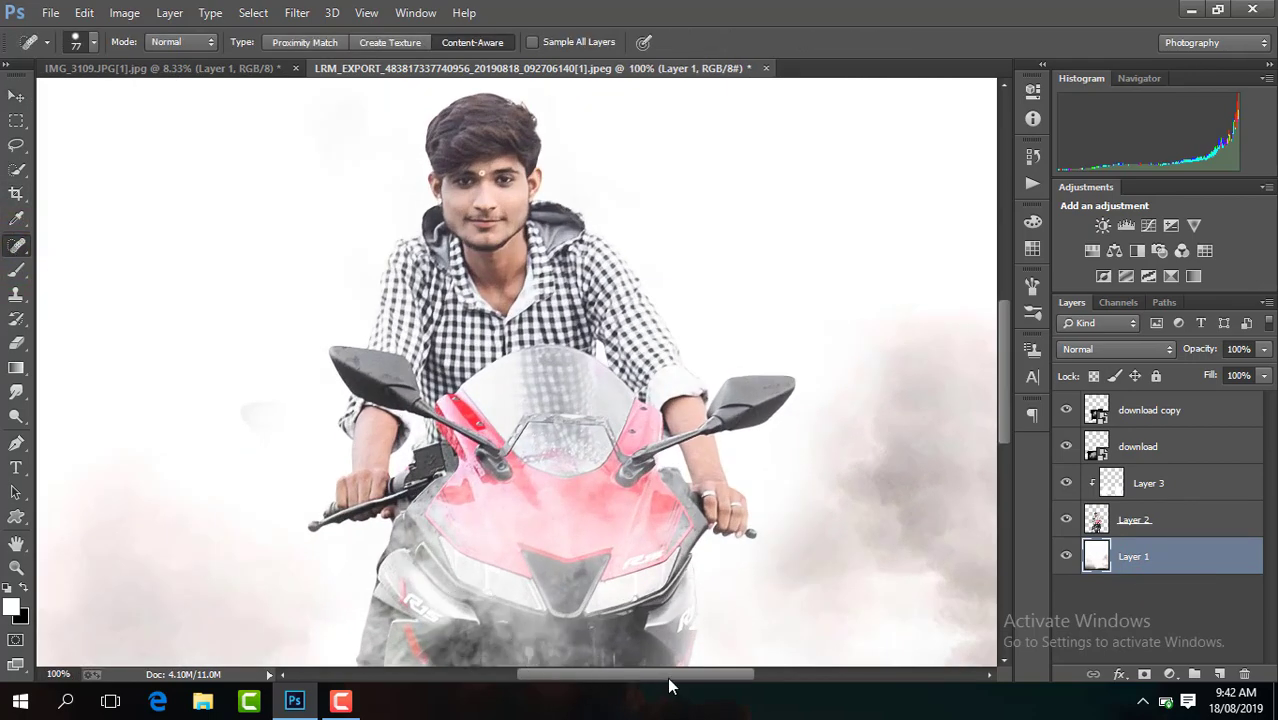
pyautogui.moveTo(669, 675); pyautogui.dragTo(775, 674)
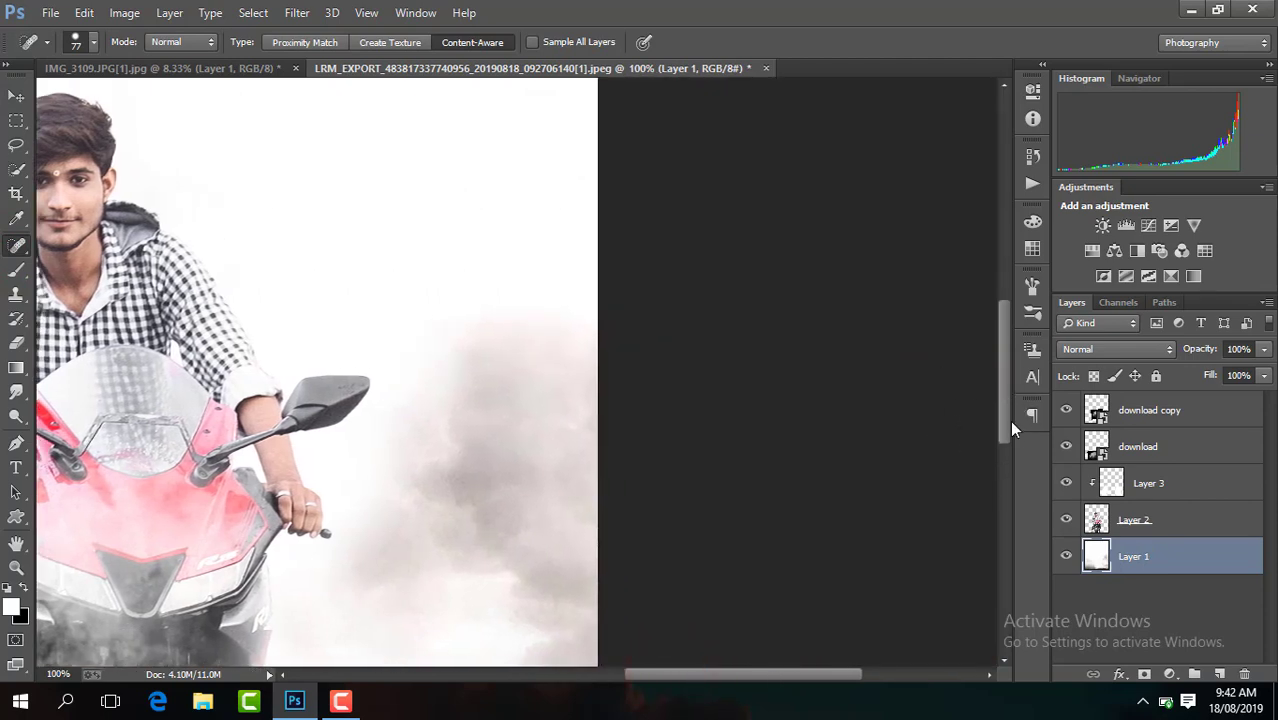
pyautogui.moveTo(1009, 420); pyautogui.dragTo(1004, 553)
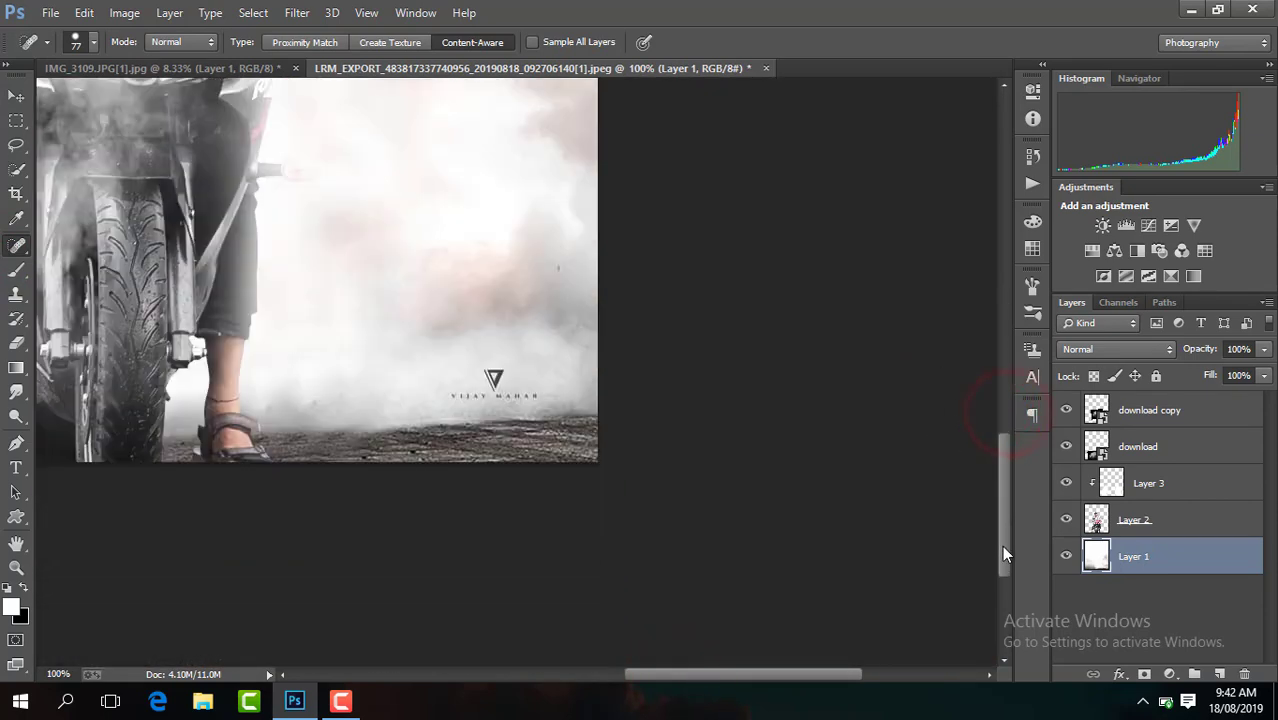
pyautogui.hotkey('ctrl', '+')
pyautogui.hotkey('ctrl', '+')
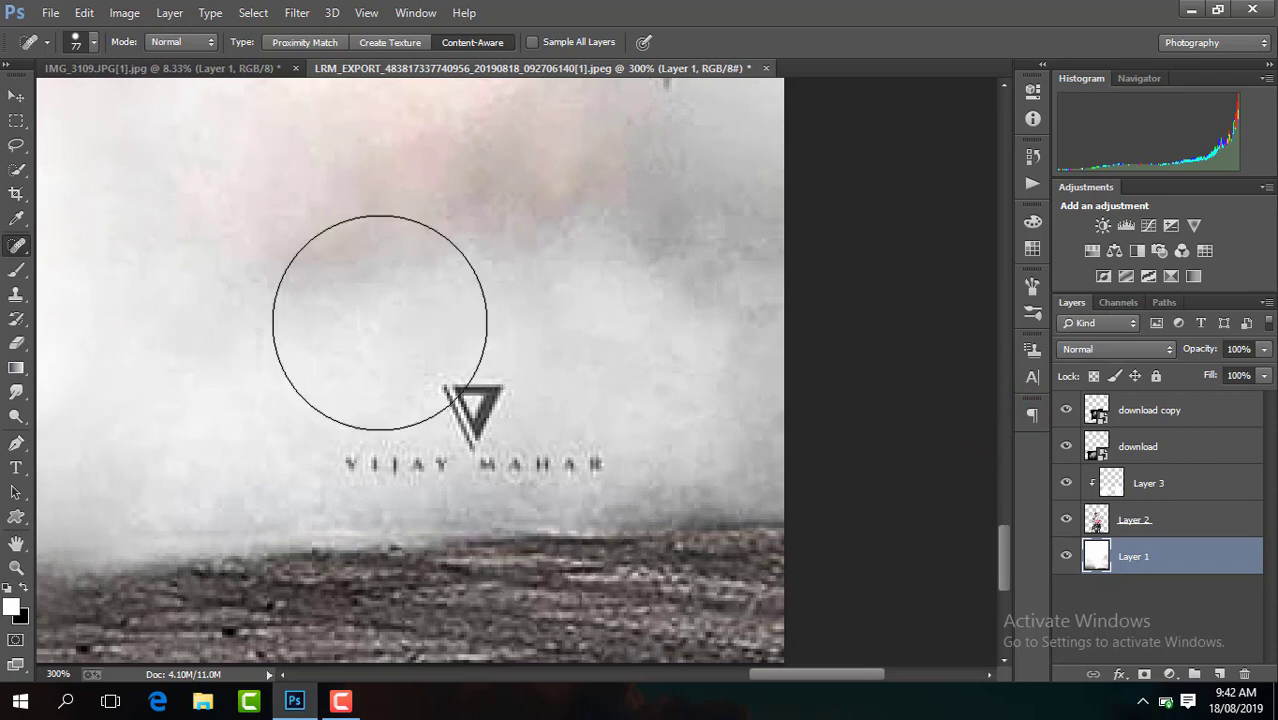
pyautogui.click(92, 44)
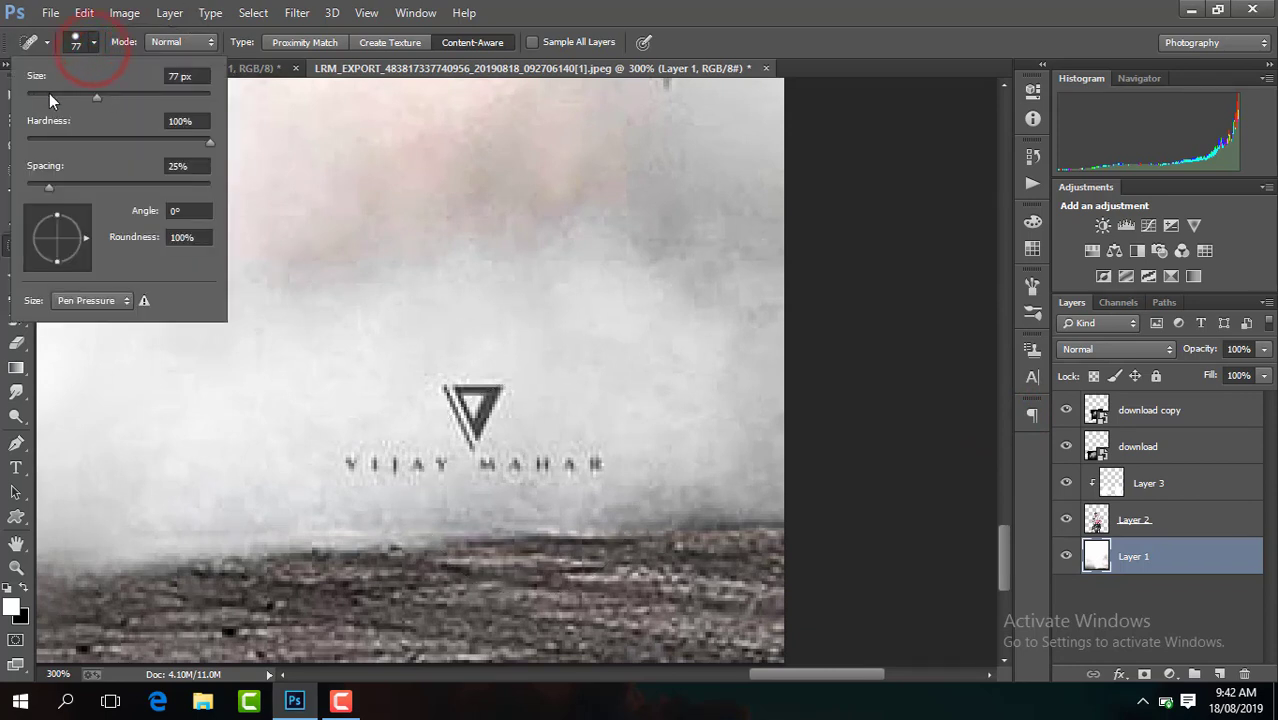
# Step: Heal away the watermark name text, triangle logo and leftover dark smudge
pyautogui.moveTo(611, 460)
pyautogui.mouseDown()
pyautogui.moveTo(342, 456)
pyautogui.moveTo(357, 461)
pyautogui.mouseUp()
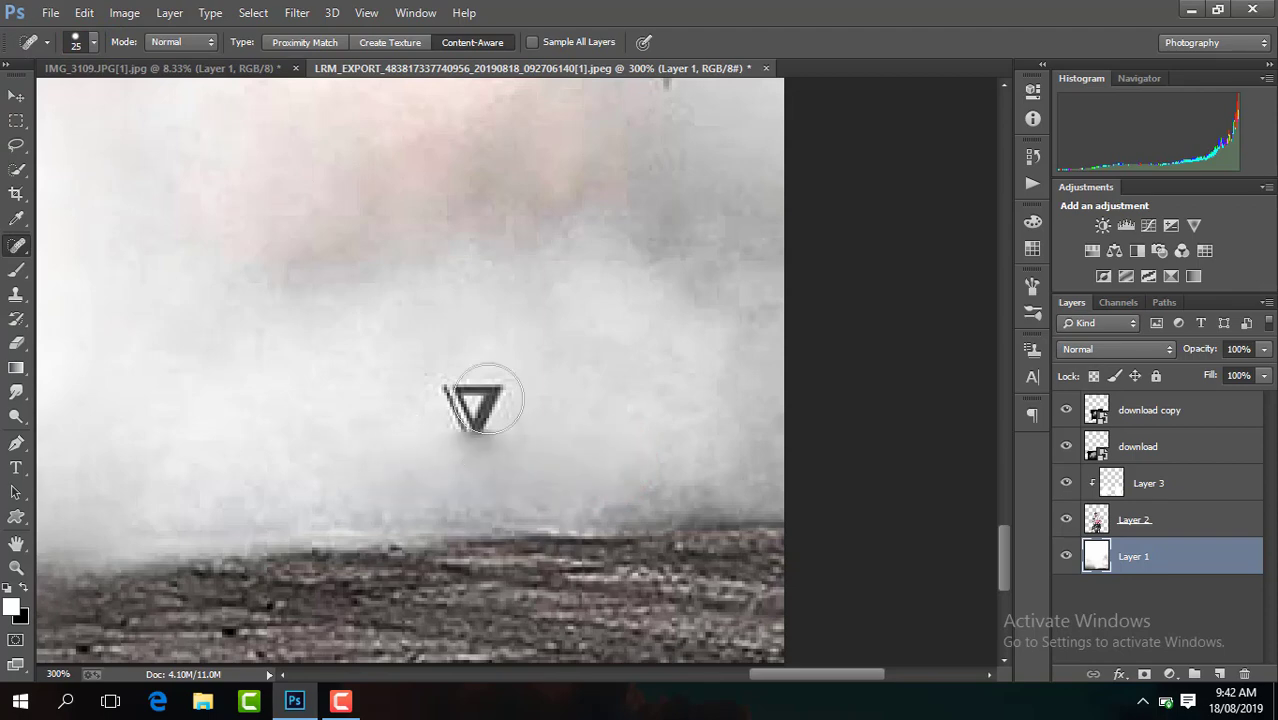
pyautogui.click(485, 405)
pyautogui.click(472, 399)
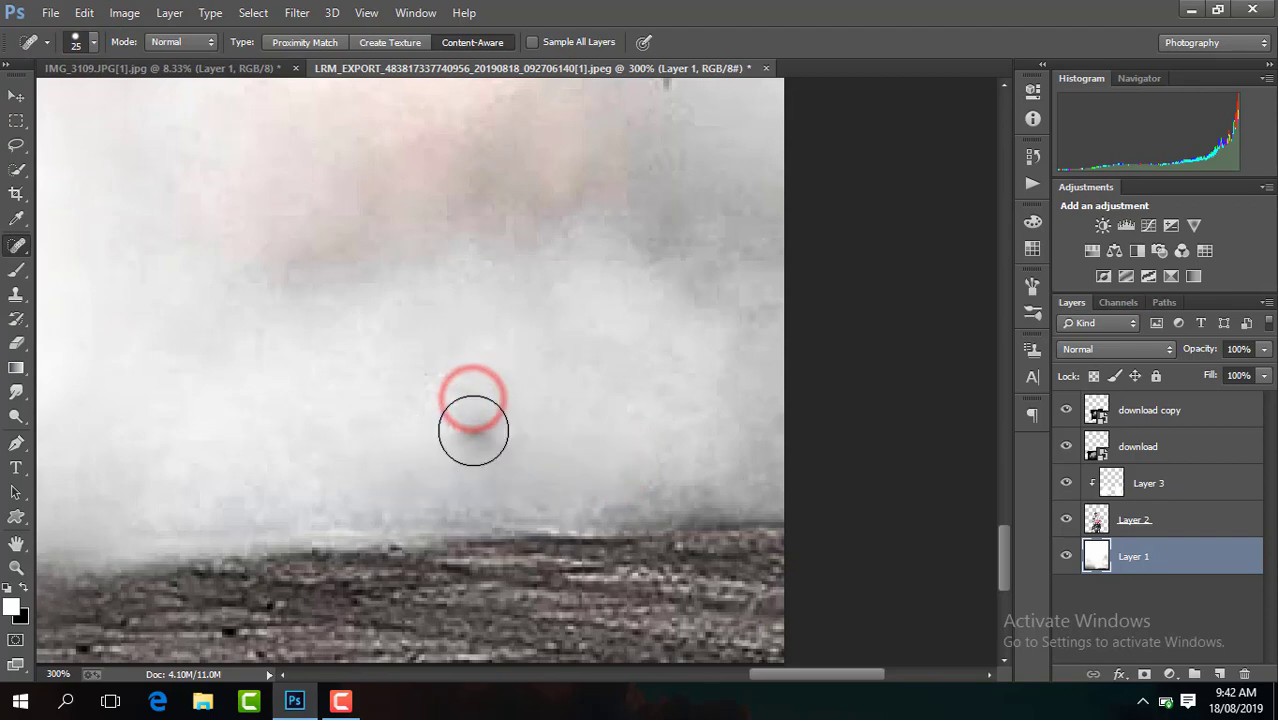
pyautogui.click(473, 428)
pyautogui.scroll(-2, 473, 430)
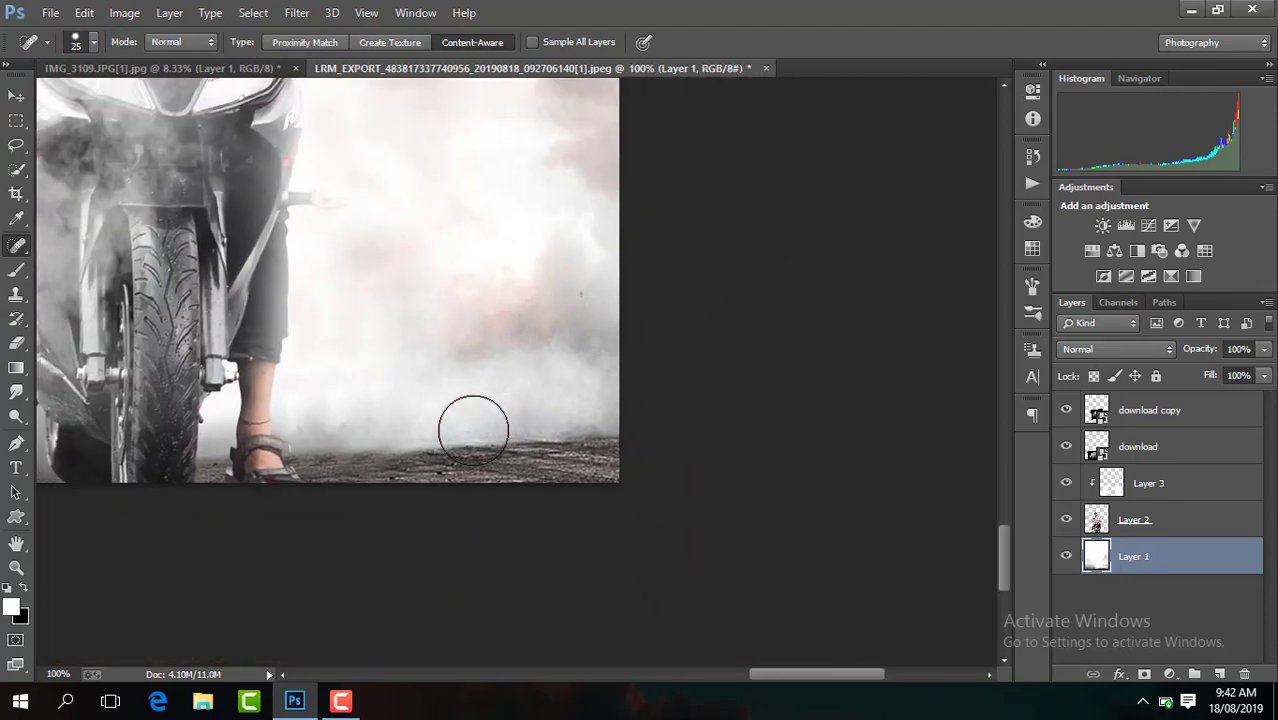
pyautogui.scroll(-2, 473, 430)
pyautogui.scroll(-2, 473, 430)
pyautogui.scroll(1, 473, 430)
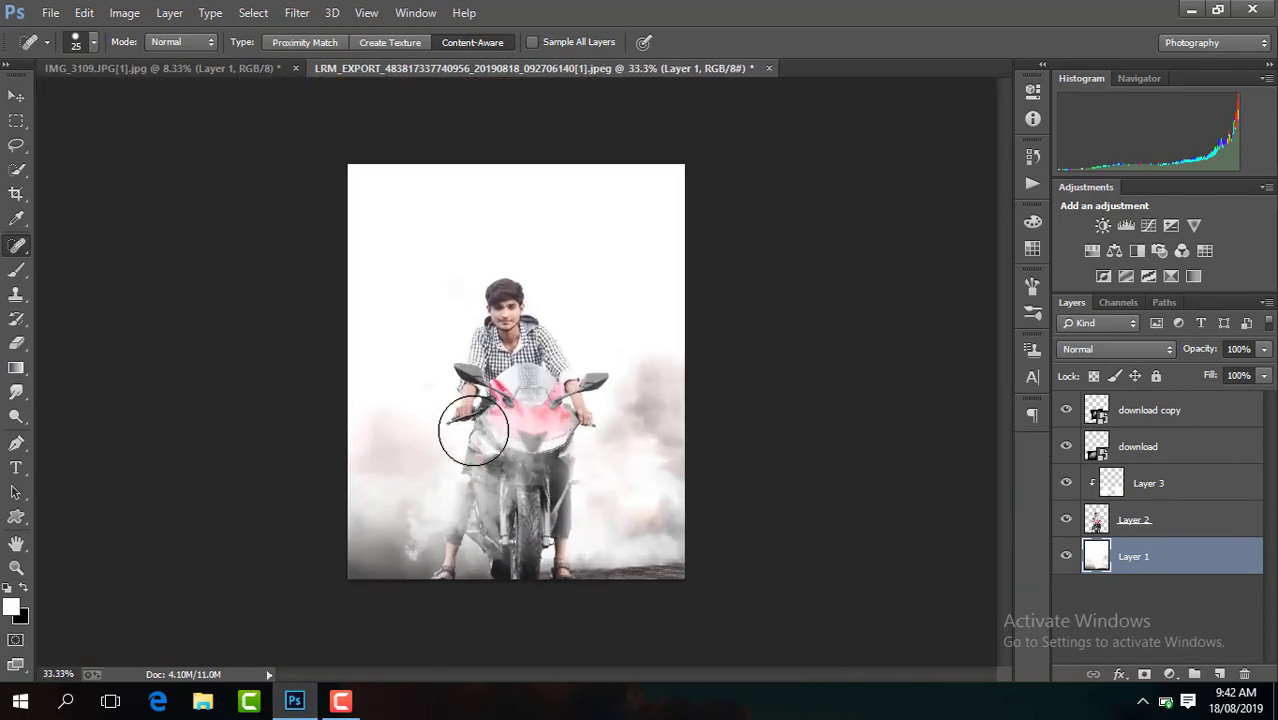
# Step: Flatten the image into one Background and duplicate it as Layer 1
pyautogui.rightClick(1207, 530)
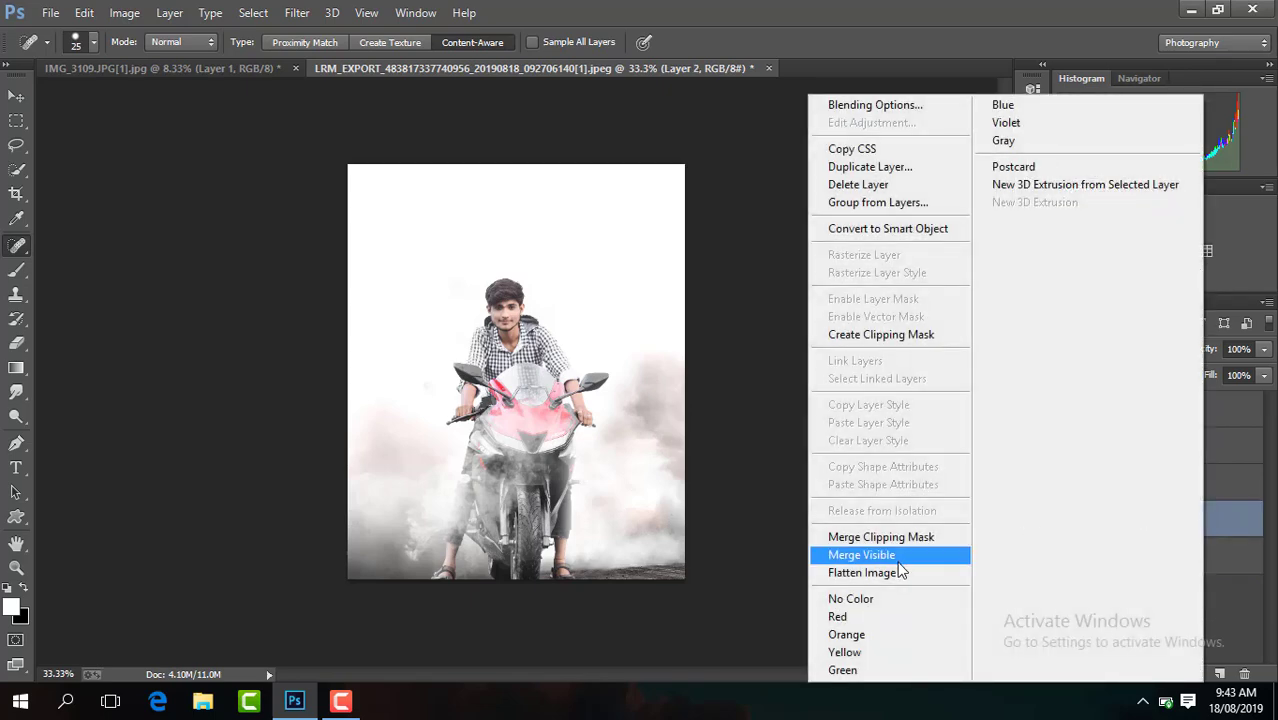
pyautogui.click(903, 576)
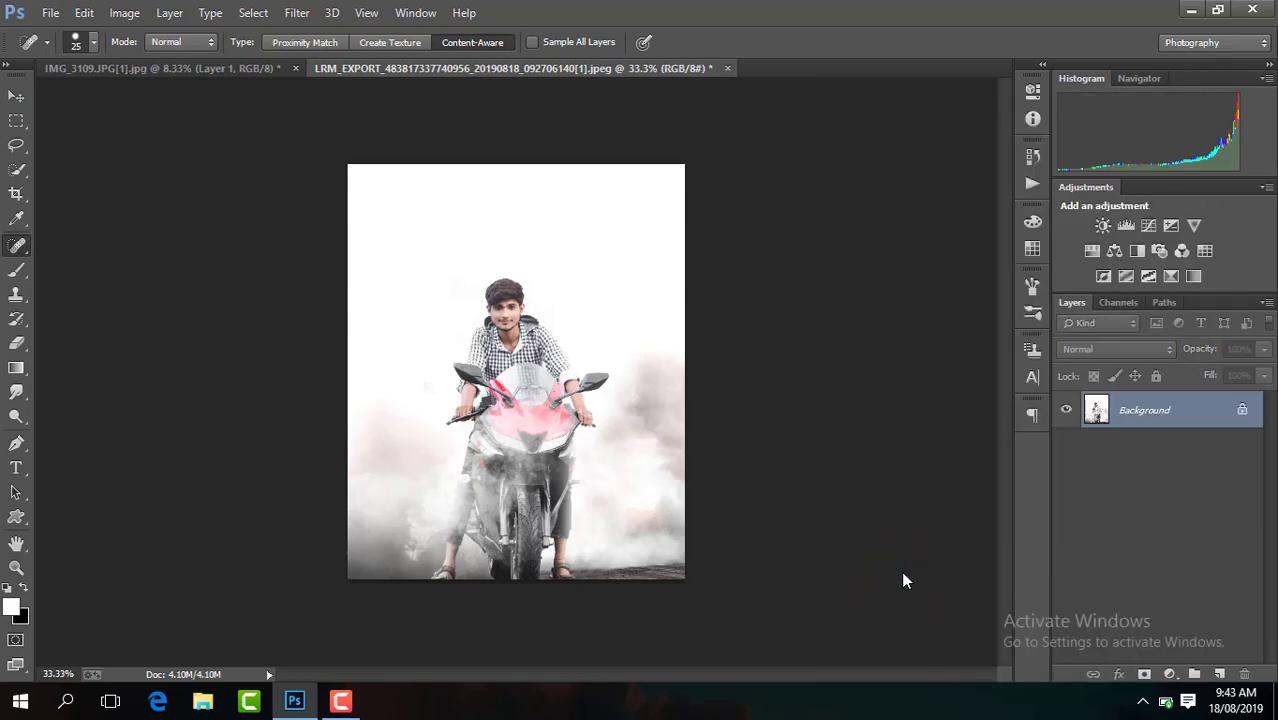
pyautogui.hotkey('ctrl', 'j')
# Step: Zoom in closely on the rider's face
pyautogui.hotkey('ctrl', '+')
pyautogui.hotkey('ctrl', '+')
pyautogui.hotkey('ctrl', '+')
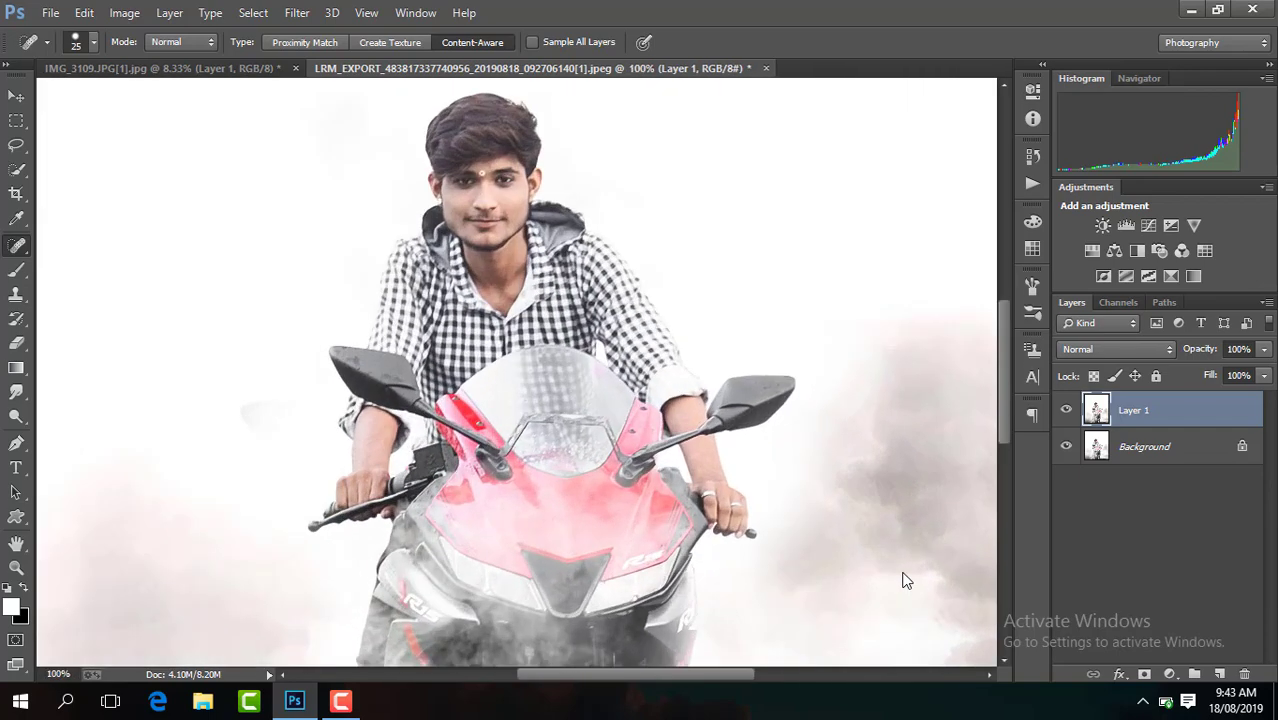
pyautogui.hotkey('ctrl', '+')
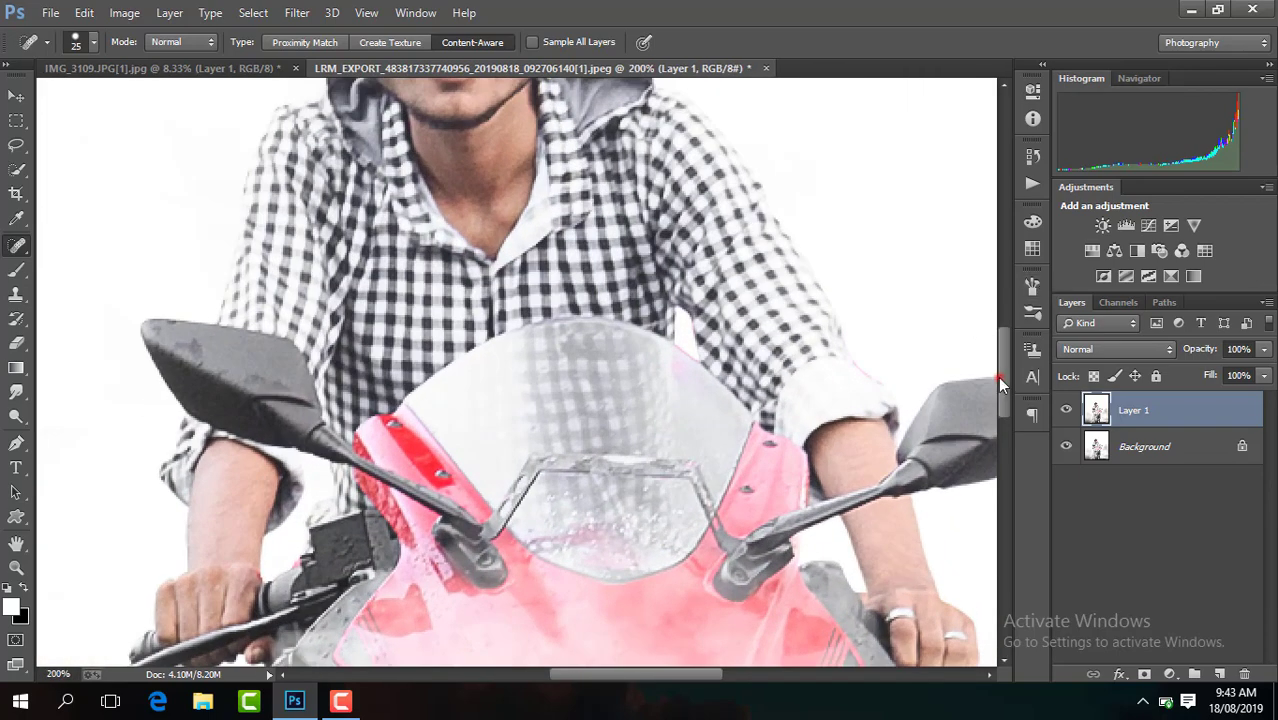
pyautogui.moveTo(1001, 383); pyautogui.dragTo(998, 324)
pyautogui.hotkey('ctrl', '+')
pyautogui.hotkey('ctrl', '+')
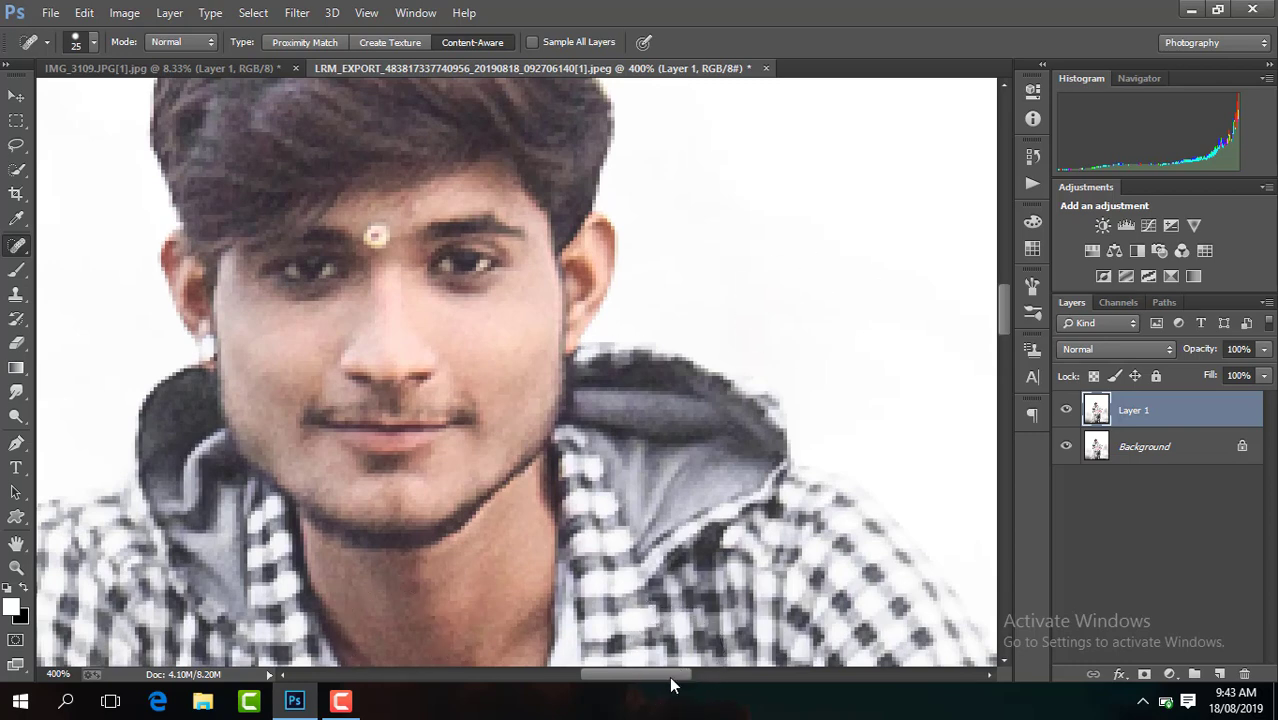
pyautogui.moveTo(672, 685); pyautogui.dragTo(662, 678)
# Step: Smudge the skin on both cheeks and the neck at 20% strength
pyautogui.click(15, 390)
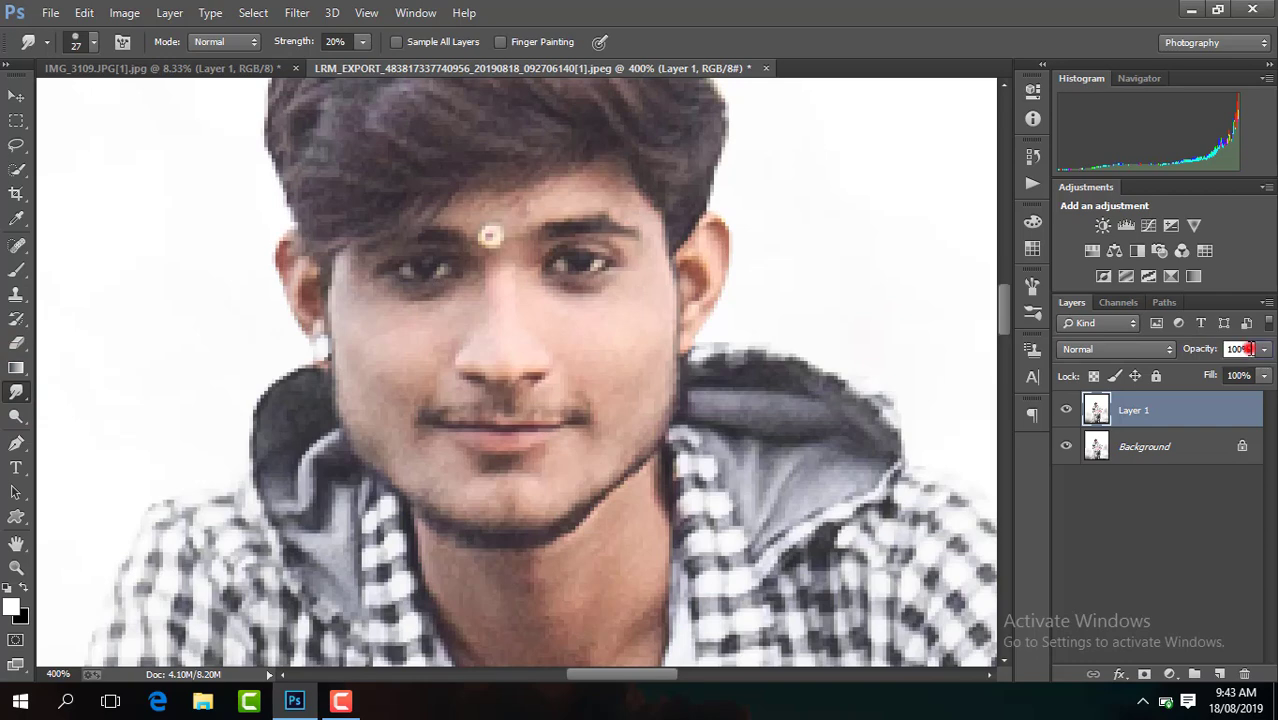
pyautogui.hotkey('ctrl', '+')
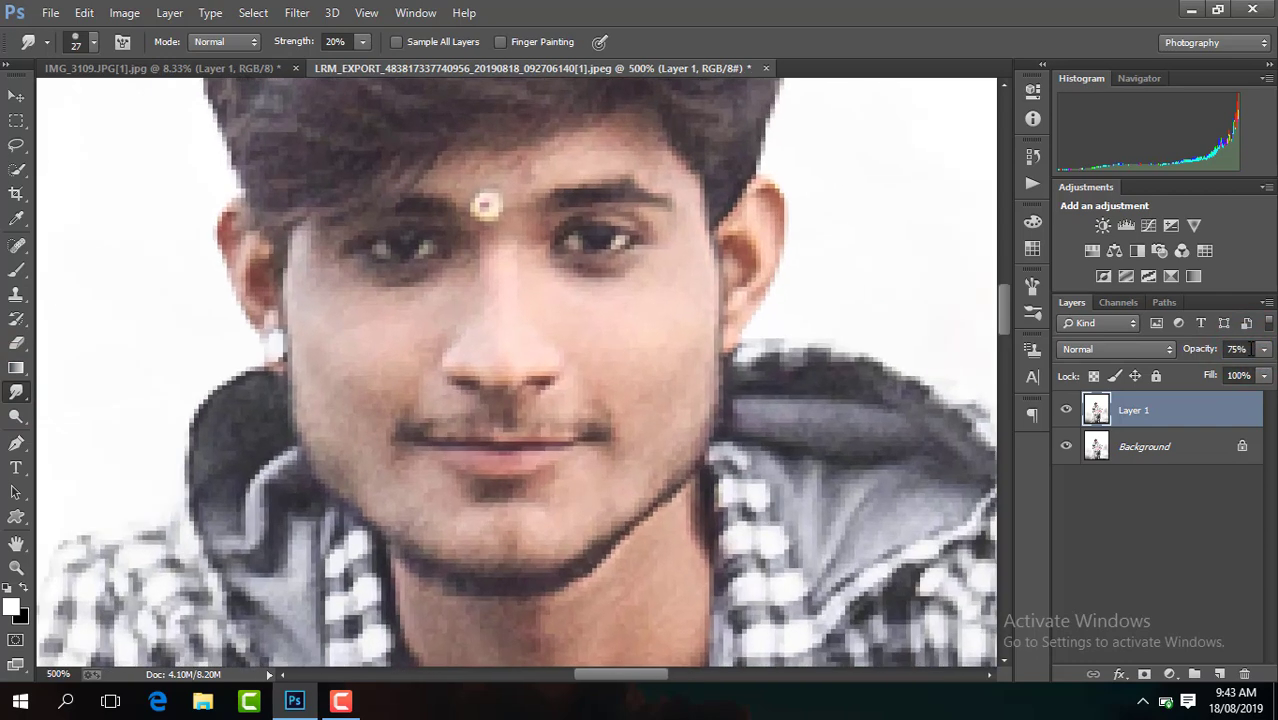
pyautogui.moveTo(362, 345)
pyautogui.mouseDown()
pyautogui.moveTo(400, 315)
pyautogui.moveTo(345, 420)
pyautogui.mouseUp()
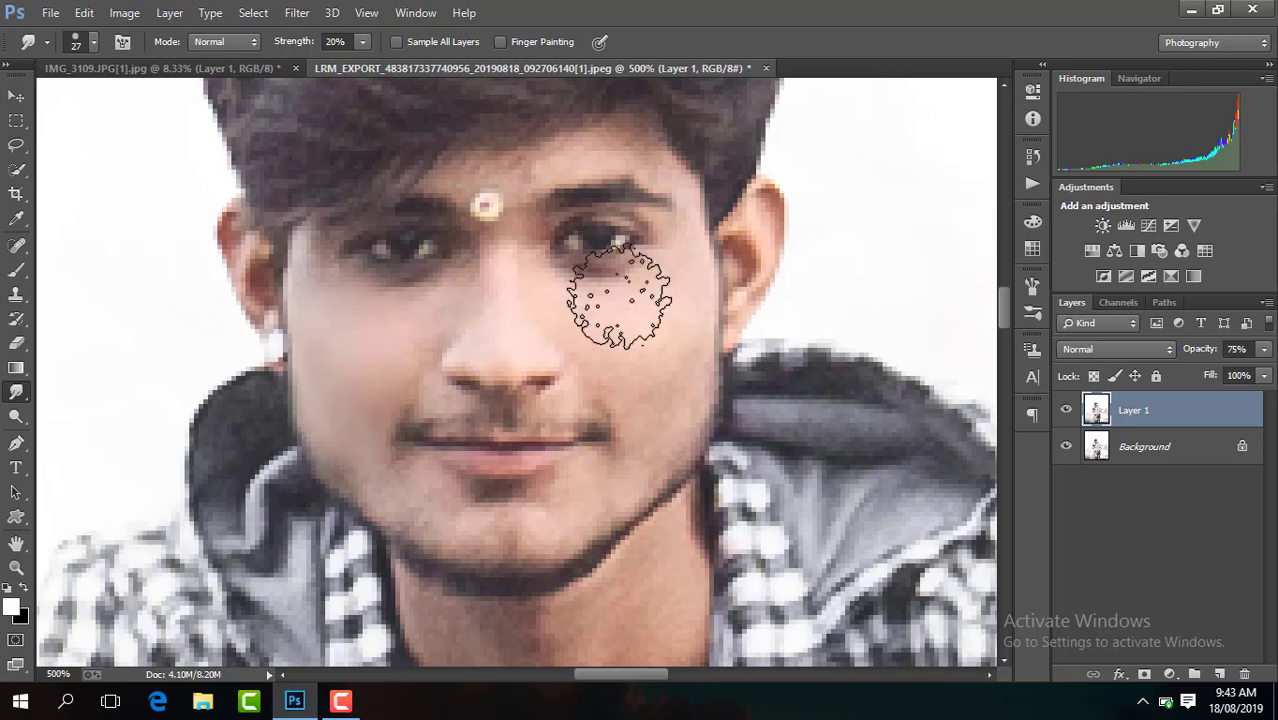
pyautogui.moveTo(648, 335); pyautogui.dragTo(625, 322)
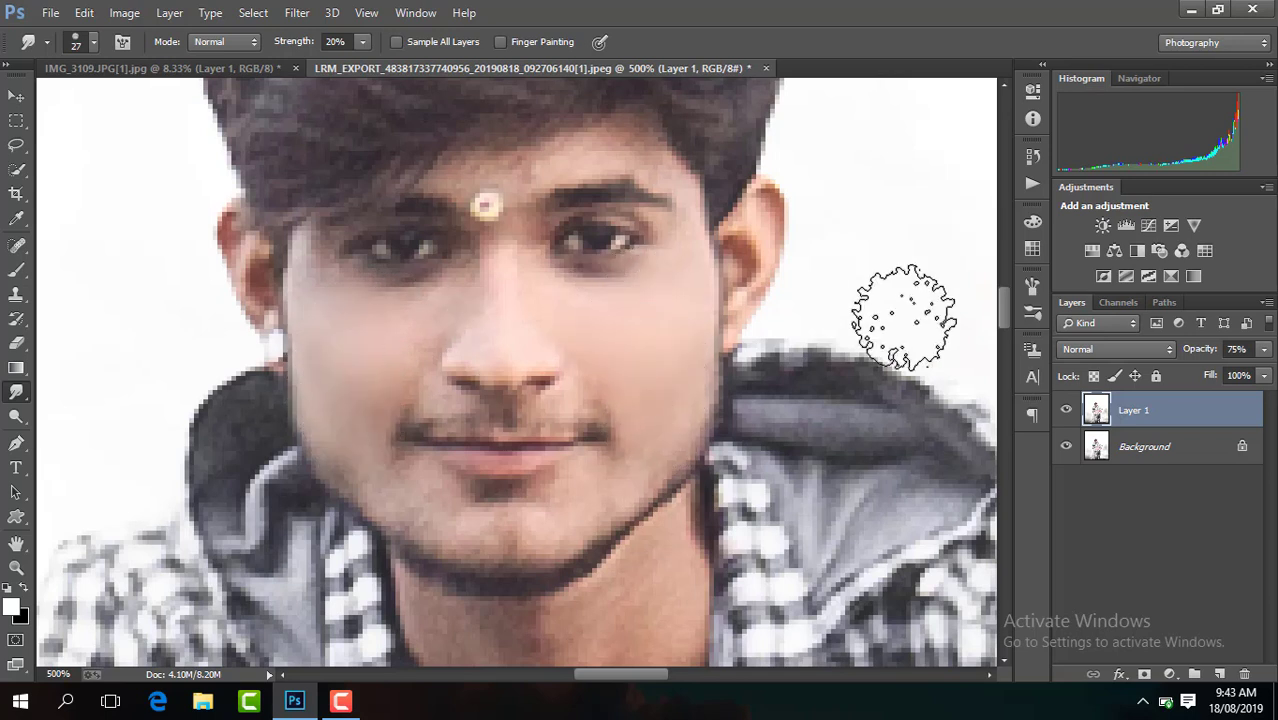
pyautogui.moveTo(1000, 319); pyautogui.dragTo(1003, 342)
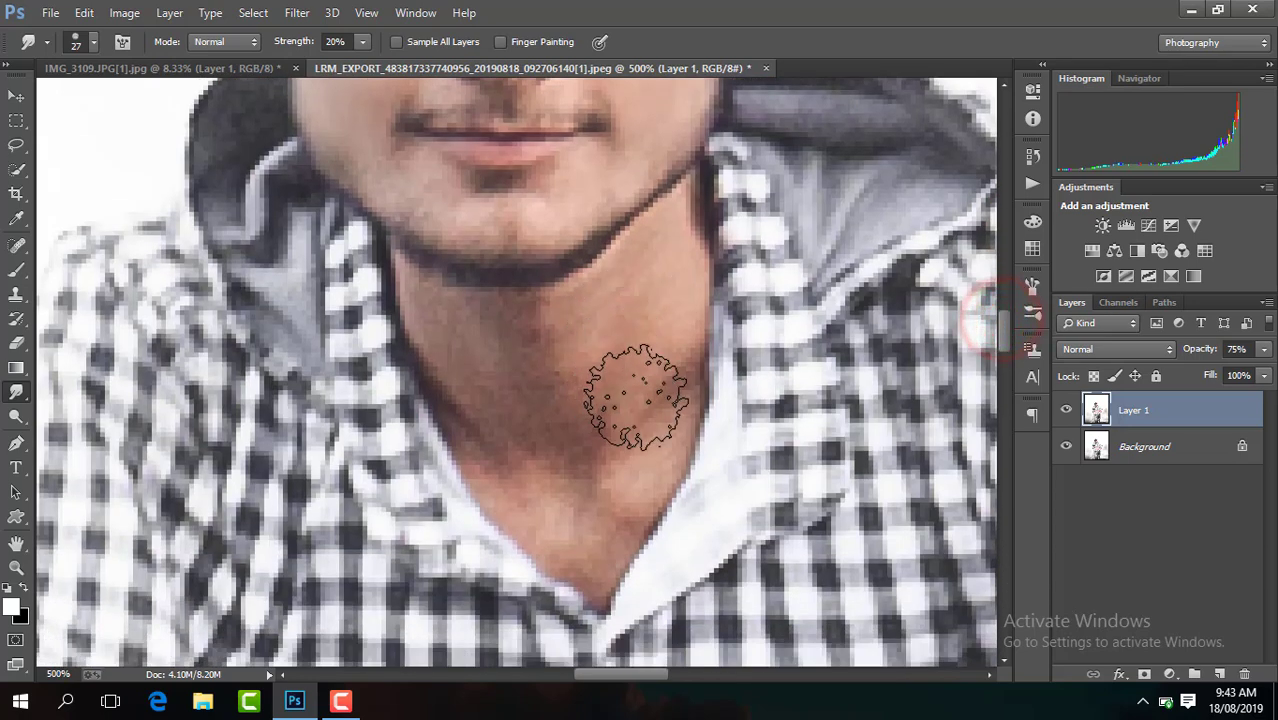
pyautogui.moveTo(622, 400); pyautogui.dragTo(656, 371)
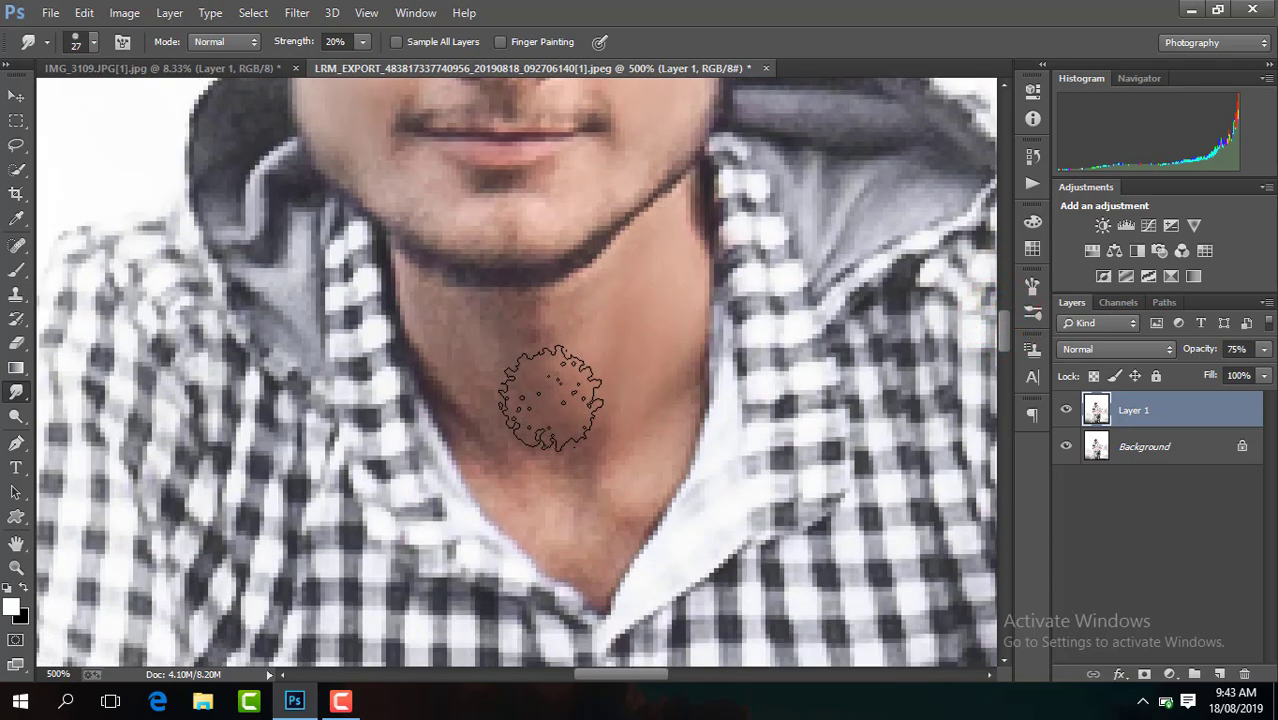
pyautogui.moveTo(482, 362)
pyautogui.mouseDown()
pyautogui.moveTo(499, 410)
pyautogui.moveTo(540, 388)
pyautogui.mouseUp()
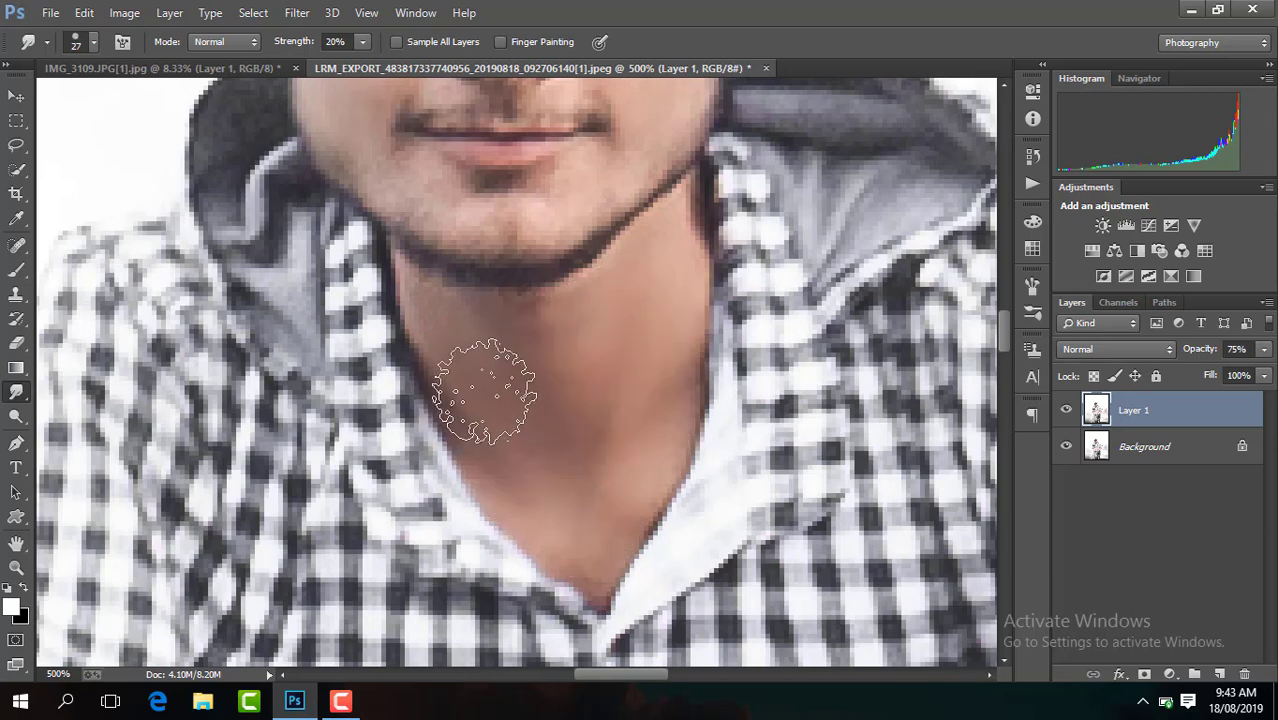
# Step: Reduce the Smudge brush size to 22 px
pyautogui.click(91, 44)
pyautogui.moveTo(116, 101); pyautogui.dragTo(112, 101)
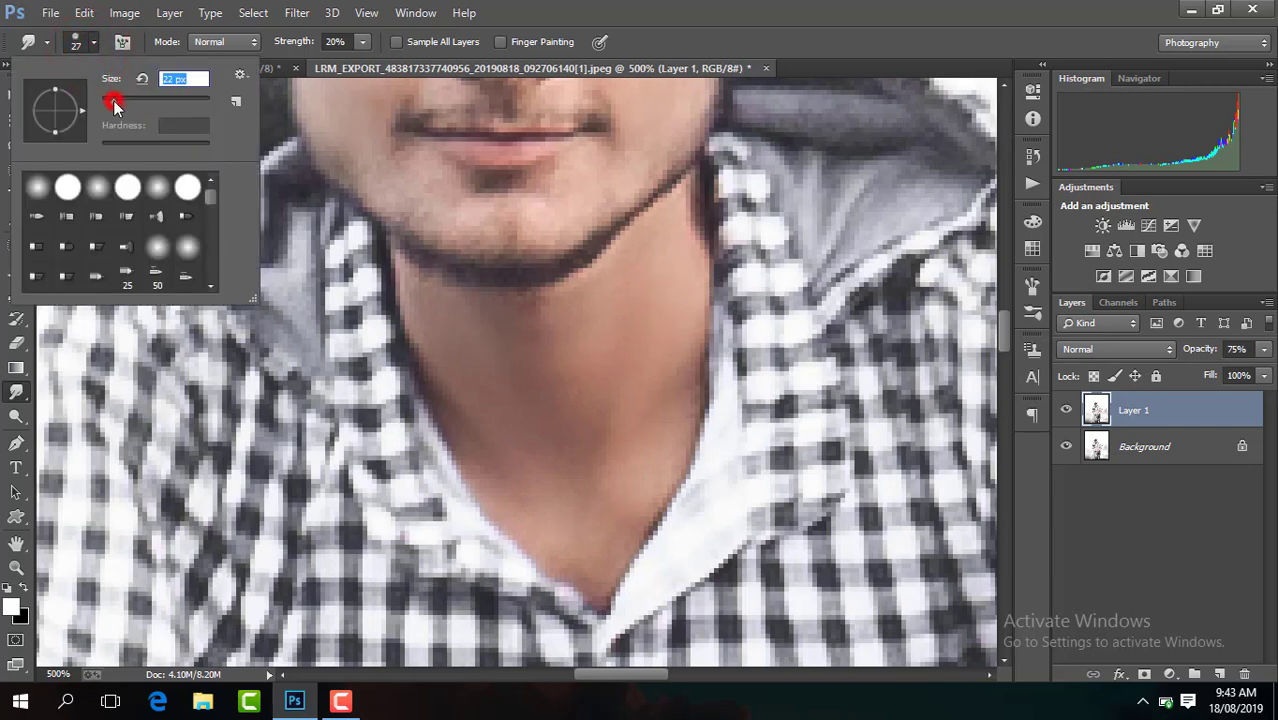
pyautogui.click(425, 186)
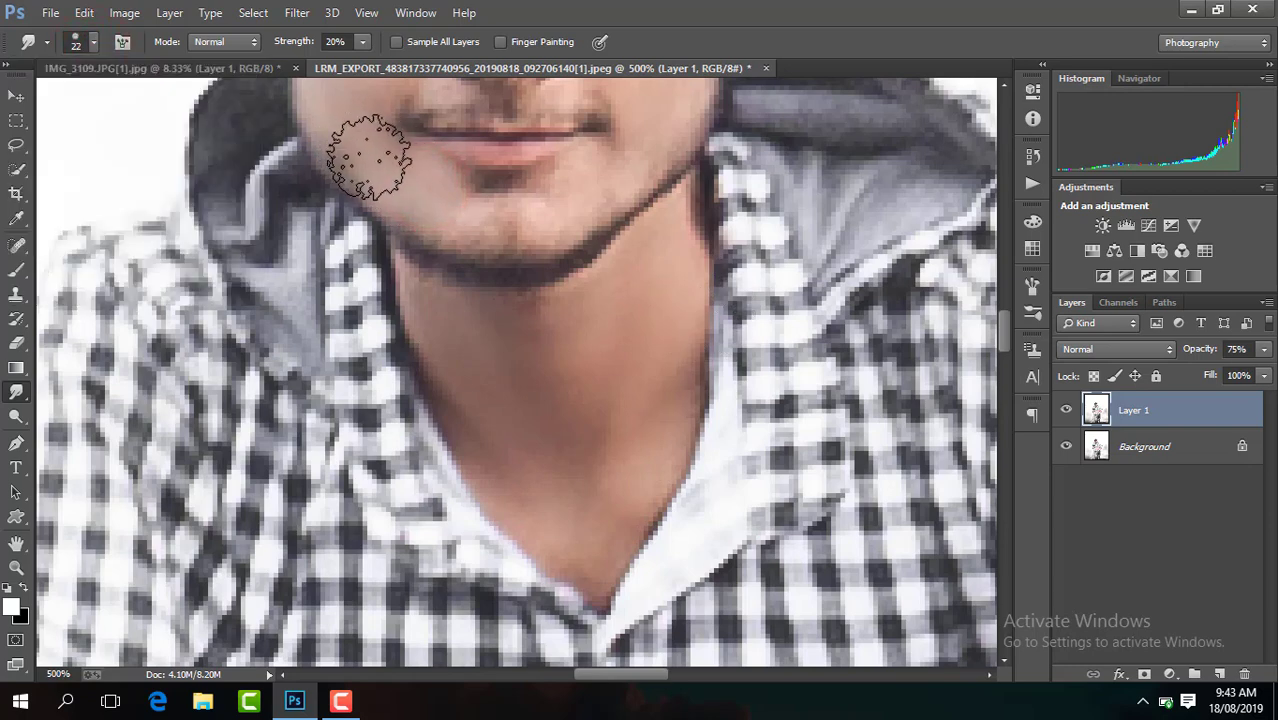
# Step: Smooth the jaw, chin, nose and both cheeks with the 22 px brush
pyautogui.click(668, 122)
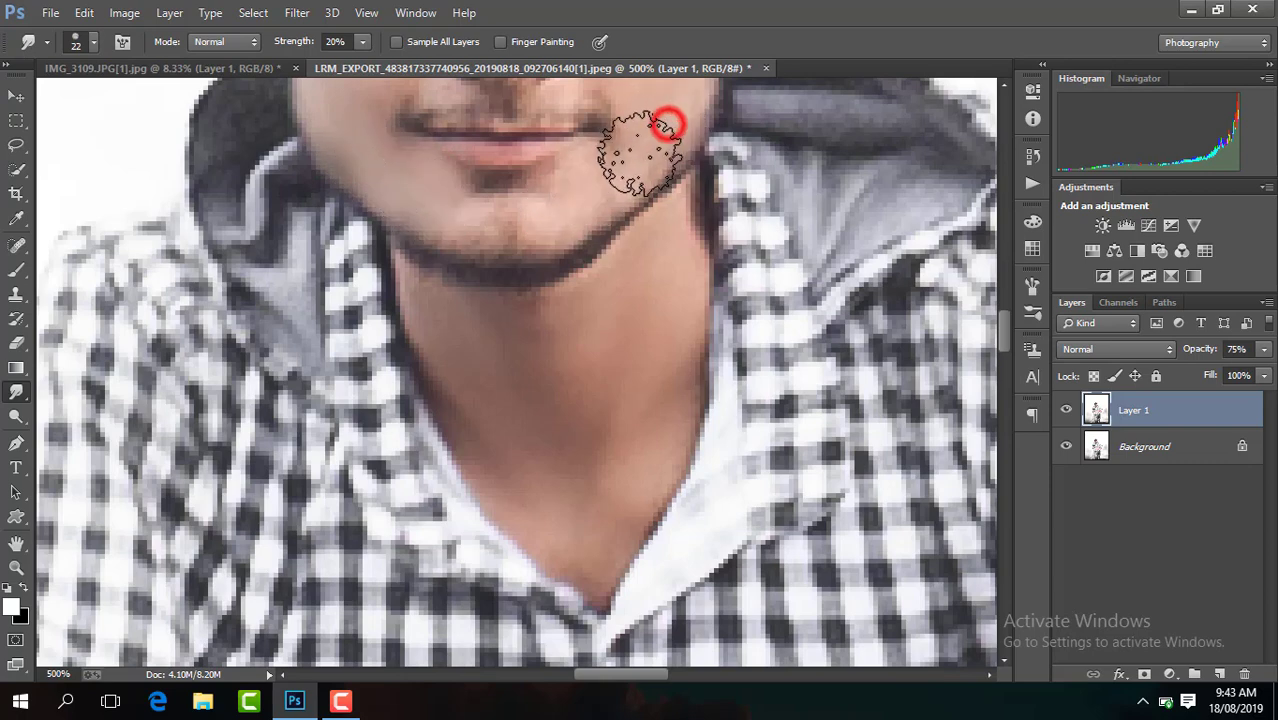
pyautogui.click(423, 187)
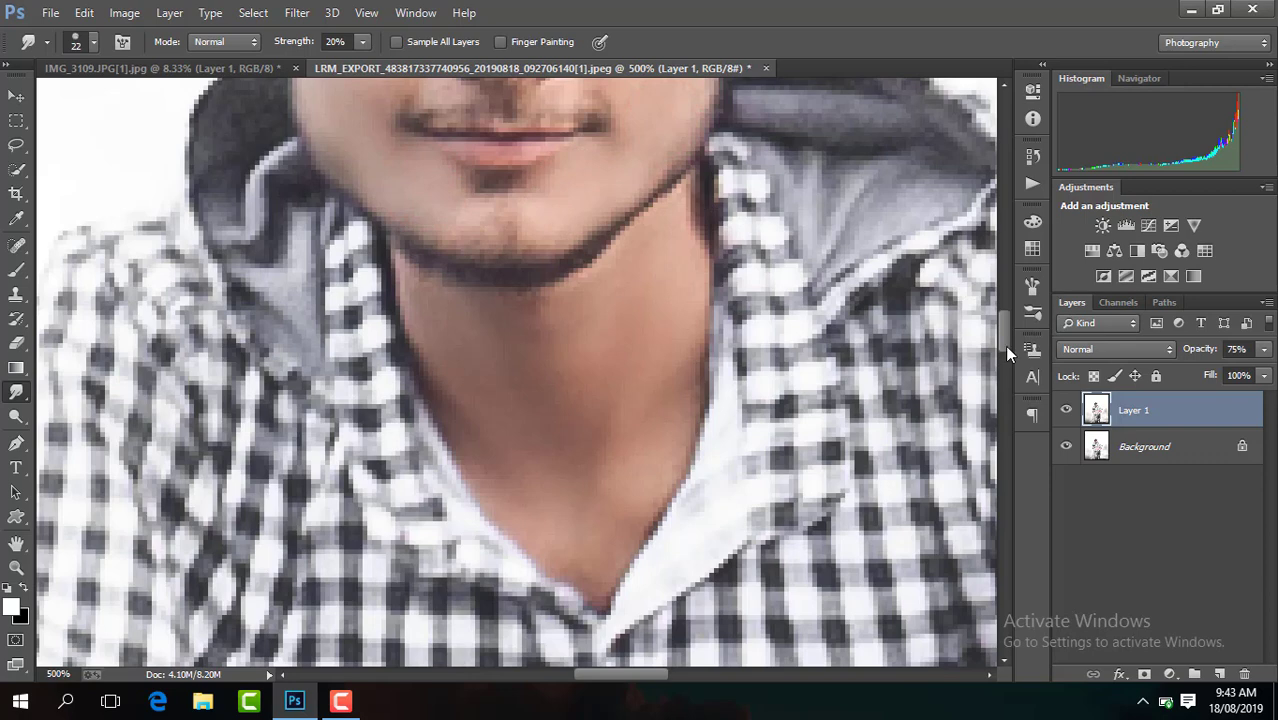
pyautogui.moveTo(1007, 350); pyautogui.dragTo(1003, 318)
pyautogui.click(497, 353)
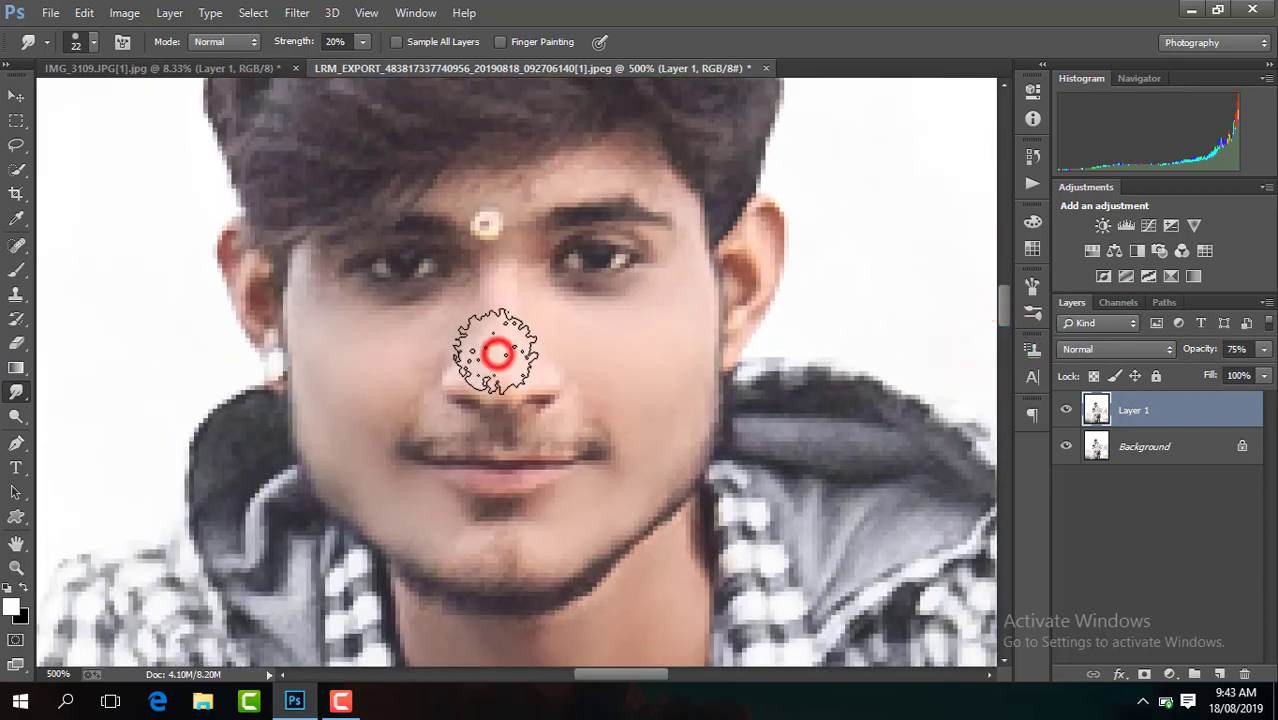
pyautogui.click(643, 358)
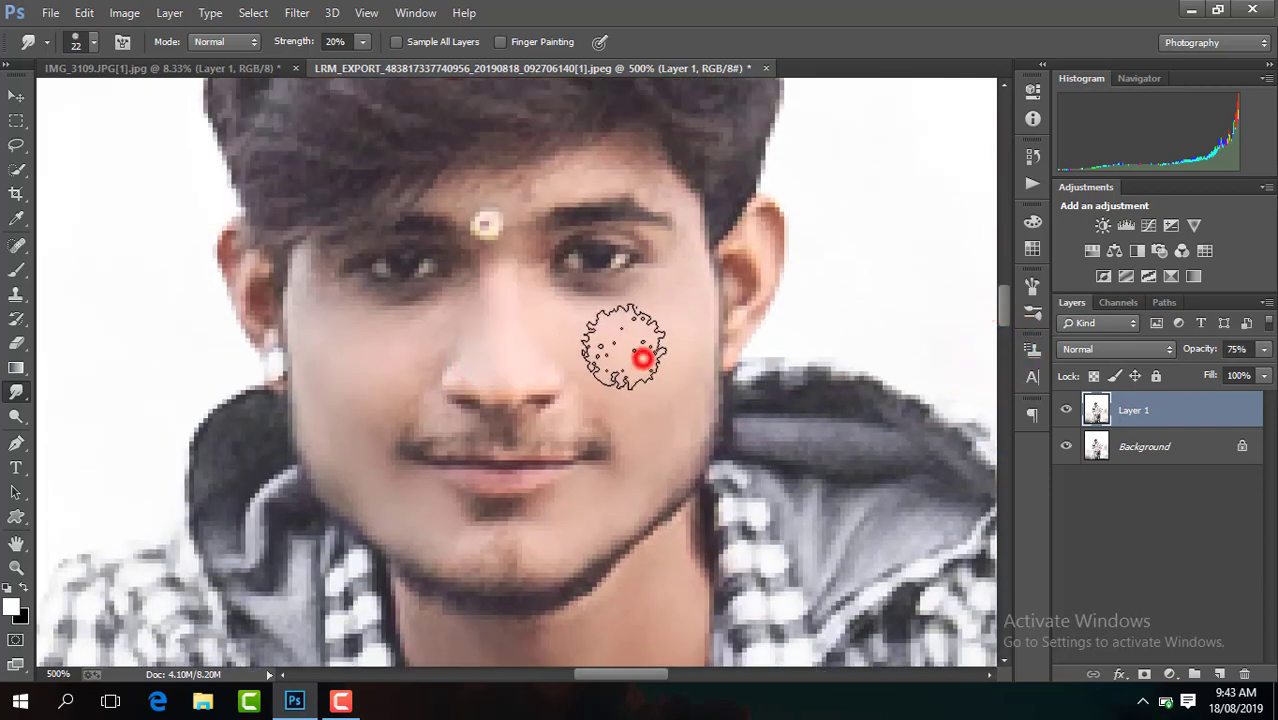
pyautogui.click(345, 348)
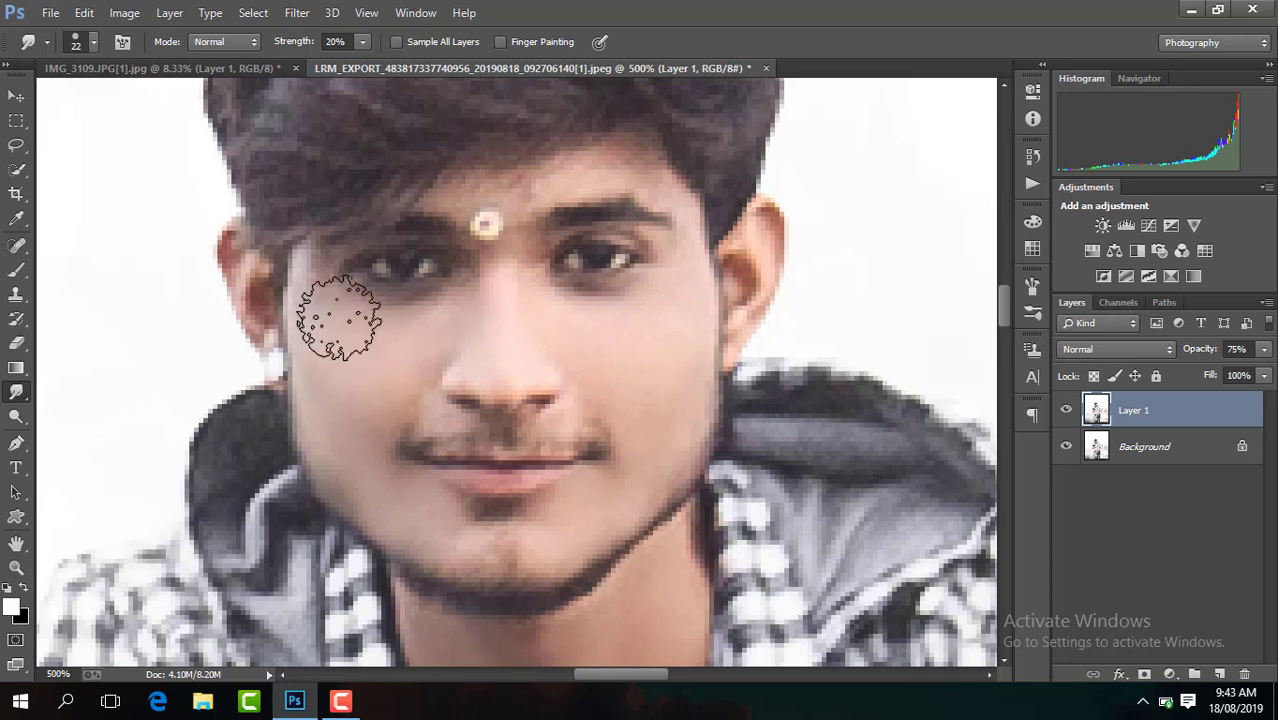
pyautogui.click(345, 394)
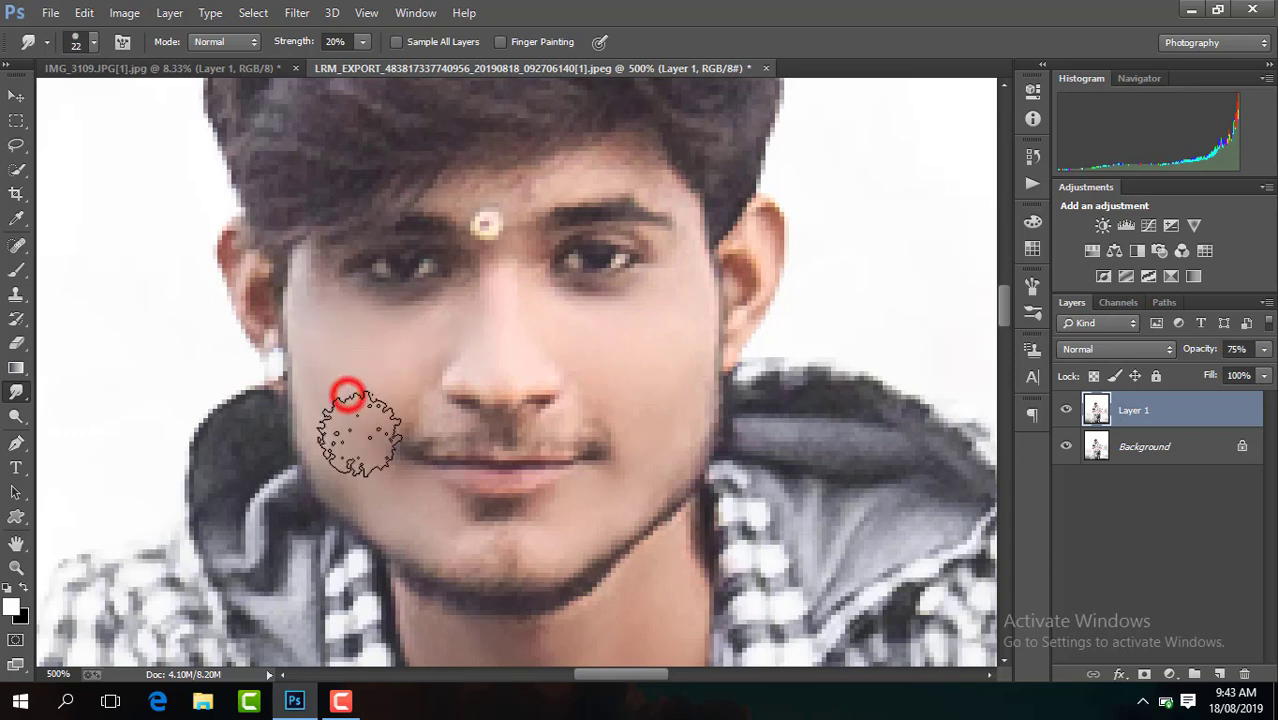
# Step: Shrink the Smudge brush to 13 px and smooth the bridge of the nose
pyautogui.click(84, 45)
pyautogui.moveTo(111, 97); pyautogui.dragTo(108, 100)
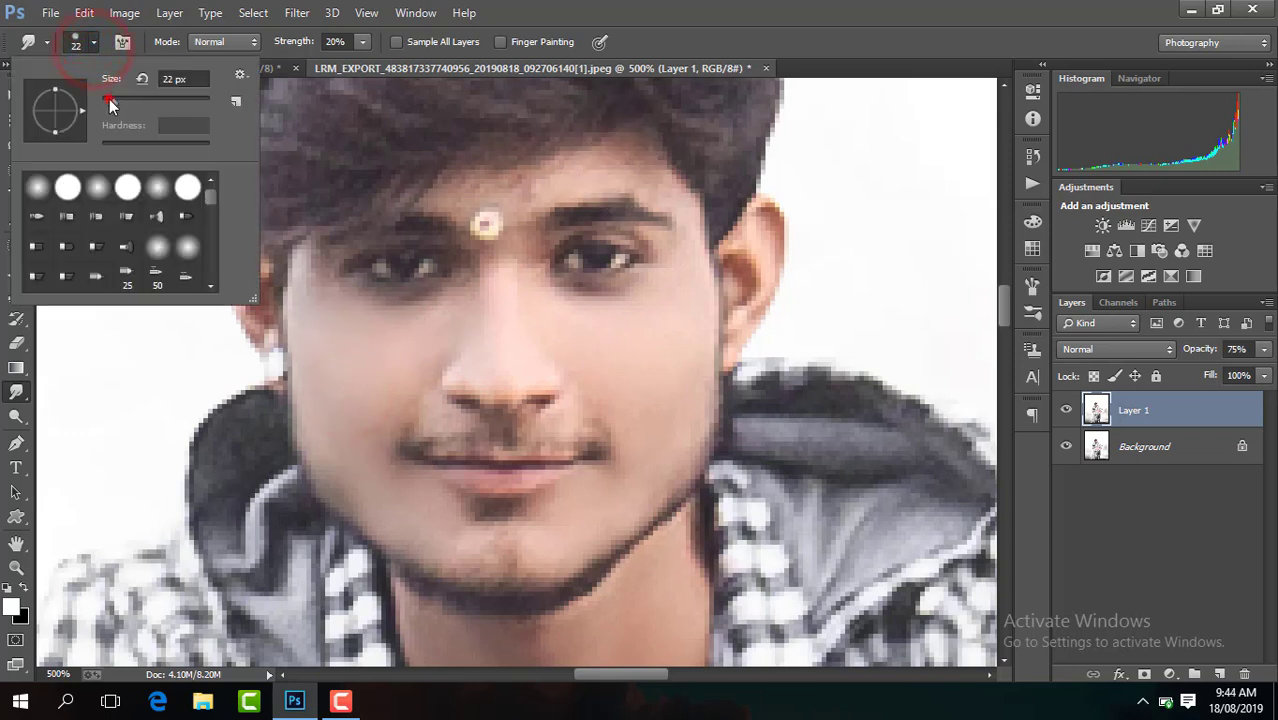
pyautogui.click(650, 173)
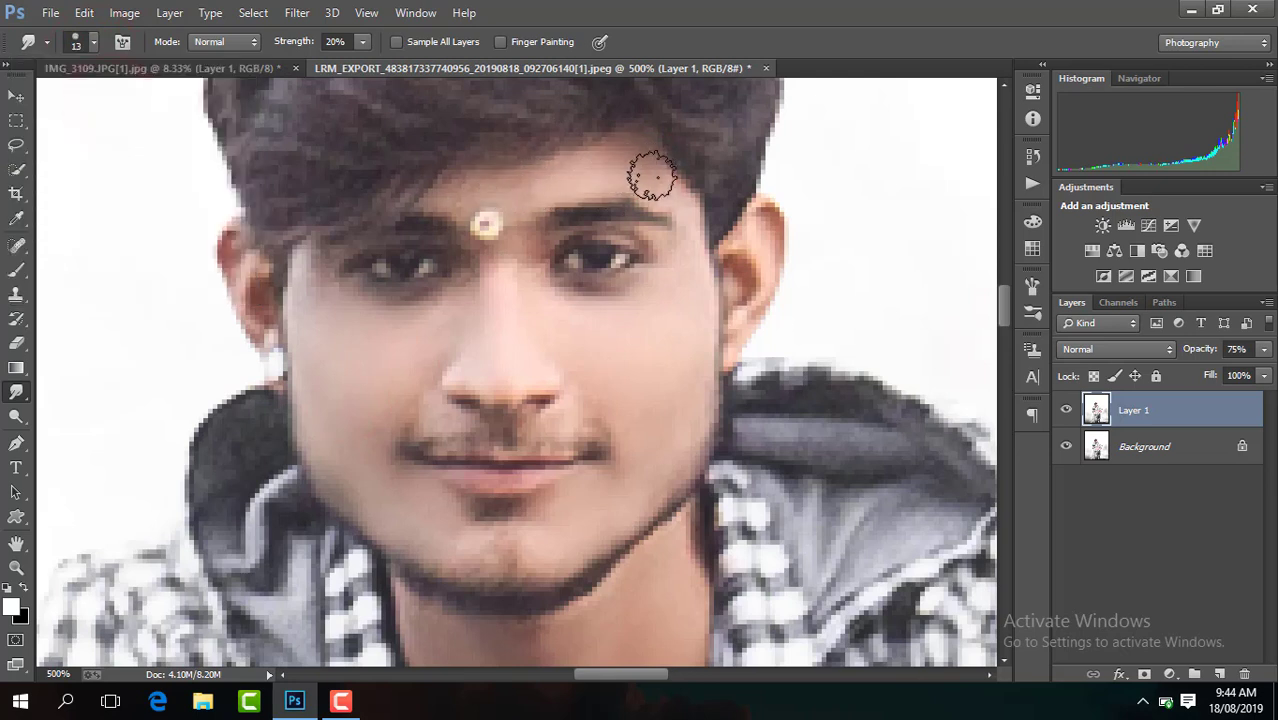
pyautogui.click(528, 309)
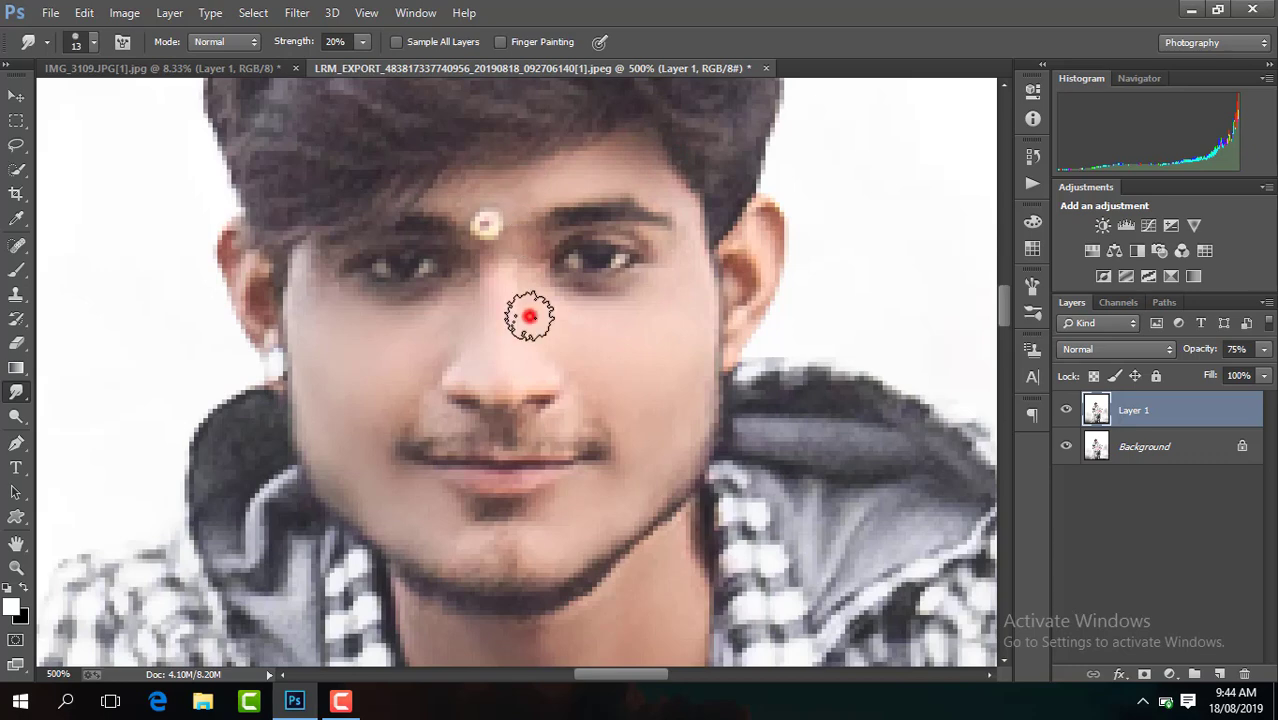
# Step: Flatten the image, recreate Layer 1 at 100% opacity, and view the full composite
pyautogui.scroll(-2, 686, 322)
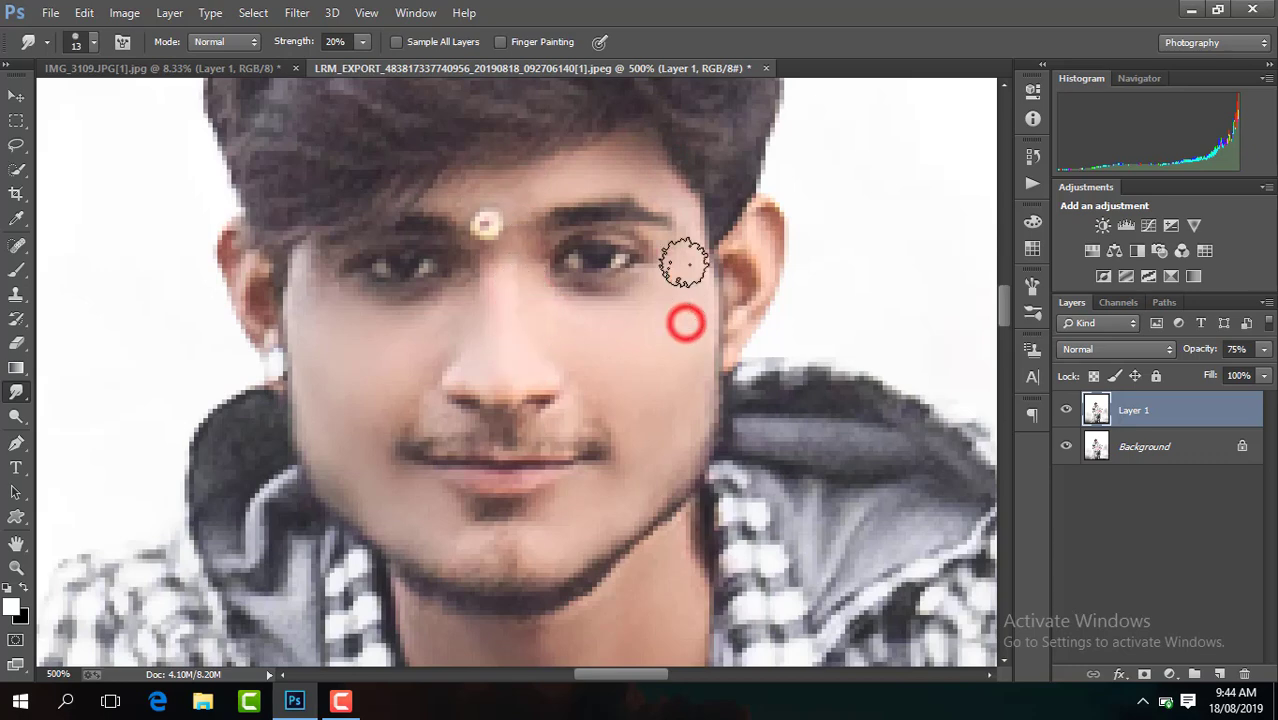
pyautogui.scroll(-2, 686, 316)
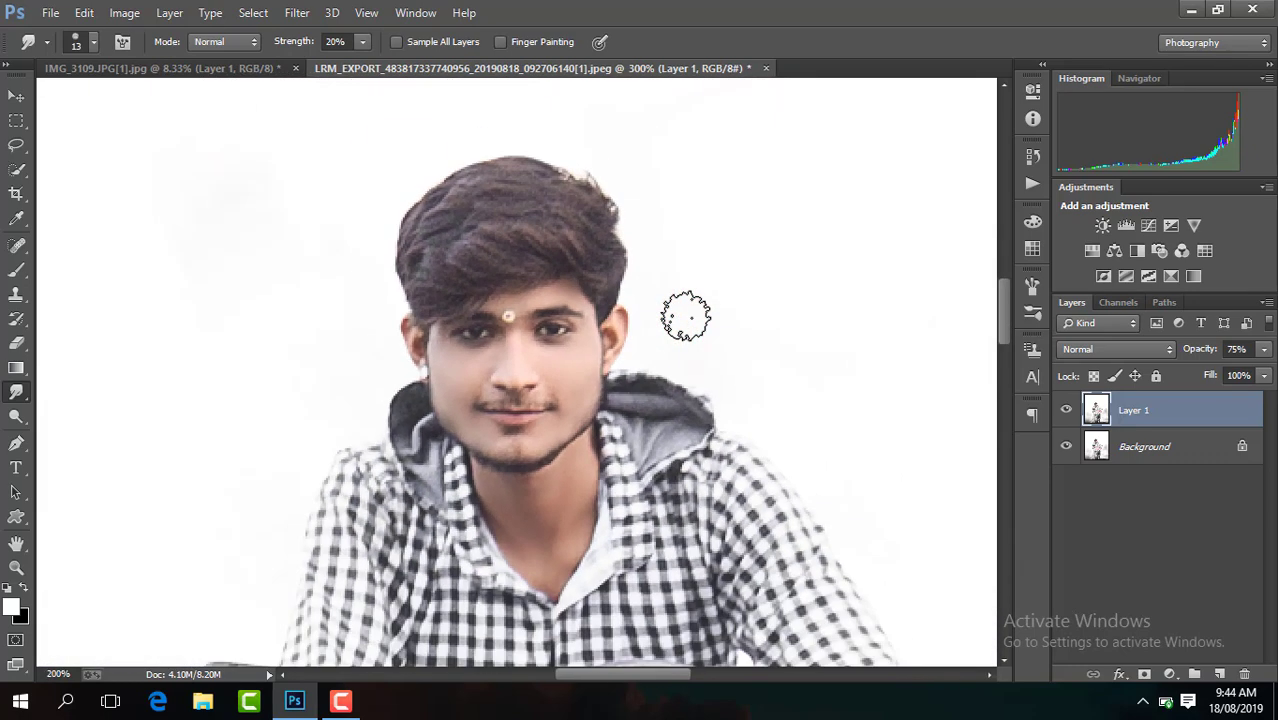
pyautogui.scroll(-1, 686, 316)
pyautogui.scroll(-1, 686, 316)
pyautogui.scroll(-2, 686, 316)
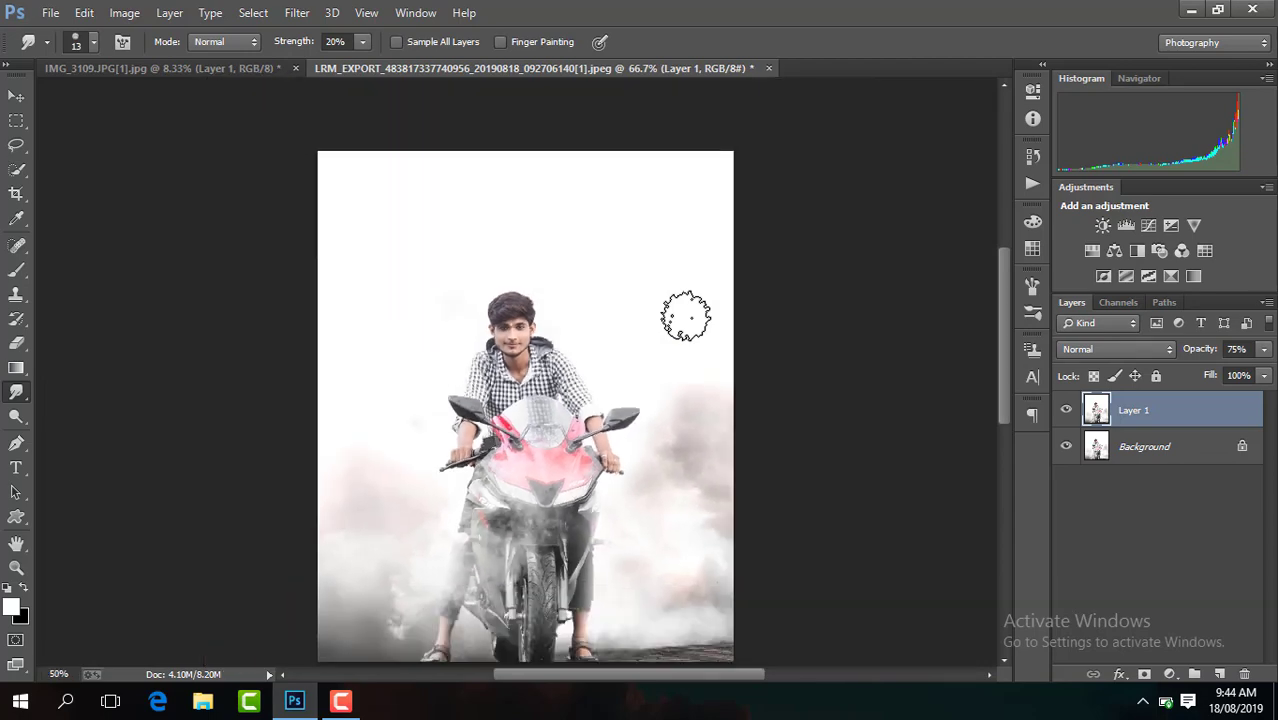
pyautogui.scroll(-1, 686, 316)
pyautogui.rightClick(1180, 415)
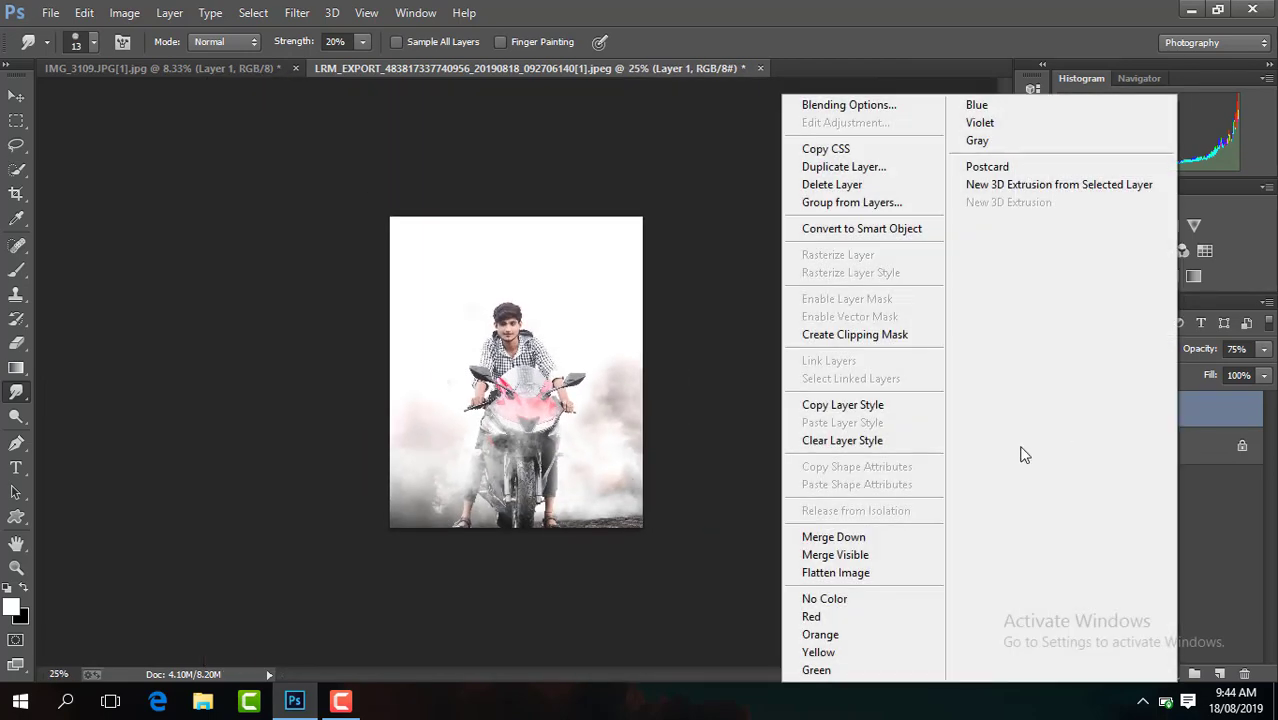
pyautogui.click(848, 573)
pyautogui.hotkey('ctrl', 'j')
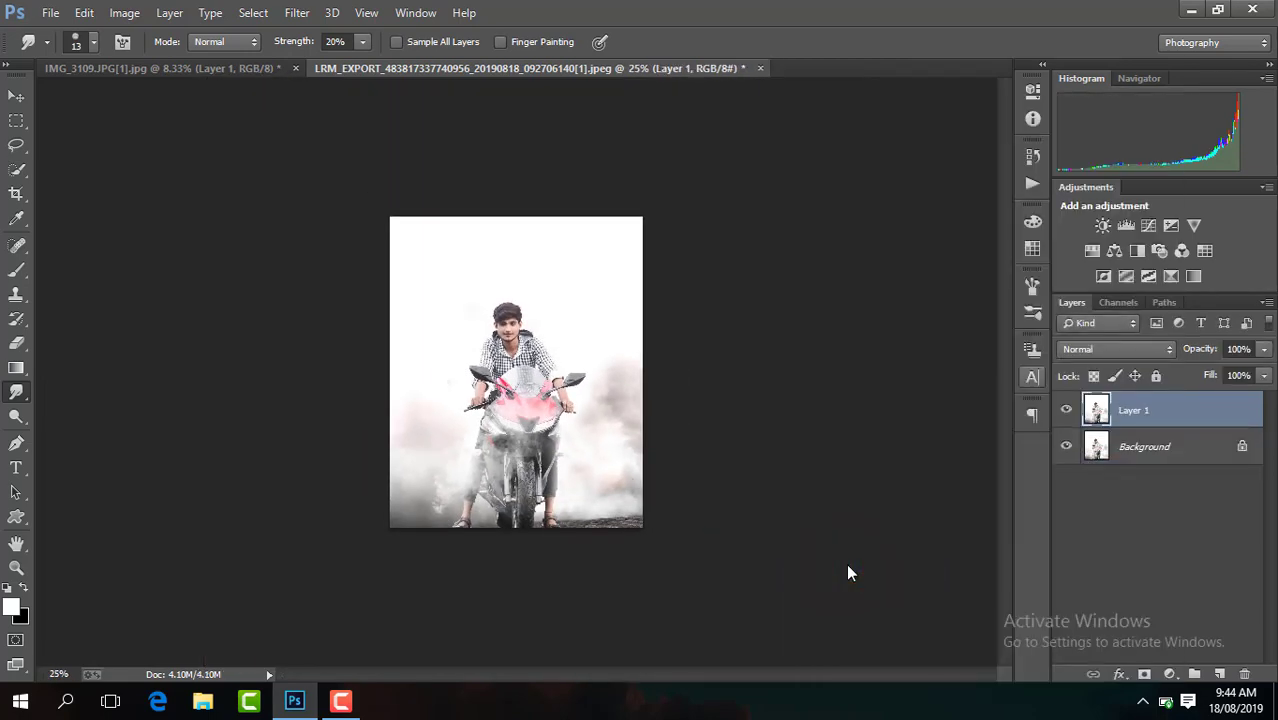
pyautogui.hotkey('ctrl', '+')
pyautogui.hotkey('ctrl', '+')
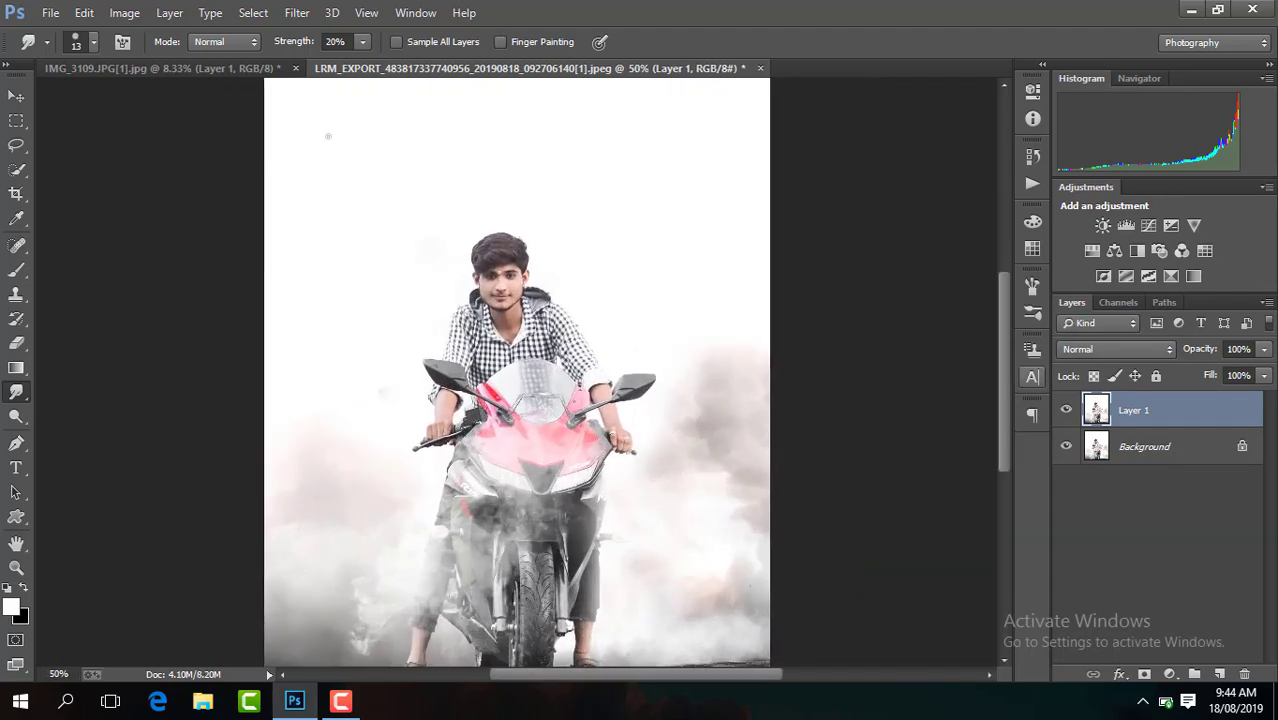
pyautogui.hotkey('ctrl', '-')
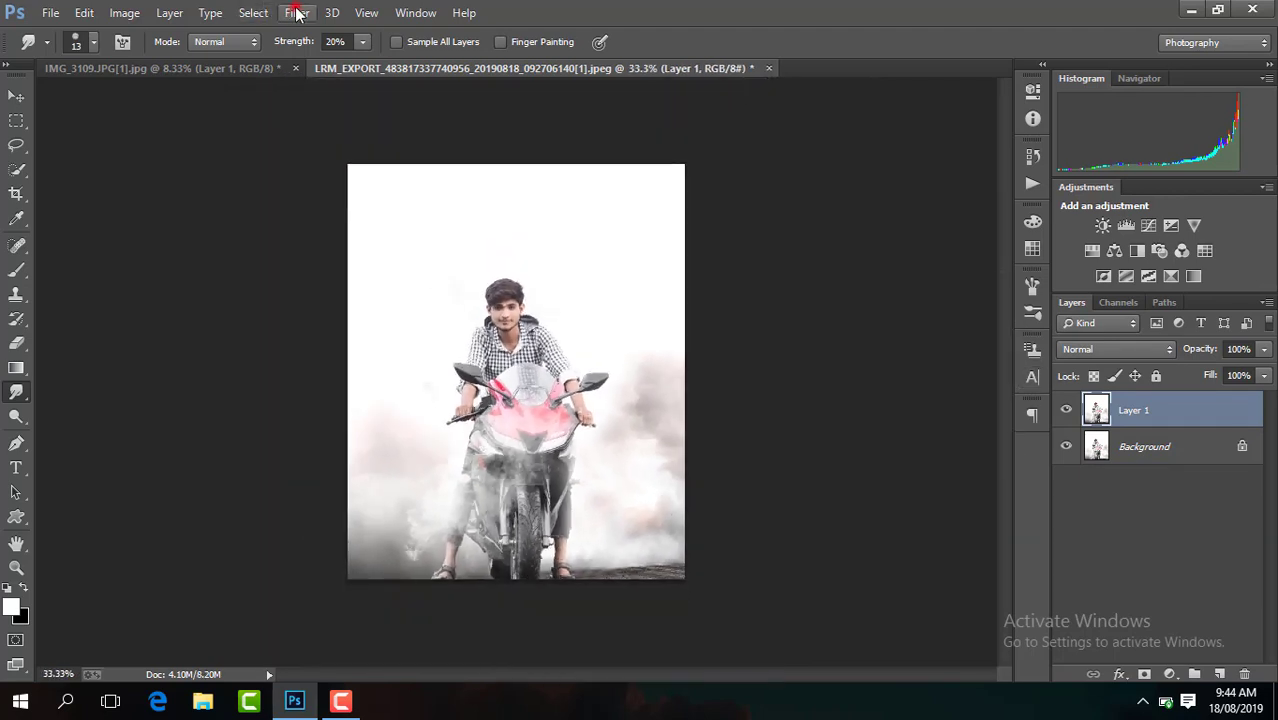
# Step: Apply the Add Noise filter for fine grain, then flatten into a single Background
pyautogui.click(297, 13)
pyautogui.moveTo(381, 291)
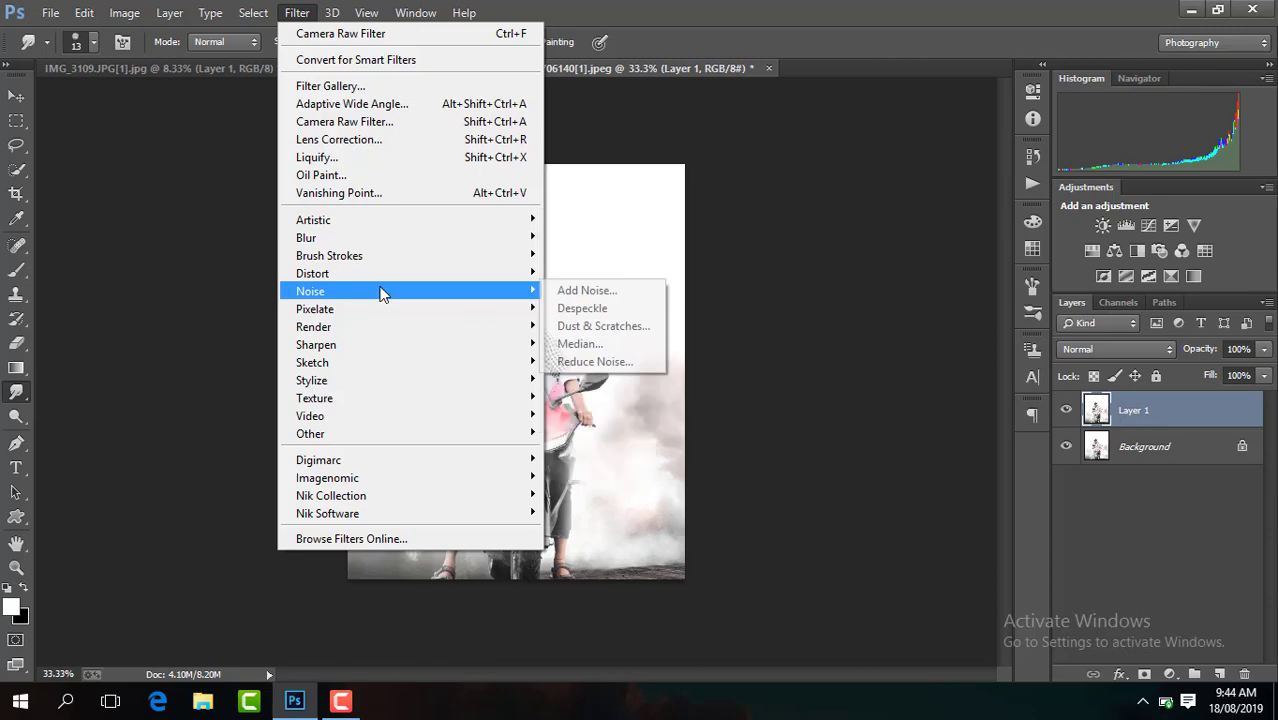
pyautogui.click(594, 295)
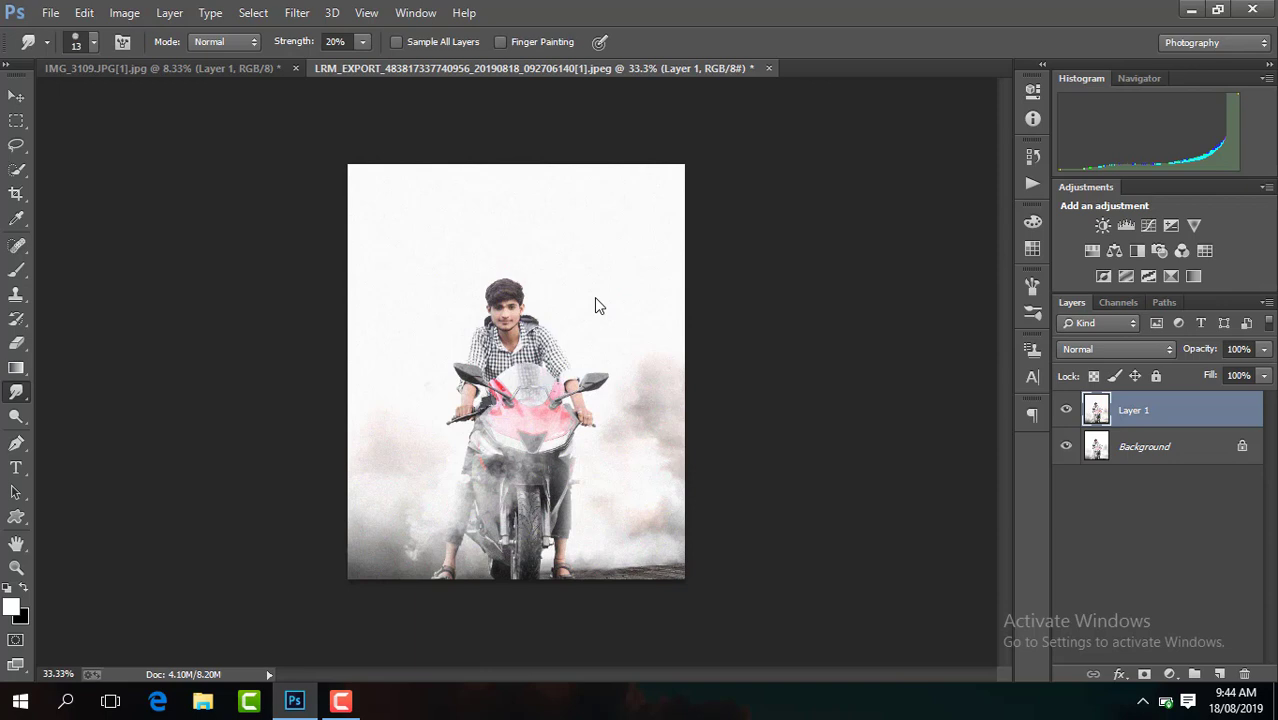
pyautogui.hotkey('ctrl', '+')
pyautogui.hotkey('ctrl', '+')
pyautogui.hotkey('ctrl', '-')
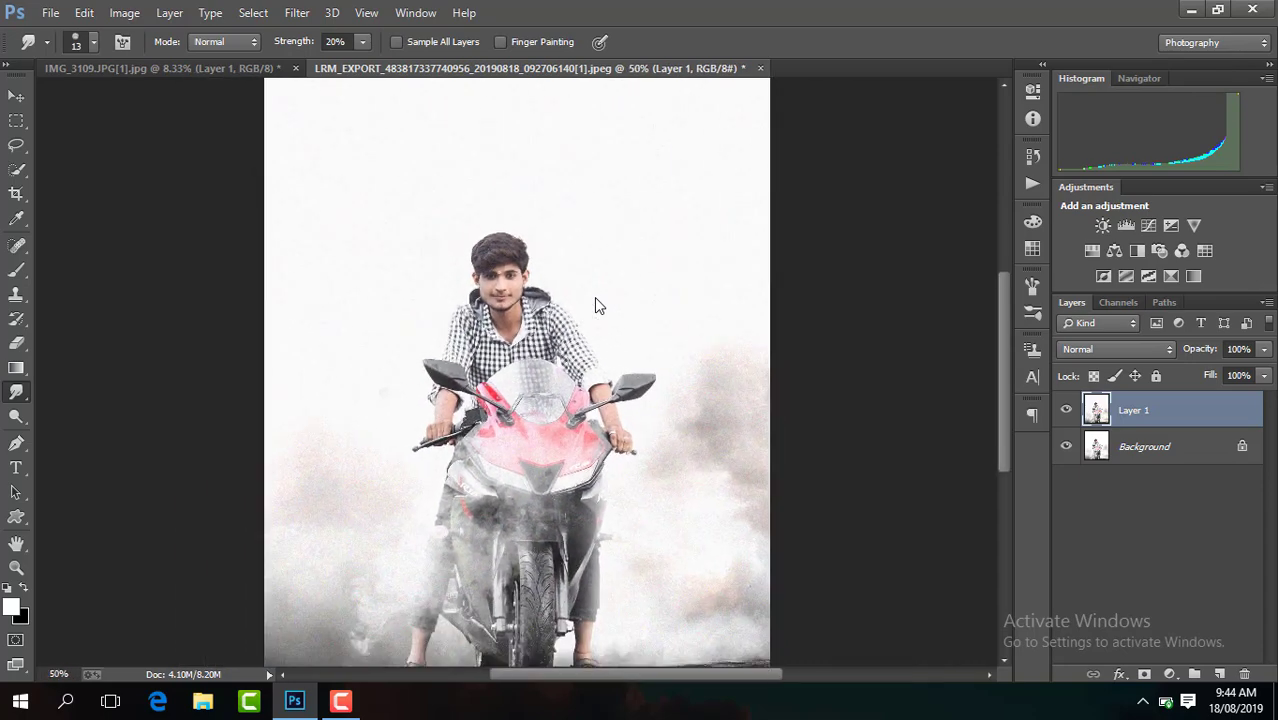
pyautogui.hotkey('ctrl', '-')
pyautogui.rightClick(1200, 420)
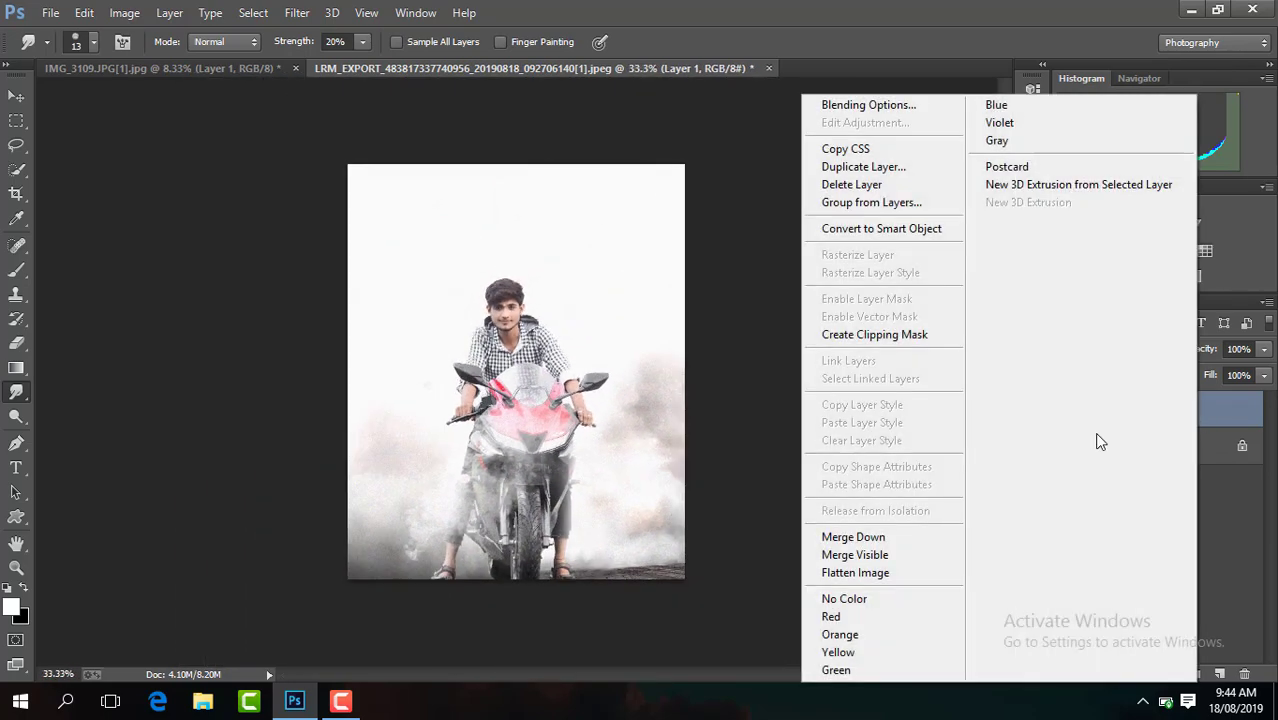
pyautogui.click(886, 576)
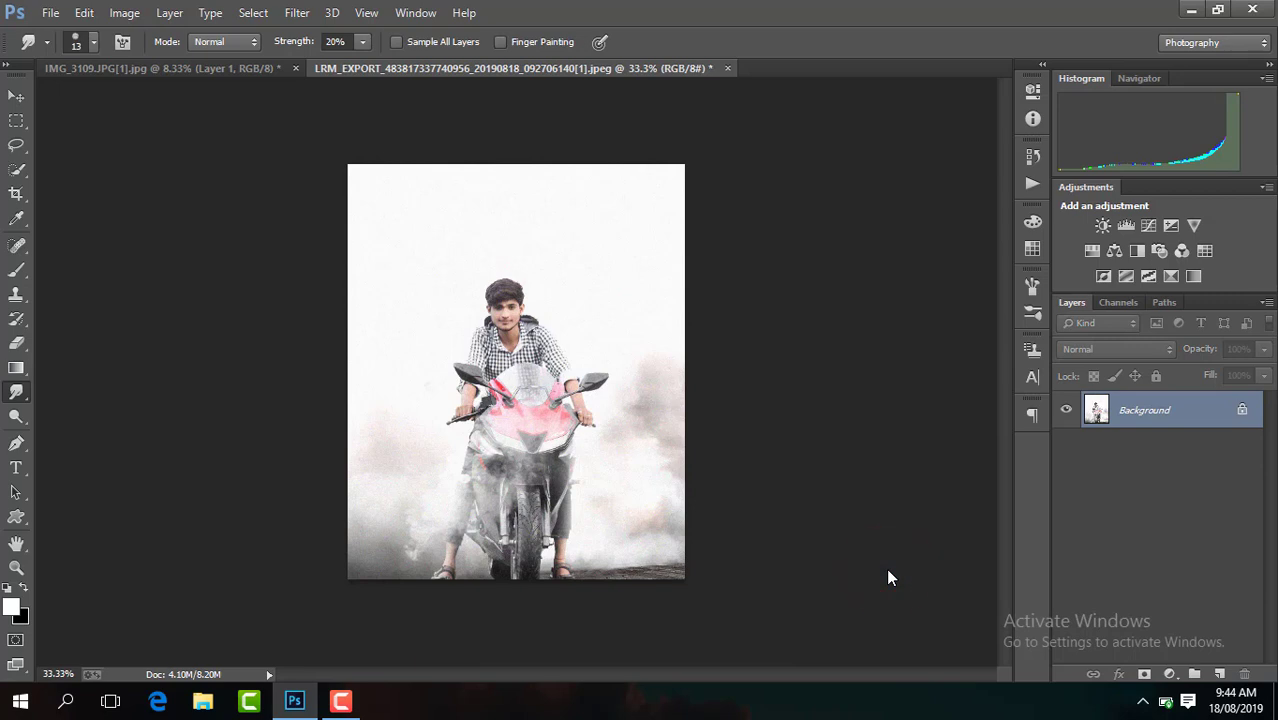